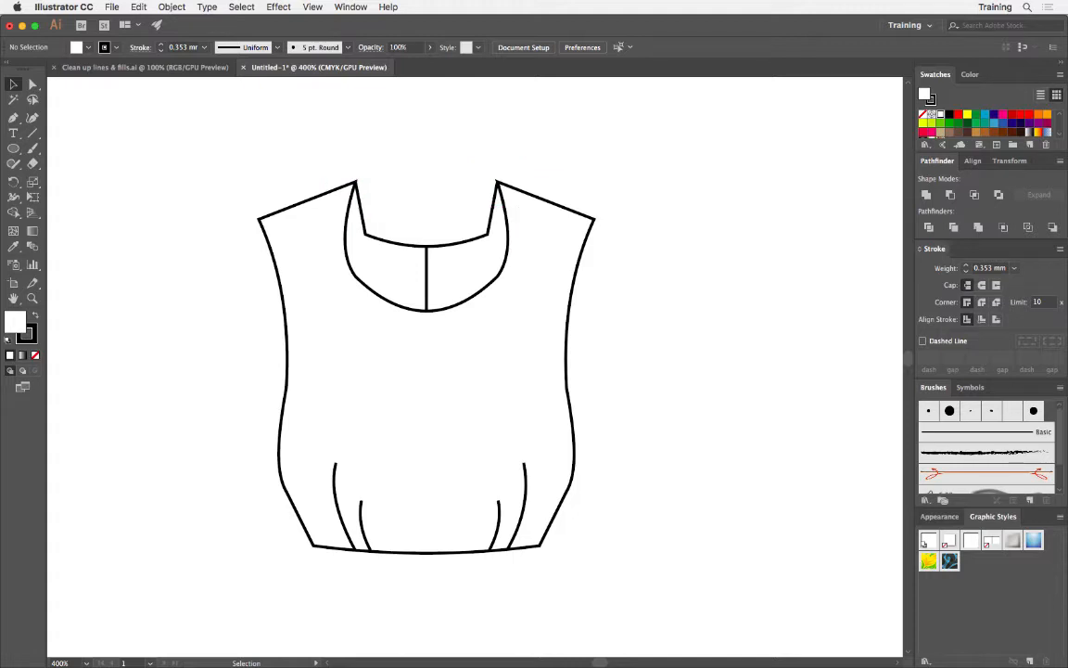
# - Set the stroke corners of the garment's body outline to Round Join
pyautogui.press('z')
pyautogui.moveTo(330, 161); pyautogui.dragTo(492, 297)
pyautogui.moveTo(558, 308); pyautogui.dragTo(463, 296)
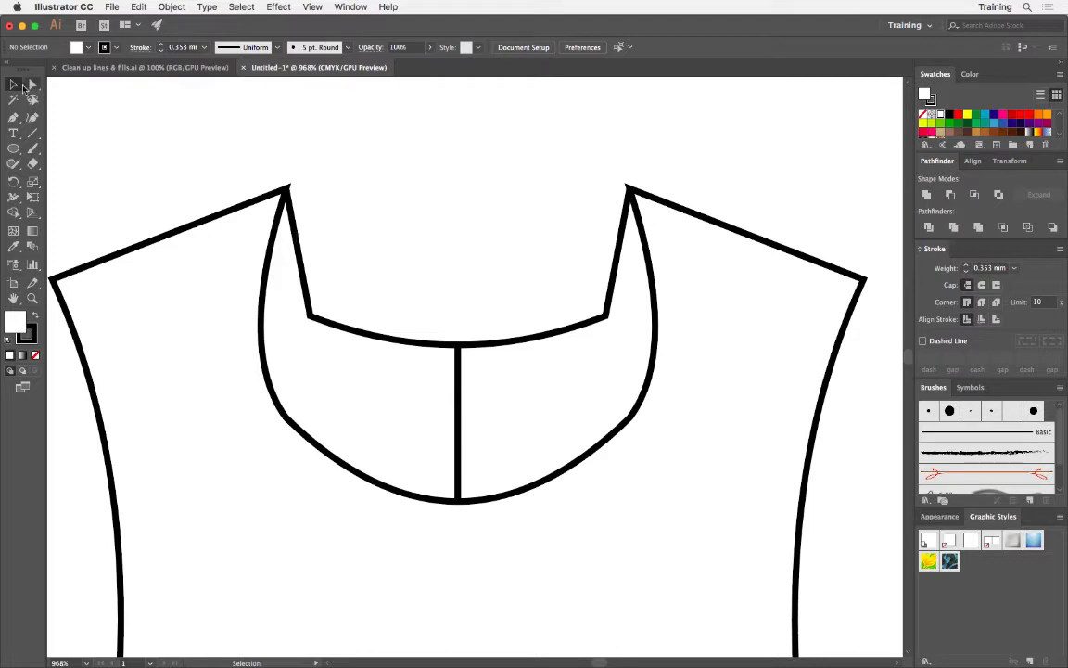
pyautogui.click(265, 197)
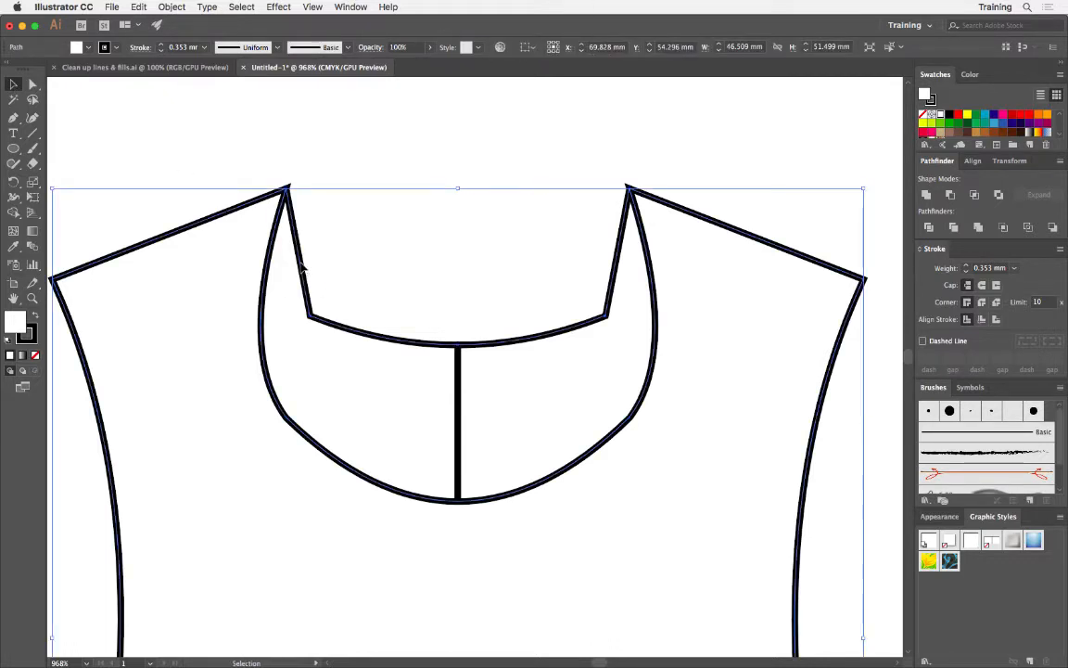
pyautogui.keyDown('shift'); pyautogui.click(309, 293); pyautogui.keyUp('shift')
pyautogui.click(325, 162)
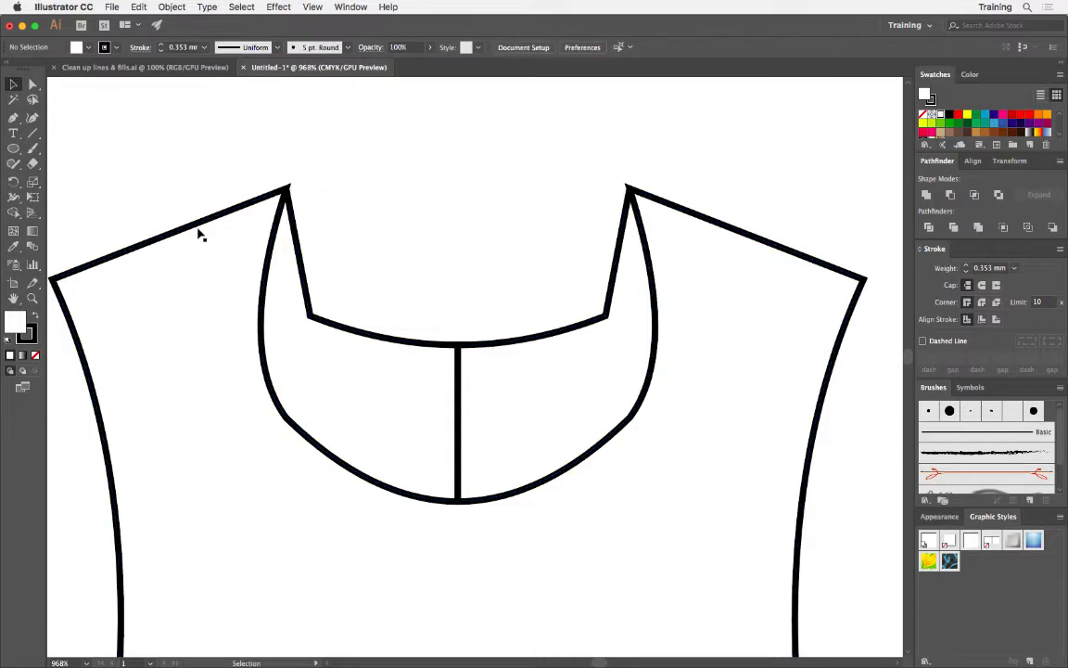
pyautogui.click(230, 216)
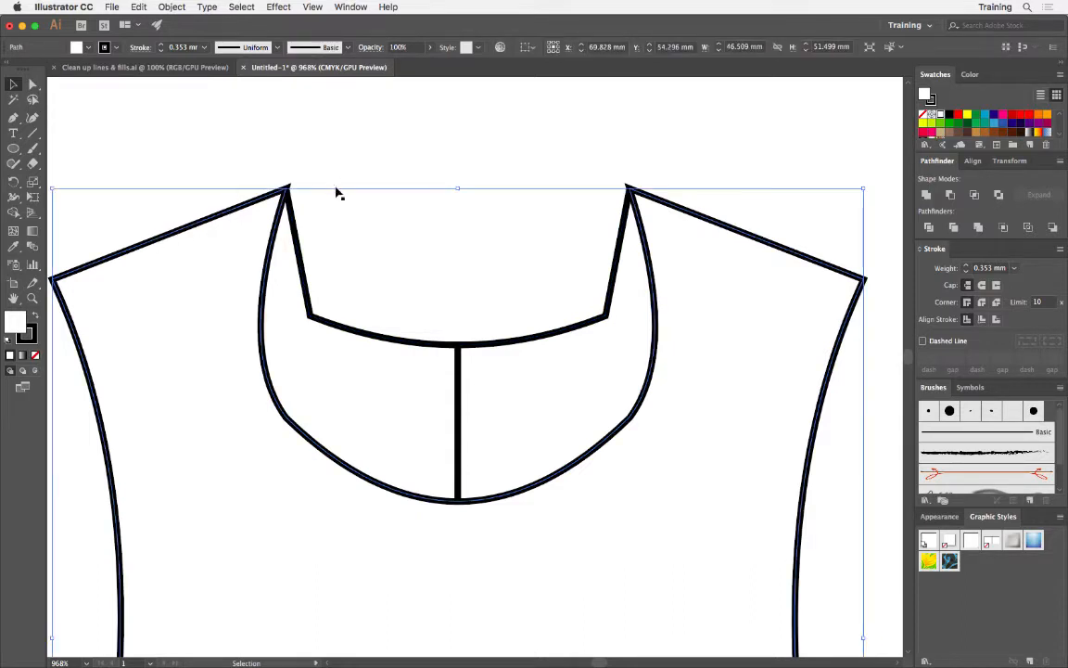
pyautogui.click(140, 47)
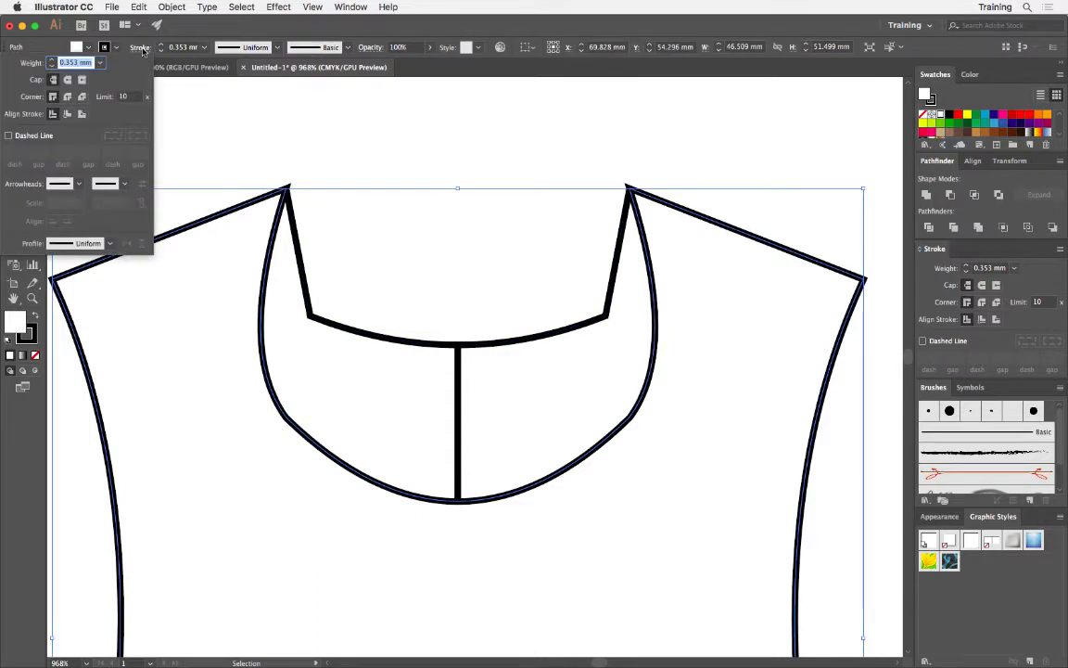
pyautogui.click(69, 98)
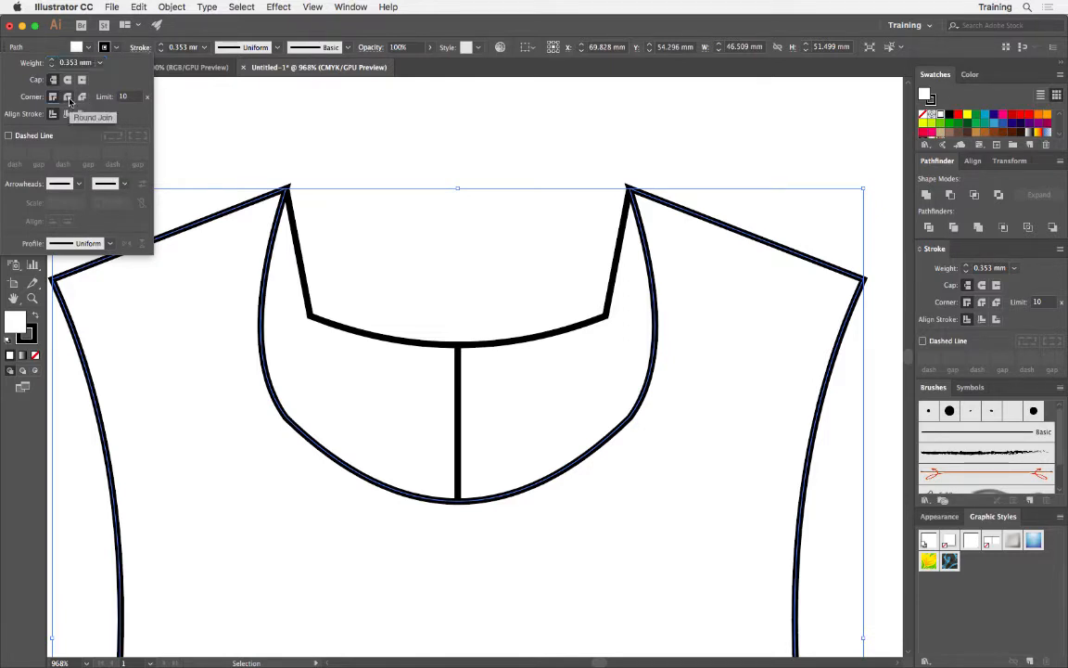
pyautogui.click(301, 182)
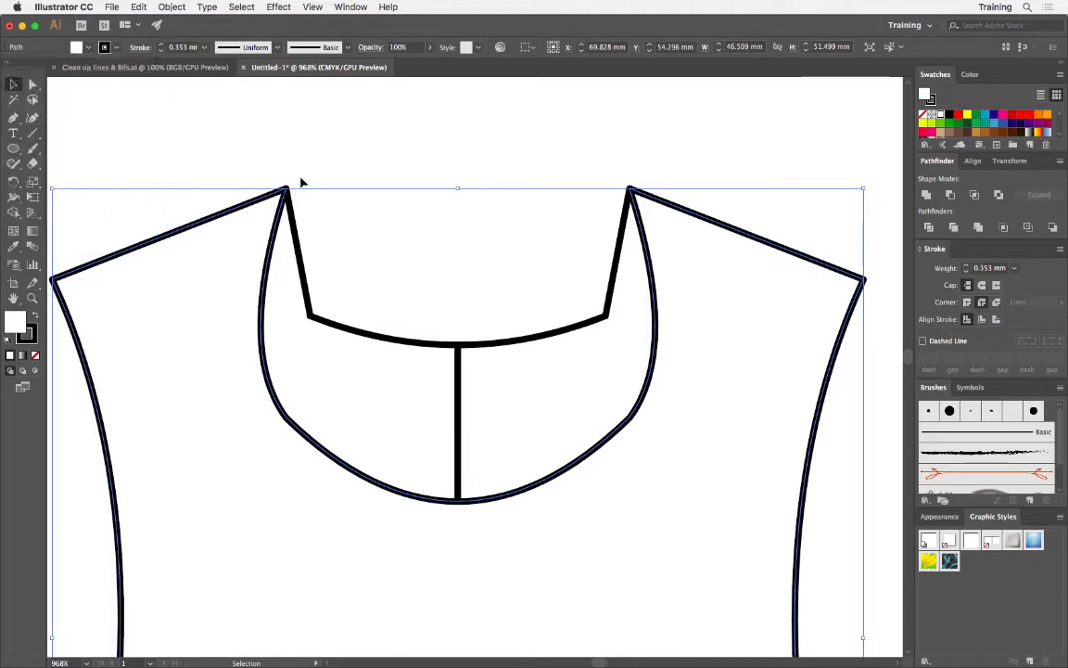
# - Apply Round Join corners to the body outline, neckline and centre line together, then deselect them
pyautogui.moveTo(102, 146); pyautogui.dragTo(857, 599)
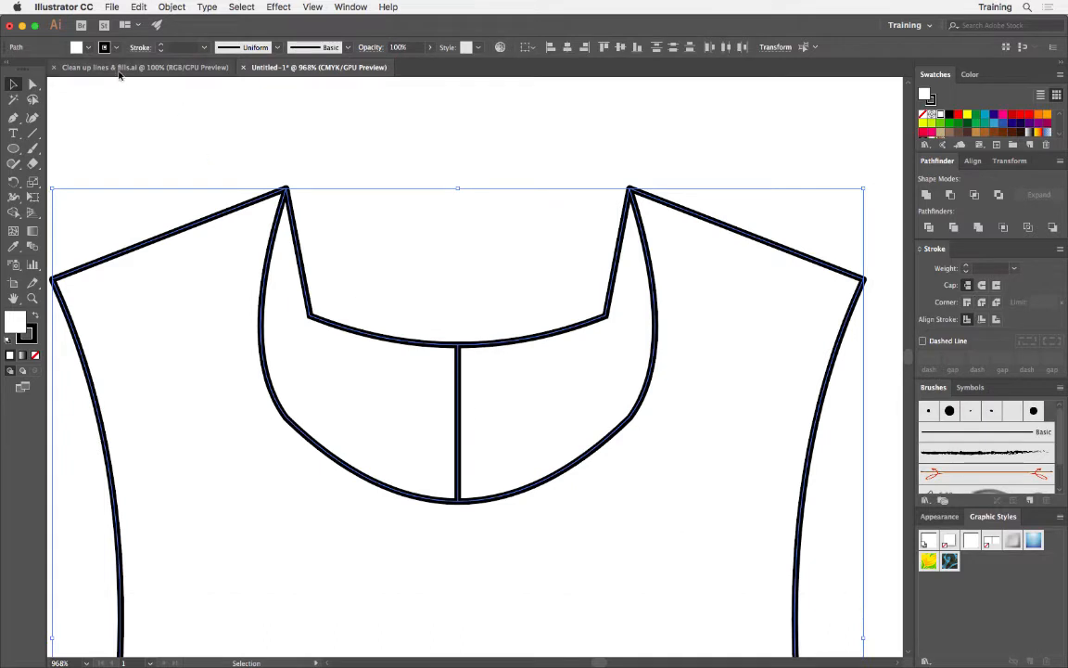
pyautogui.click(138, 47)
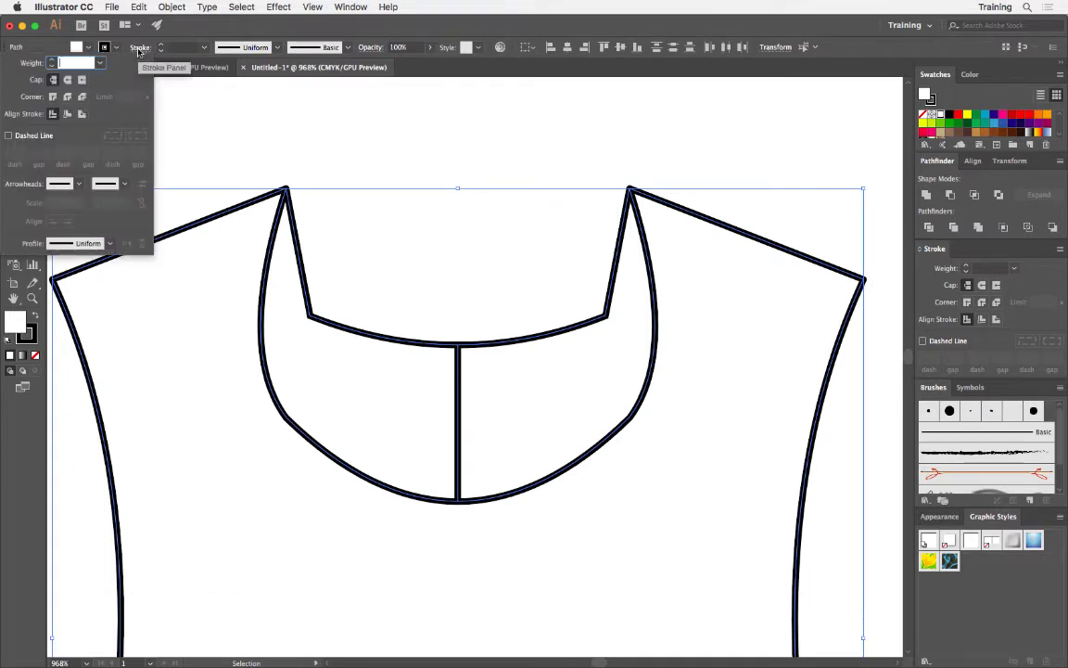
pyautogui.click(68, 98)
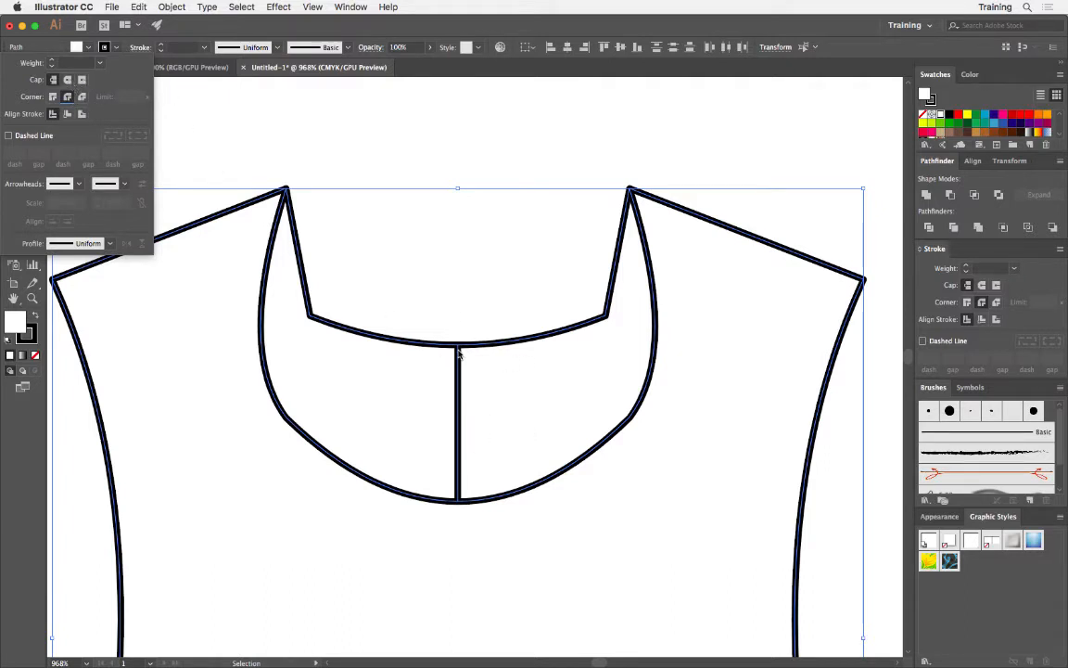
pyautogui.press('Escape')
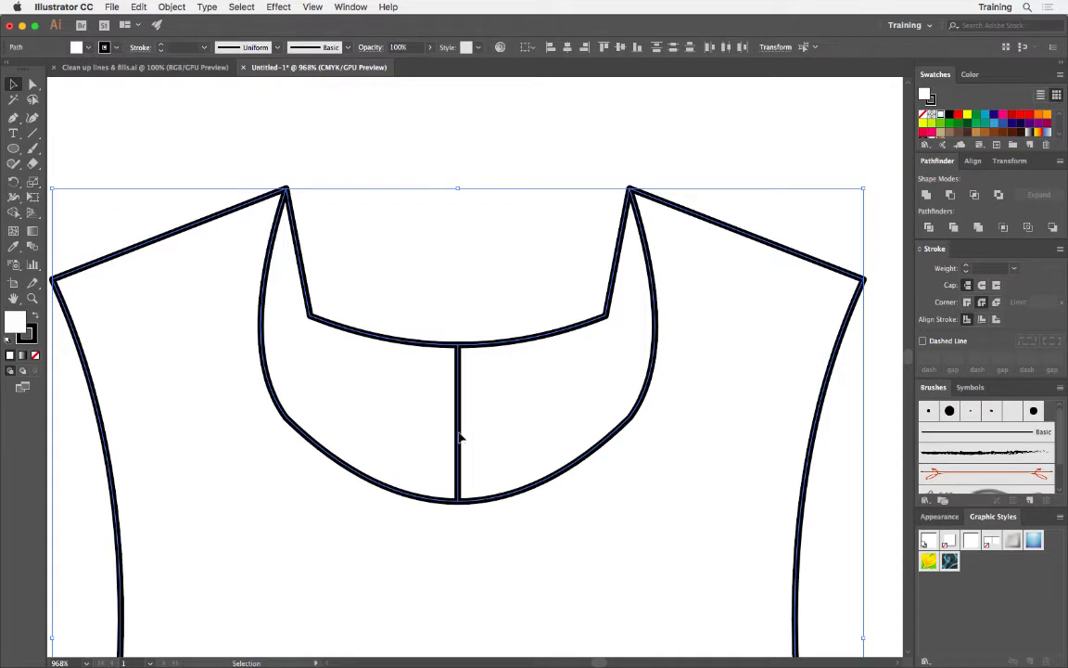
pyautogui.click(459, 437)
pyautogui.click(468, 136)
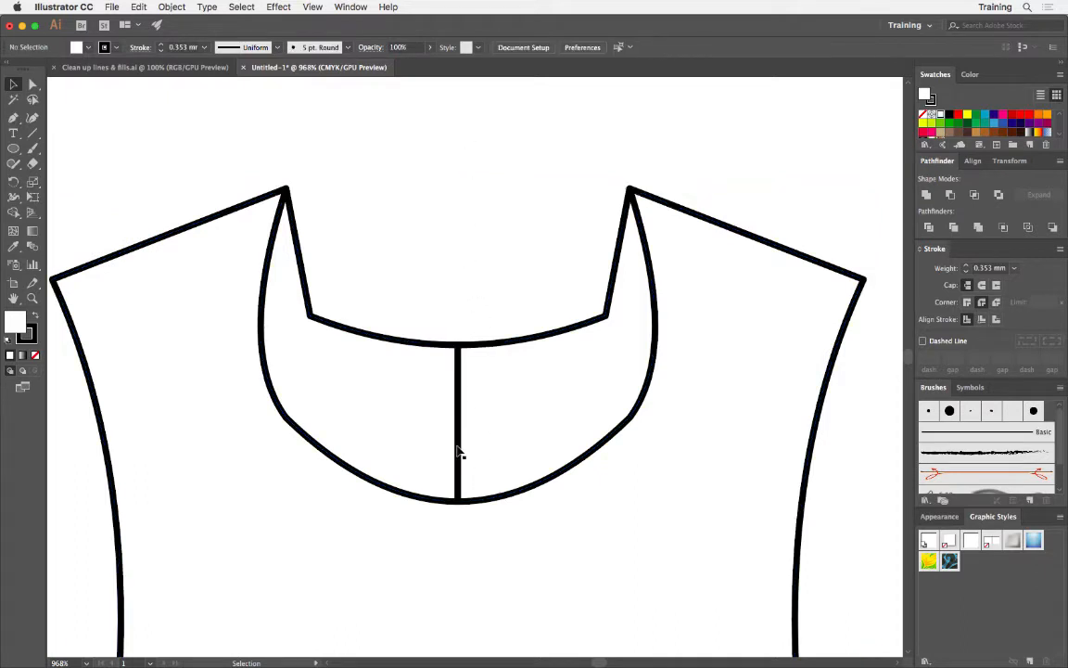
# - Isolate the vertical centre line and move it up and to the right so that it overlaps the neckline curve
pyautogui.doubleClick(459, 452)
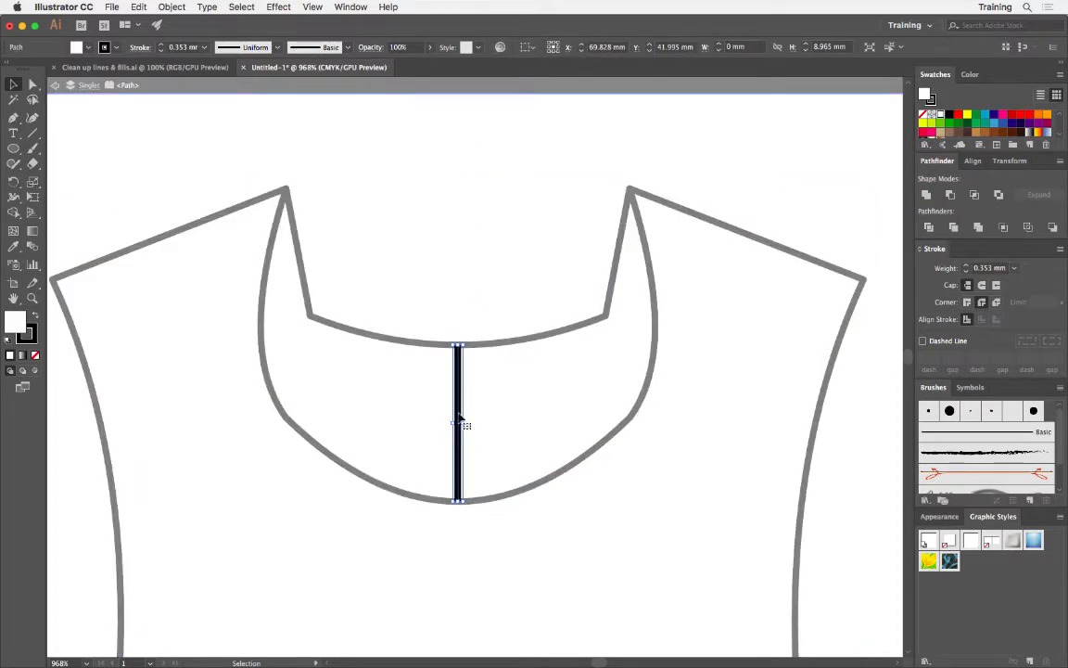
pyautogui.moveTo(461, 420); pyautogui.dragTo(492, 340)
pyautogui.click(424, 437)
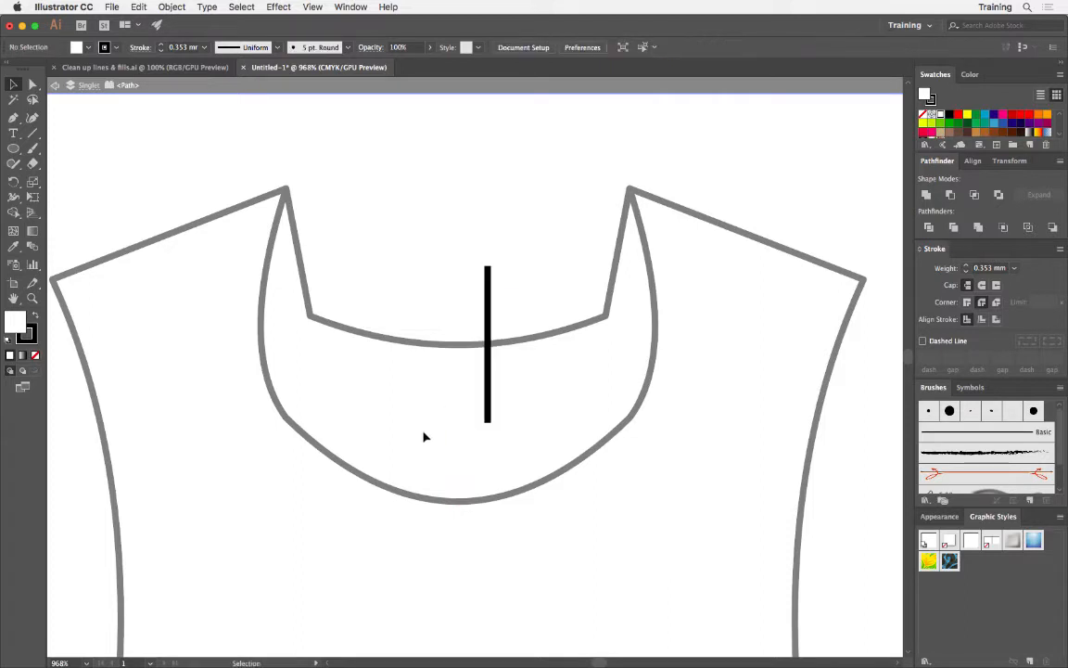
pyautogui.click(489, 305)
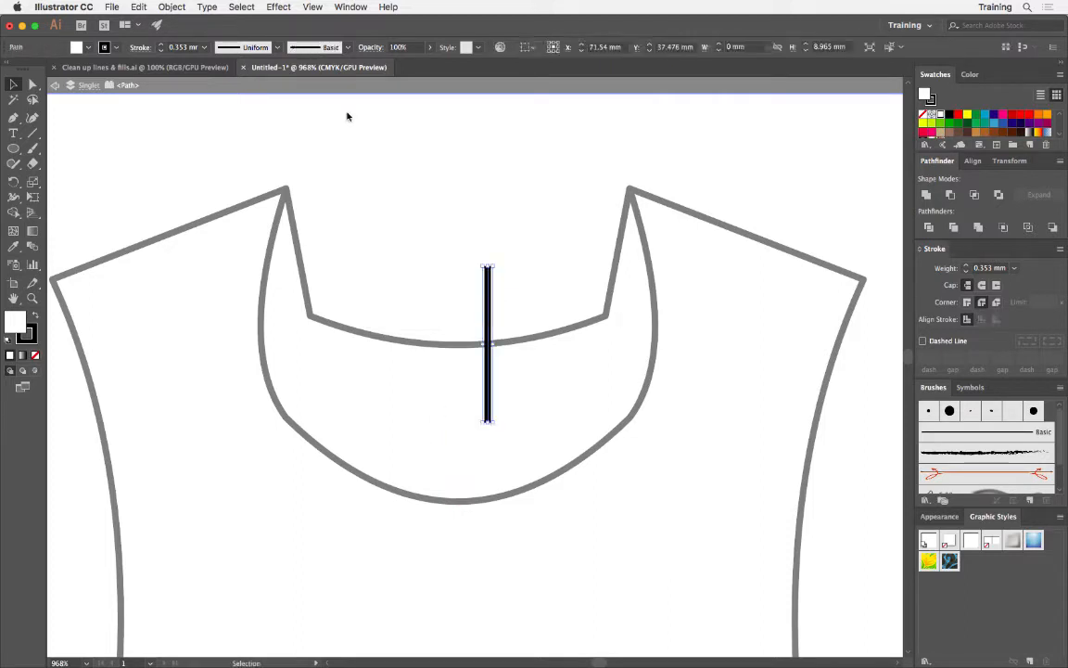
# - Give the displaced centre line a Round Cap and exit isolation mode
pyautogui.click(135, 47)
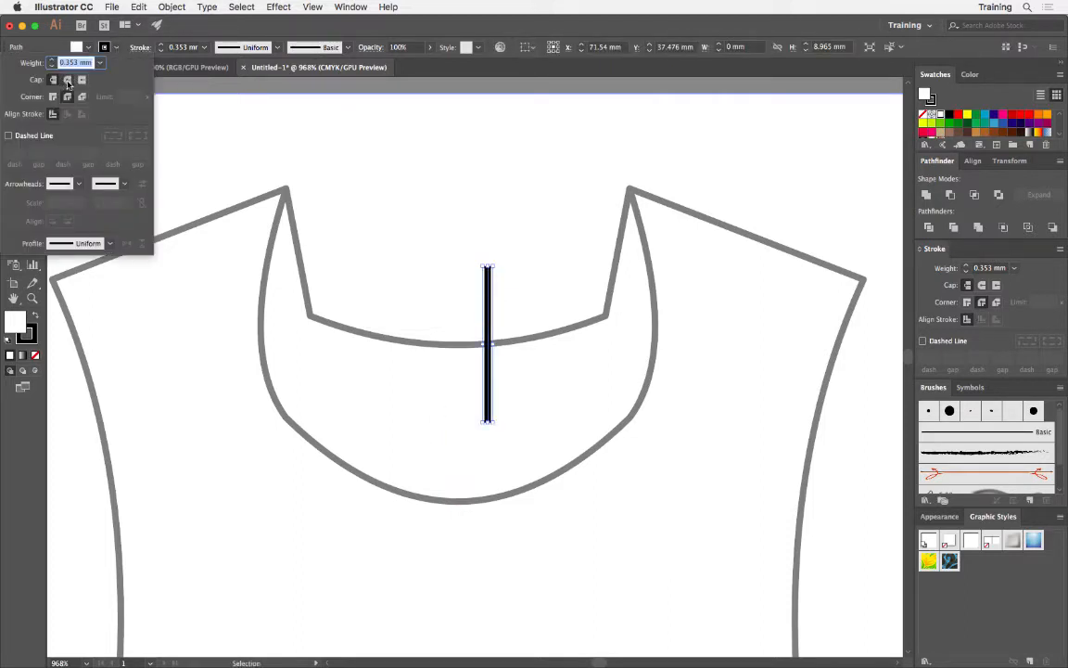
pyautogui.click(67, 81)
pyautogui.press('super+shift+a')
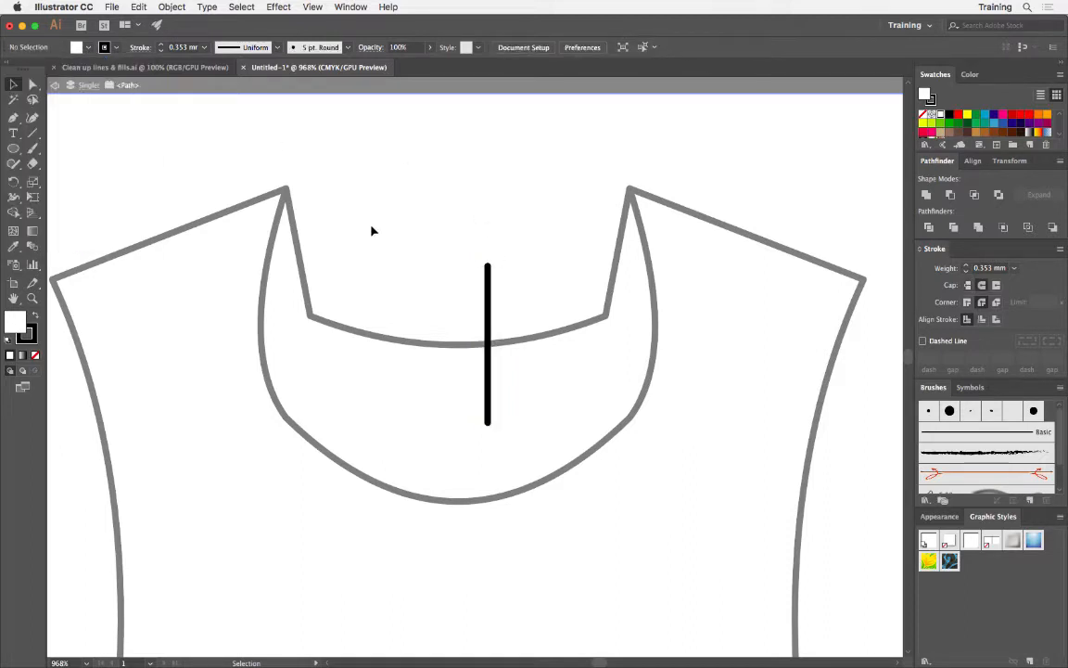
pyautogui.click(489, 310)
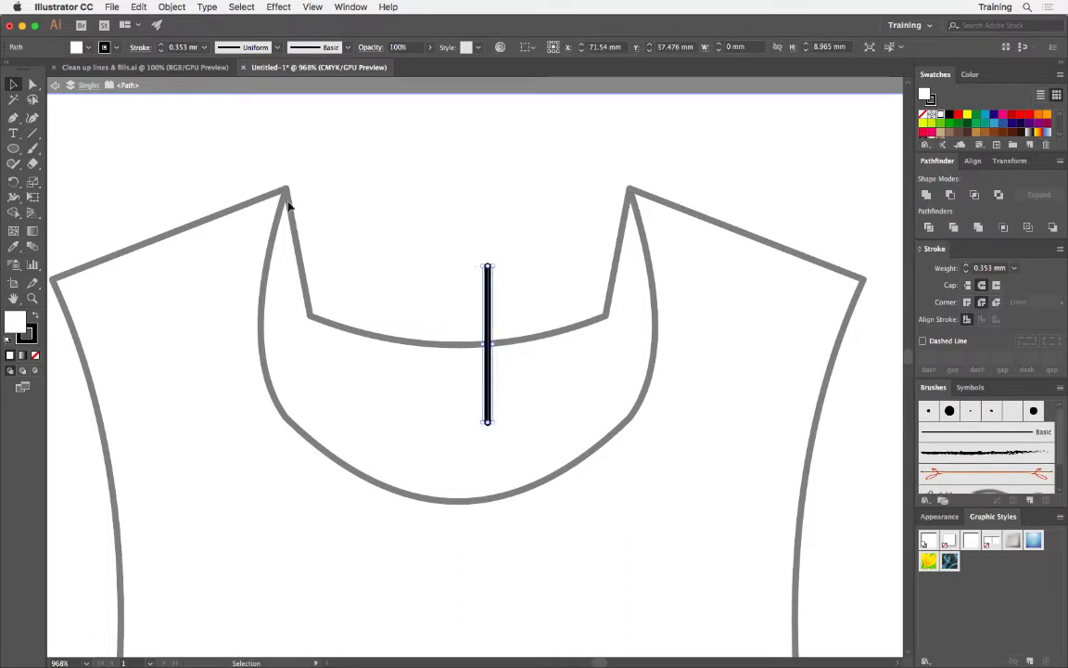
pyautogui.press('super+shift+a')
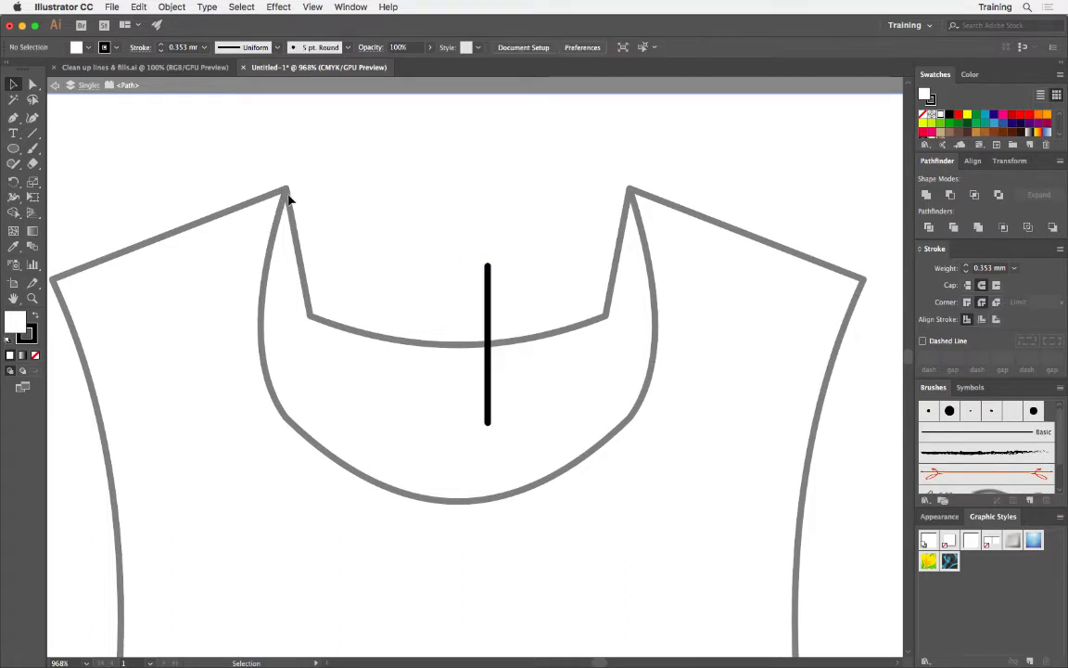
pyautogui.press('Escape')
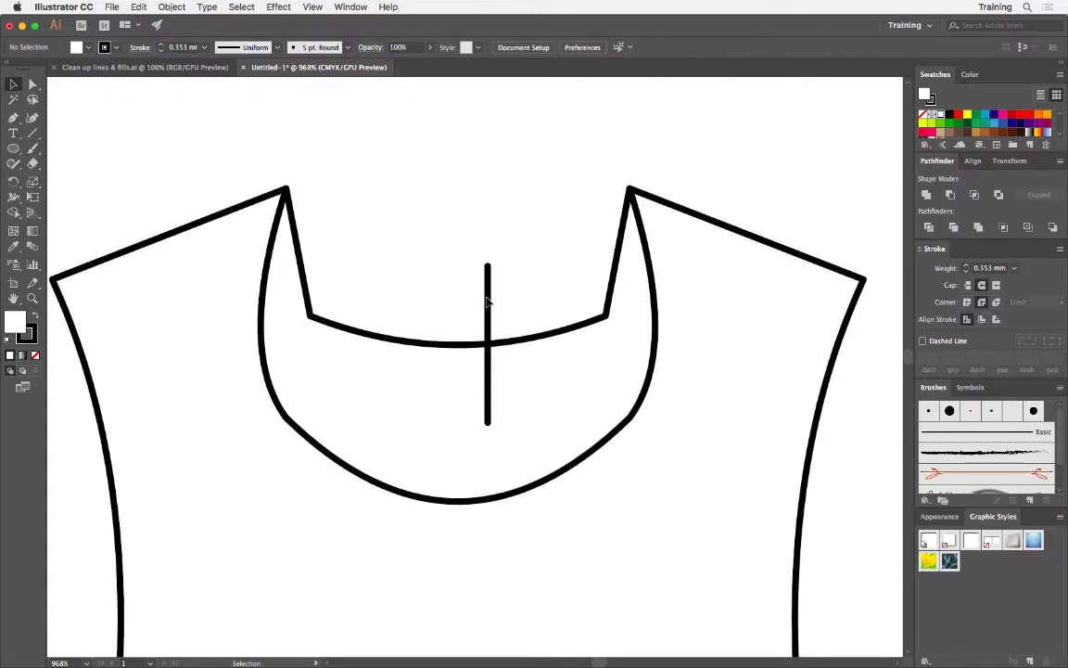
# - Undo the centre line's Round Cap and its move, and leave isolation mode
pyautogui.moveTo(477, 361); pyautogui.dragTo(477, 361)
pyautogui.press('super+z')
pyautogui.press('super+z')
pyautogui.press('super+z')
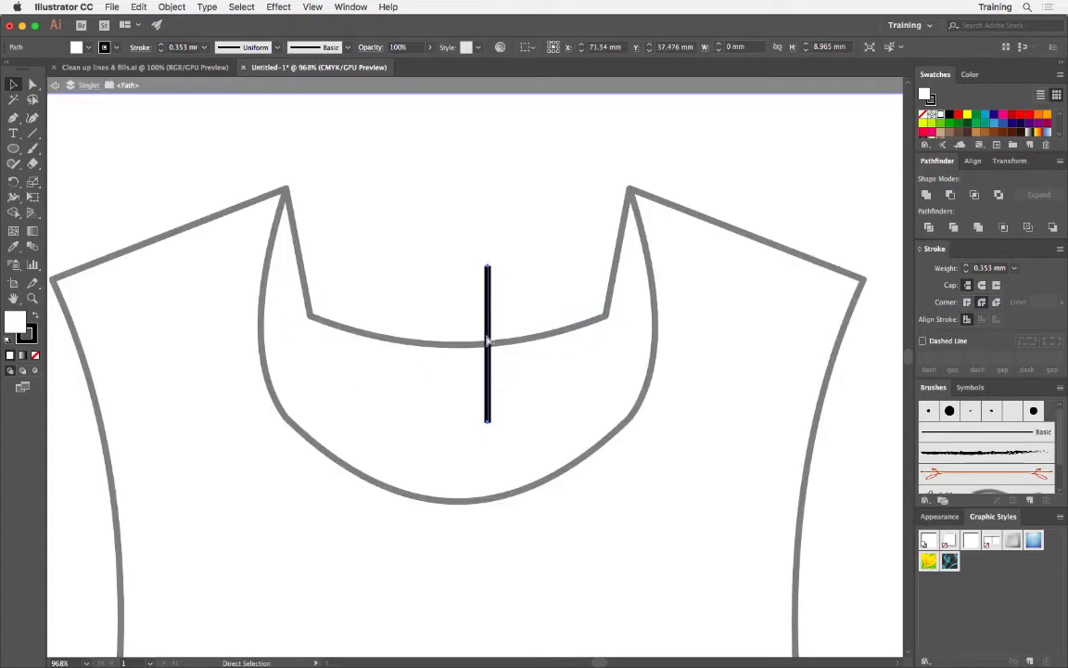
pyautogui.press('super+shift+a')
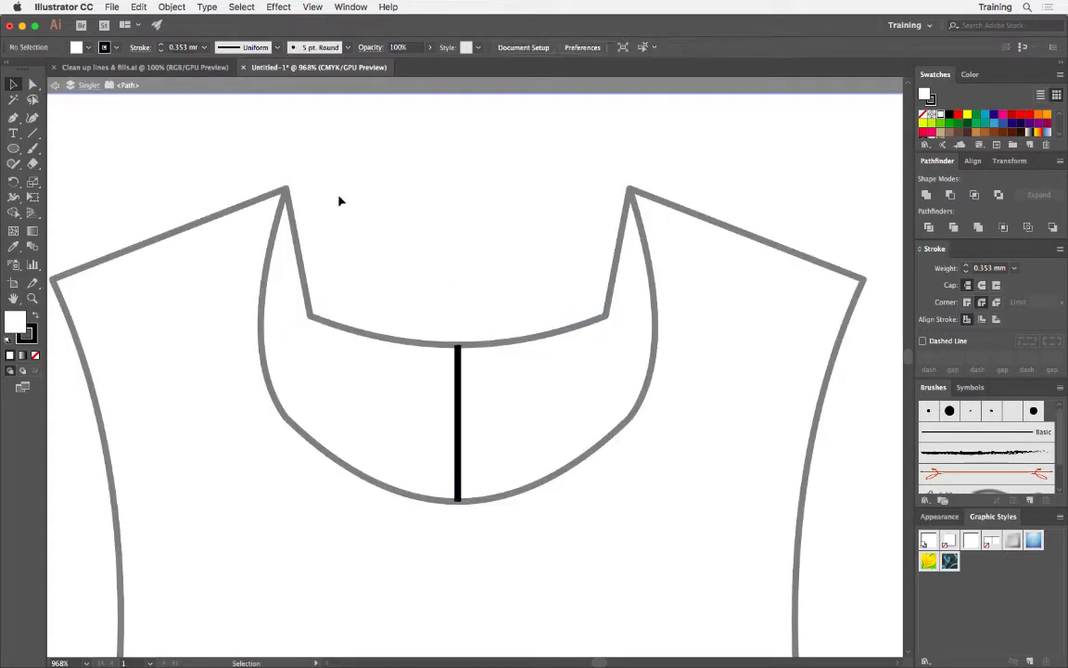
pyautogui.press('Escape')
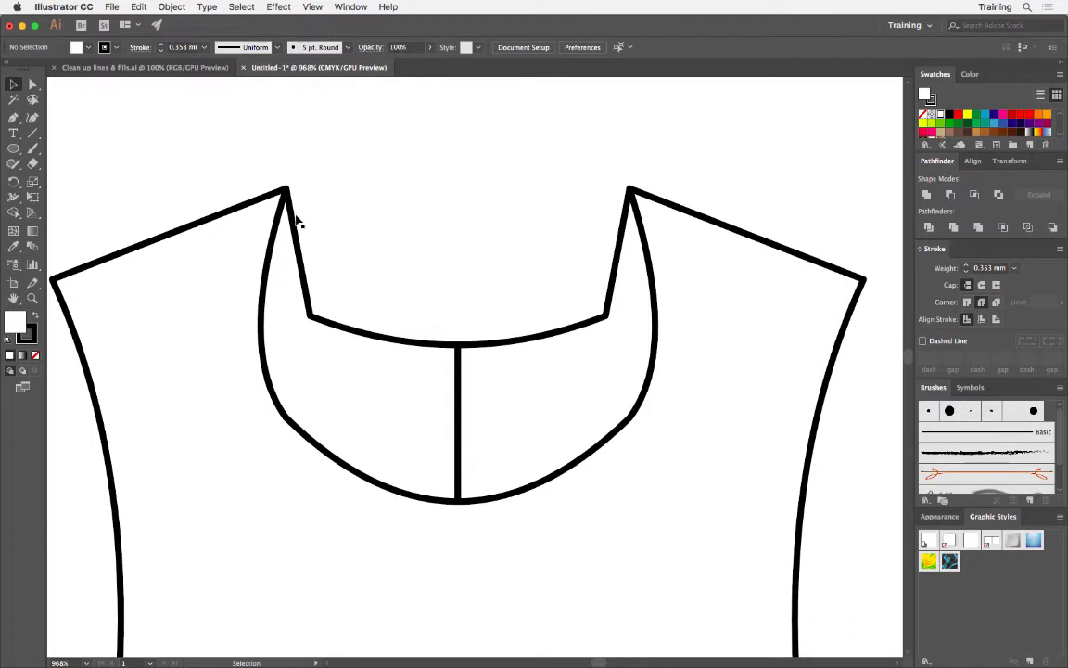
# - Move the neckline path's left end anchor inward, away from the shoulder point
pyautogui.click(33, 83)
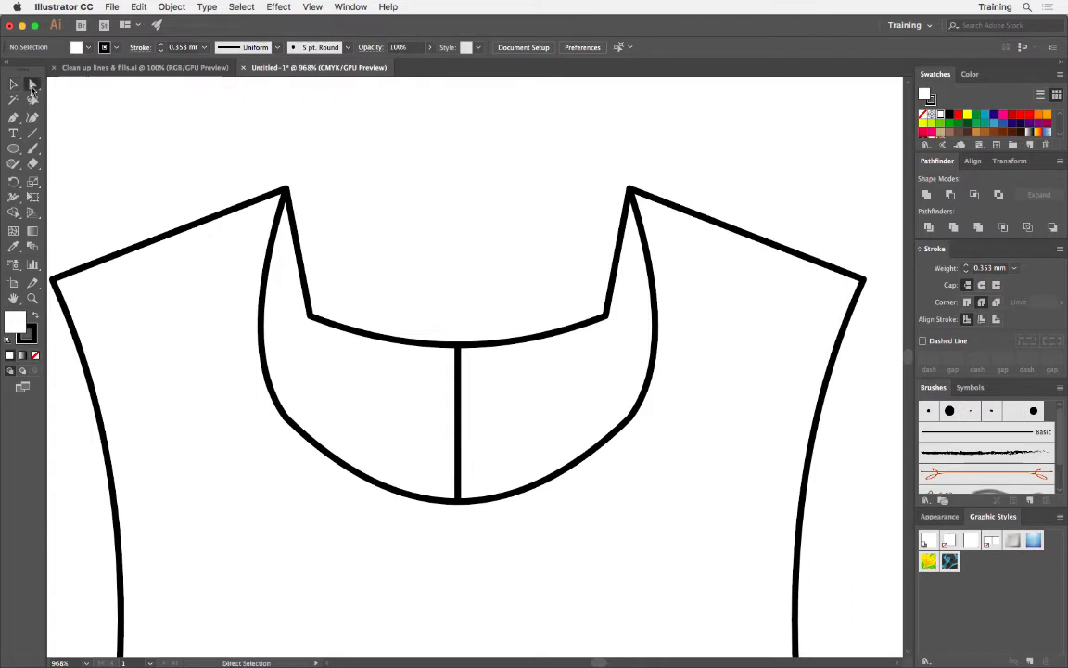
pyautogui.click(295, 237)
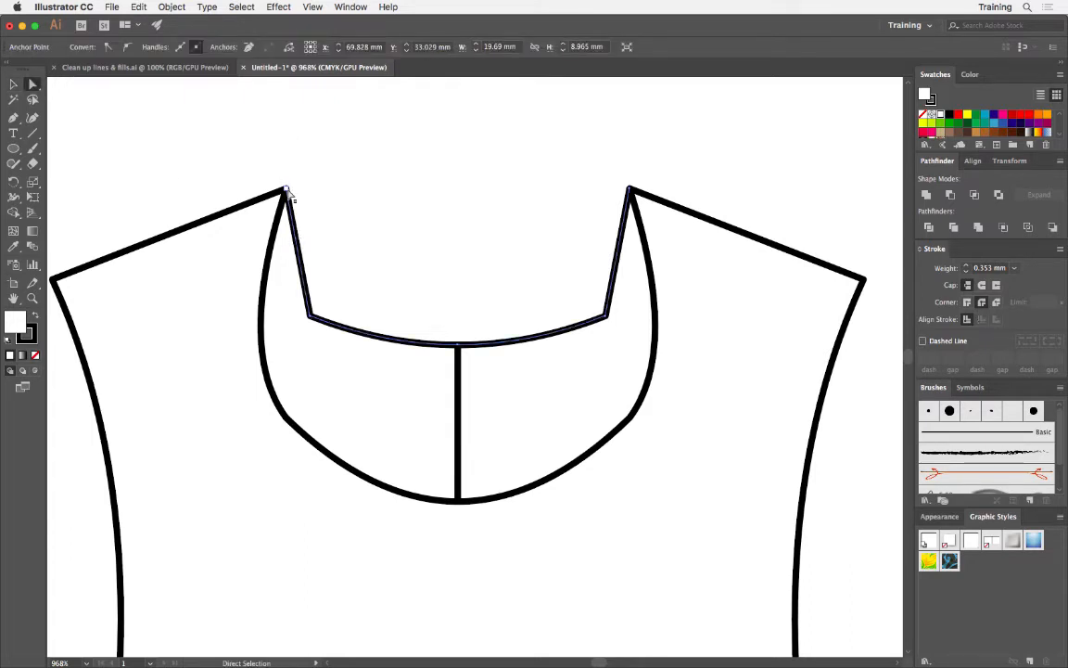
pyautogui.moveTo(287, 191); pyautogui.dragTo(310, 193)
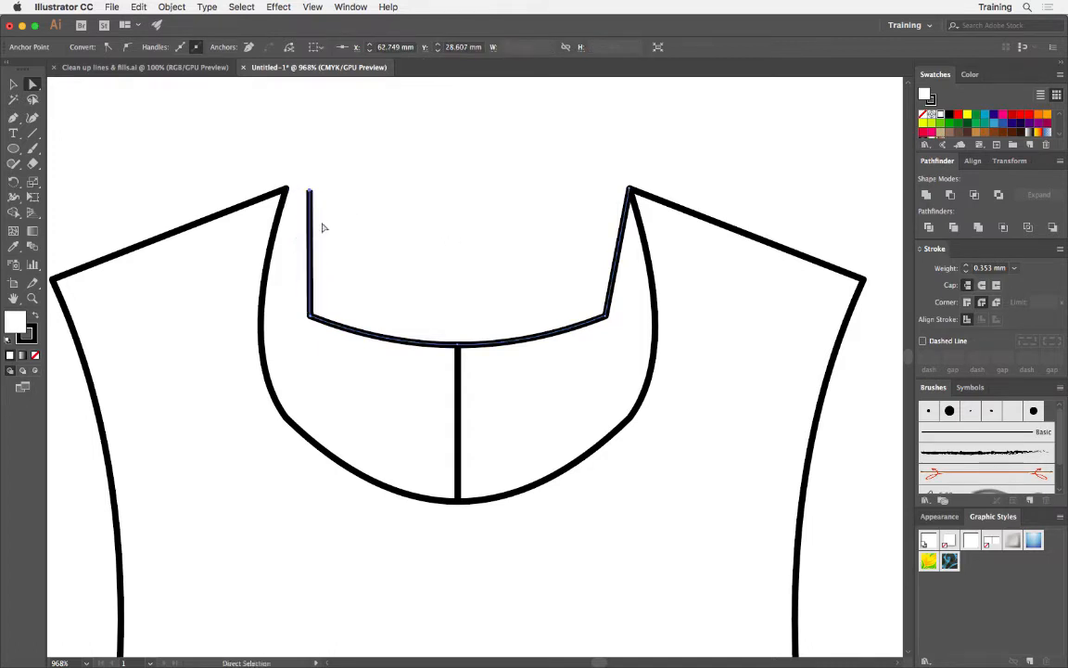
pyautogui.click(331, 164)
# - Set the stroke ends of the neckline path to Round Cap
pyautogui.click(14, 84)
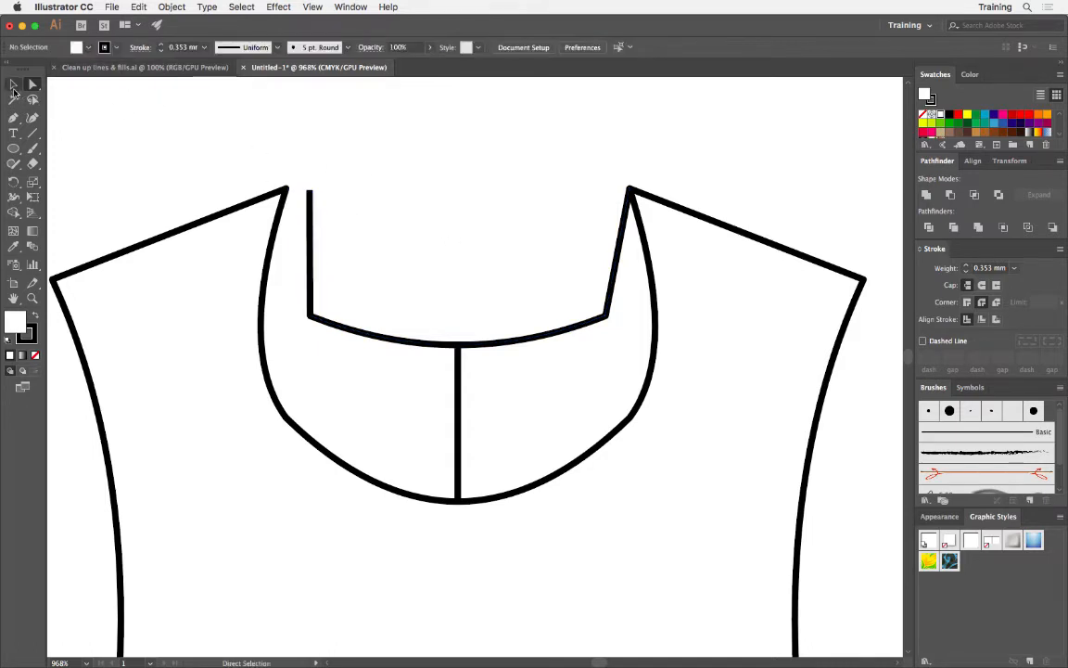
pyautogui.click(310, 249)
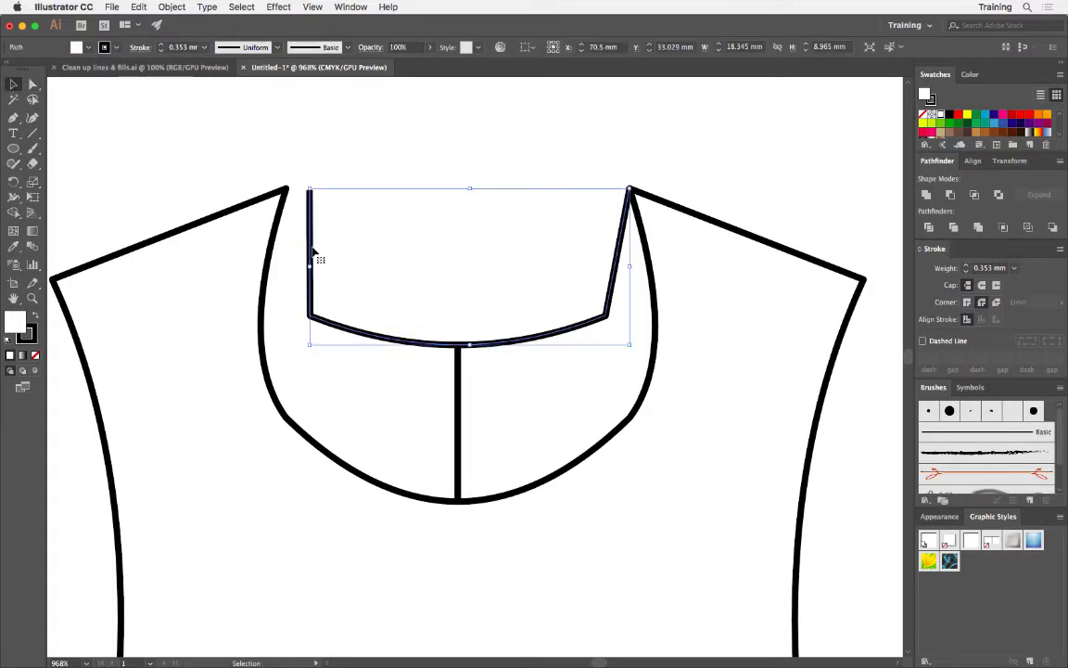
pyautogui.click(135, 47)
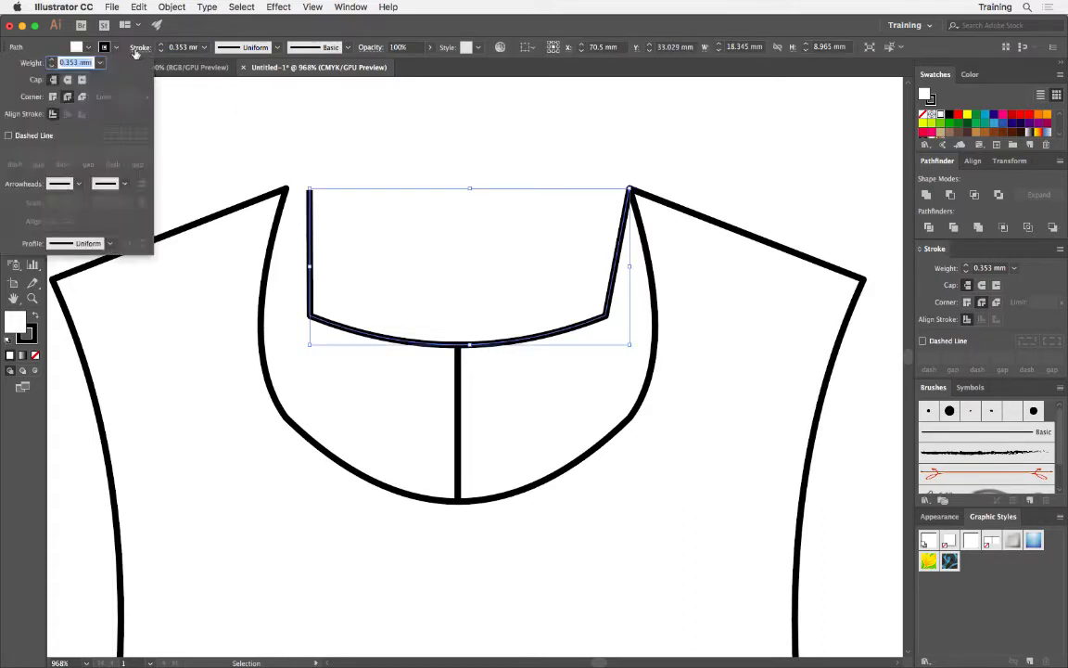
pyautogui.click(67, 83)
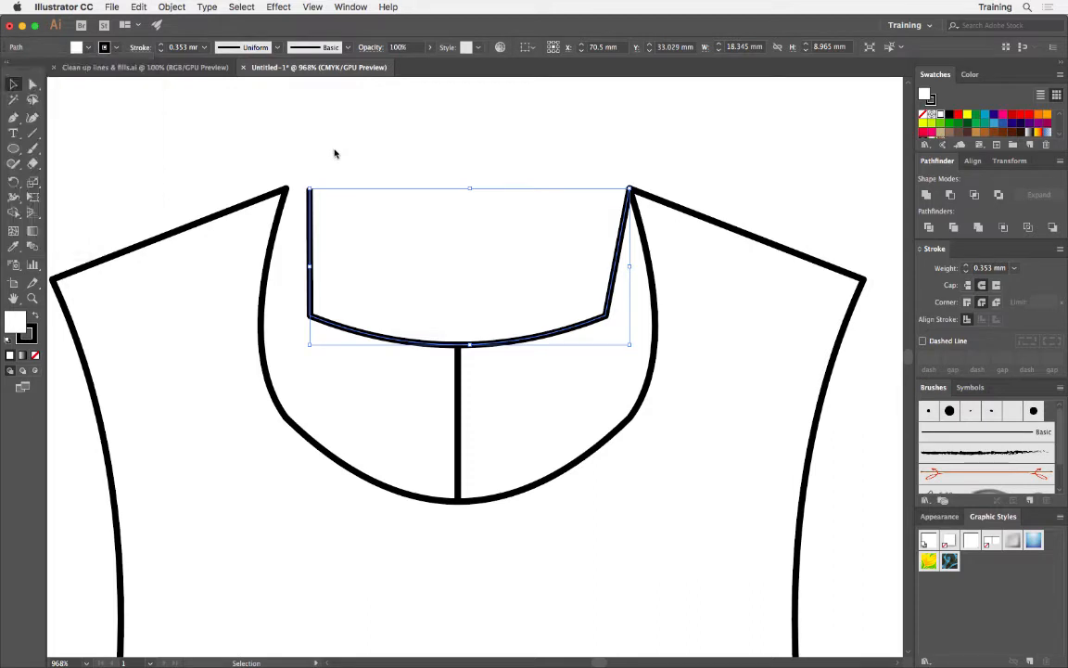
# - Move the neckline path's left end anchor back onto the left shoulder point
pyautogui.click(32, 83)
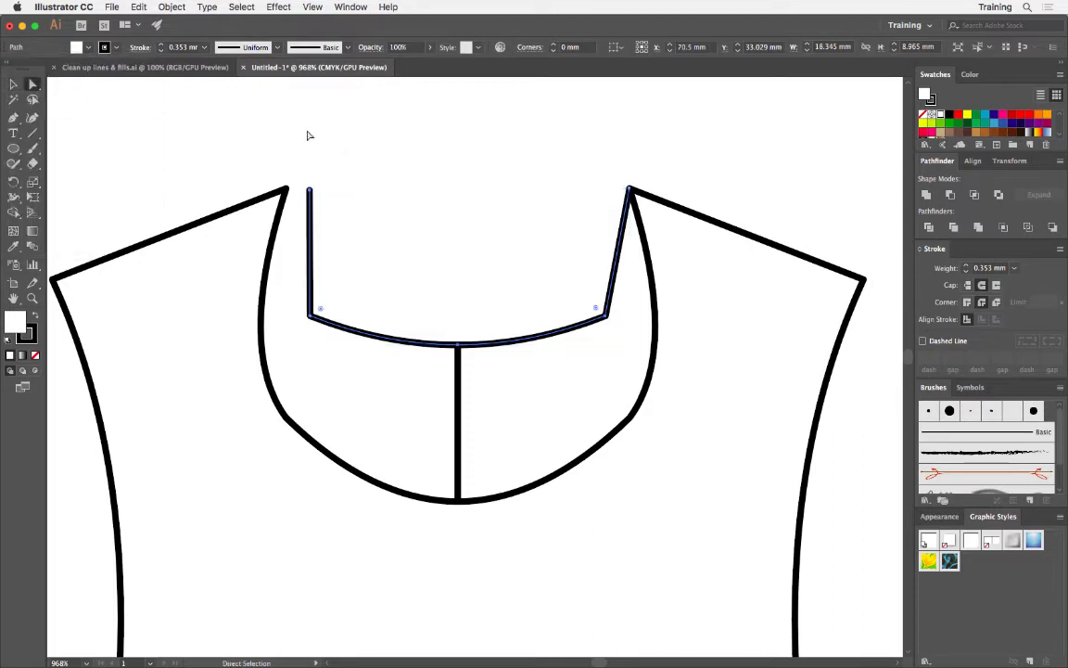
pyautogui.click(329, 155)
pyautogui.click(308, 191)
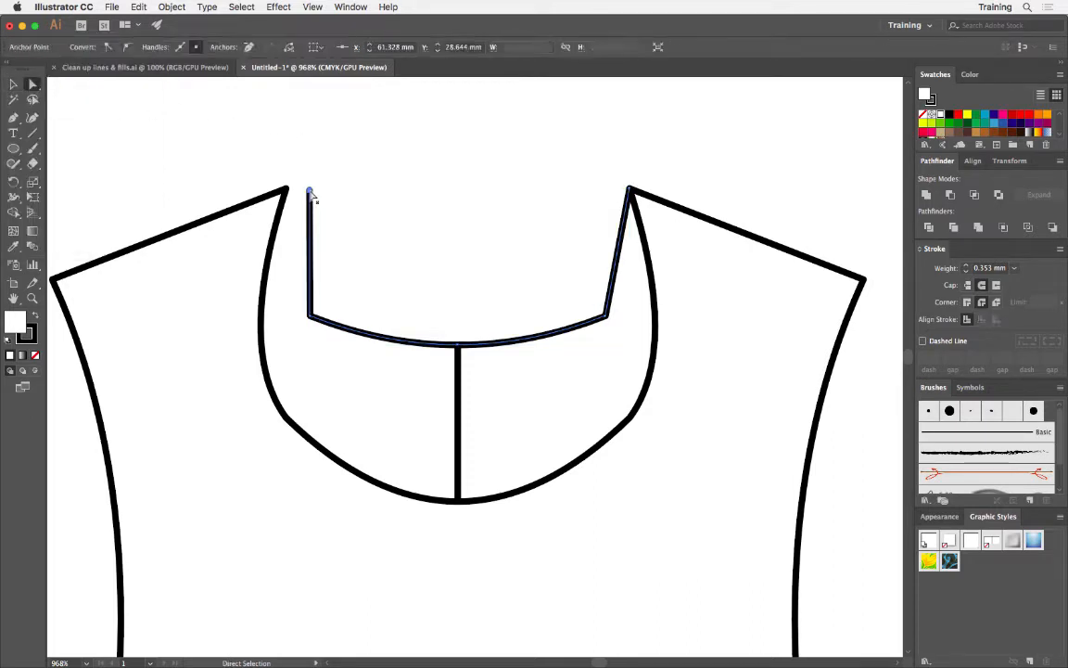
pyautogui.moveTo(308, 191); pyautogui.dragTo(287, 191)
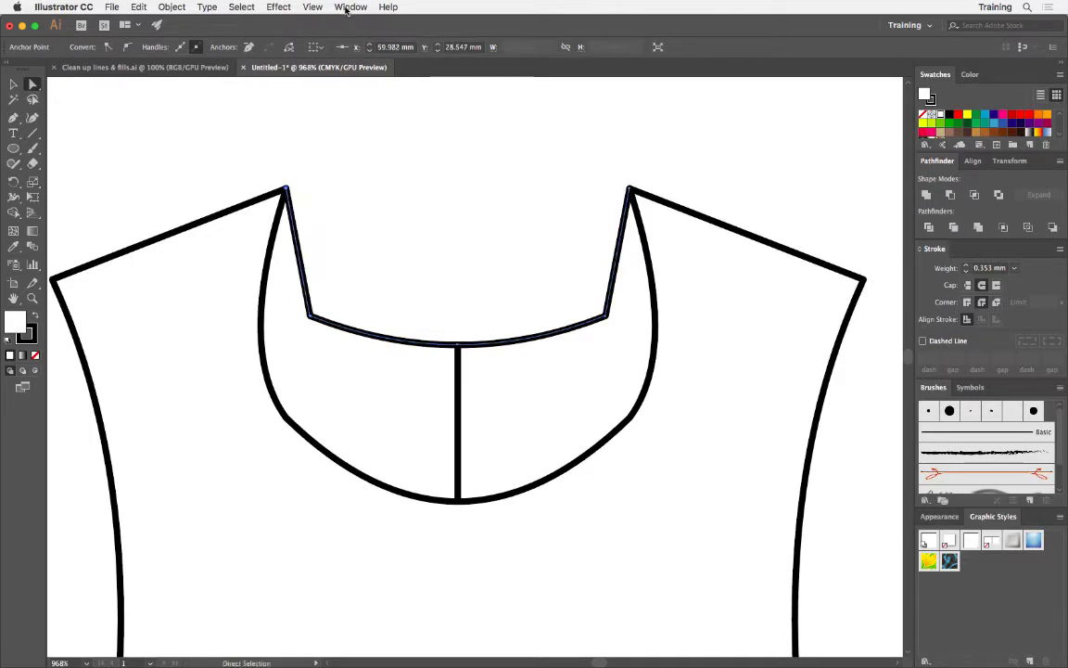
# - Turn on Smart Guides
pyautogui.click(313, 6)
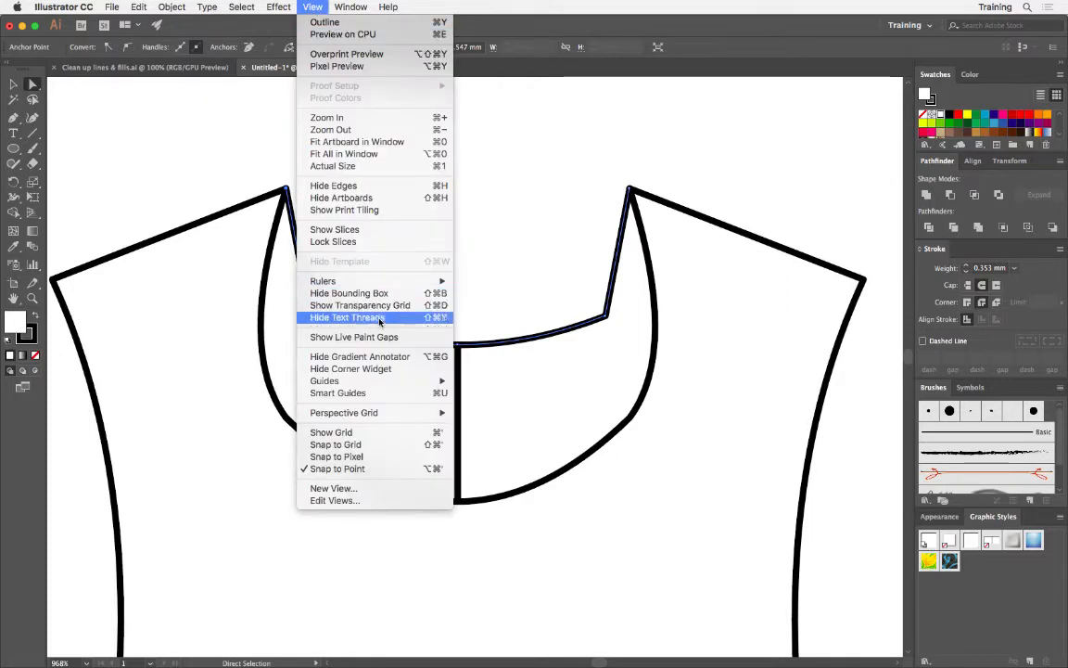
pyautogui.click(377, 397)
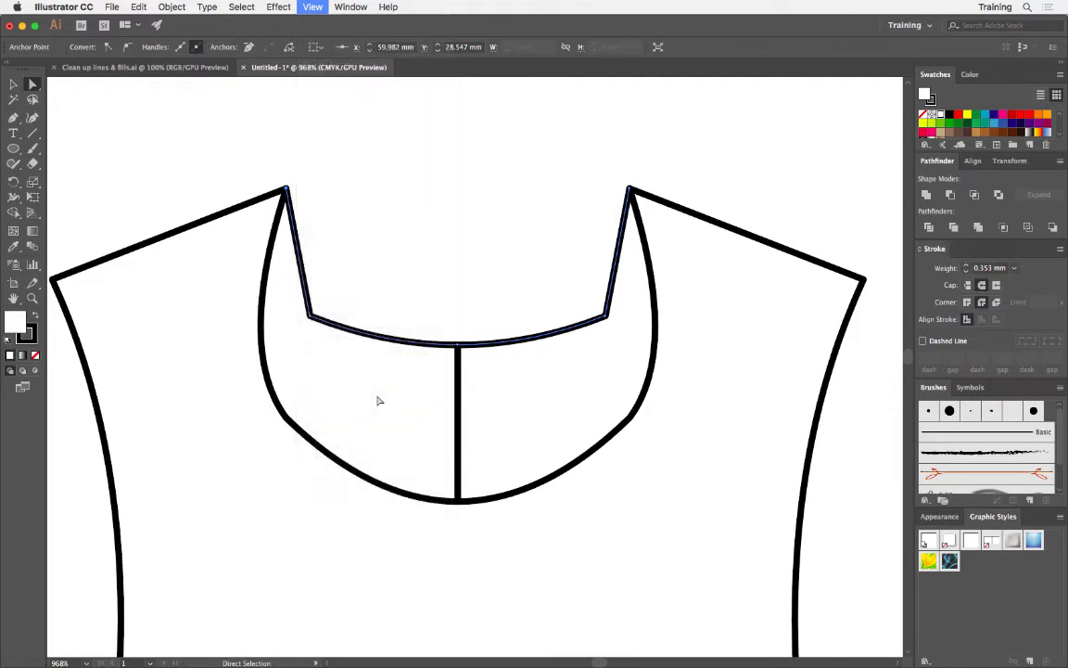
# - Snap the neckline path's right end anchor onto the right shoulder point
pyautogui.scroll(5, 290, 208)
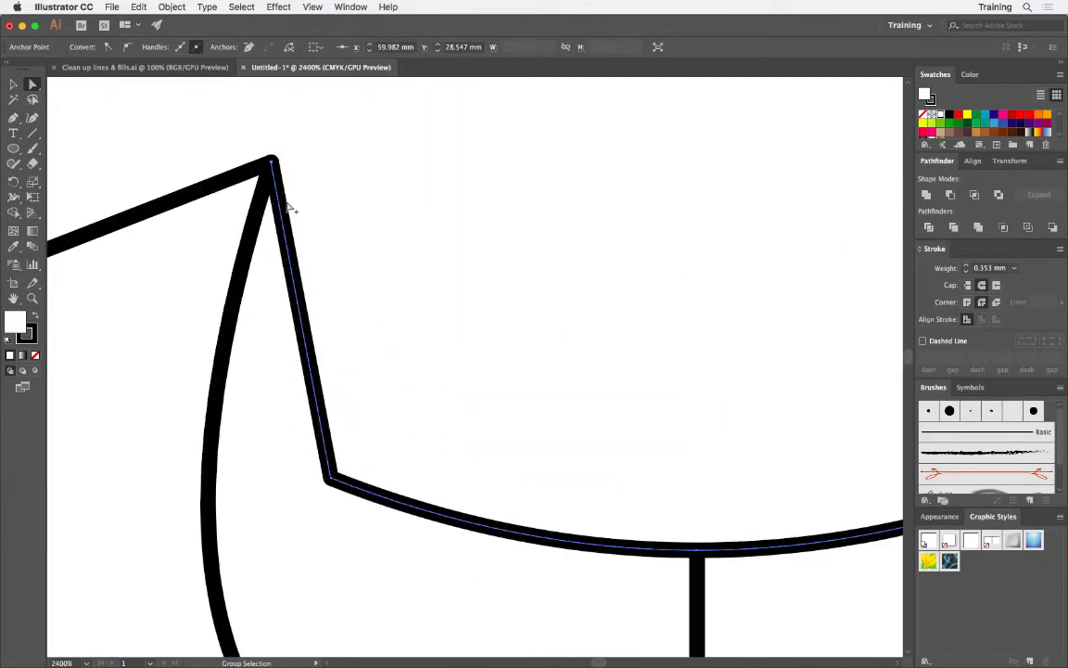
pyautogui.scroll(-2, 290, 208)
pyautogui.scroll(2, 291, 207)
pyautogui.moveTo(255, 193)
pyautogui.mouseDown()
pyautogui.moveTo(319, 276)
pyautogui.moveTo(387, 234)
pyautogui.moveTo(336, 238)
pyautogui.mouseUp()
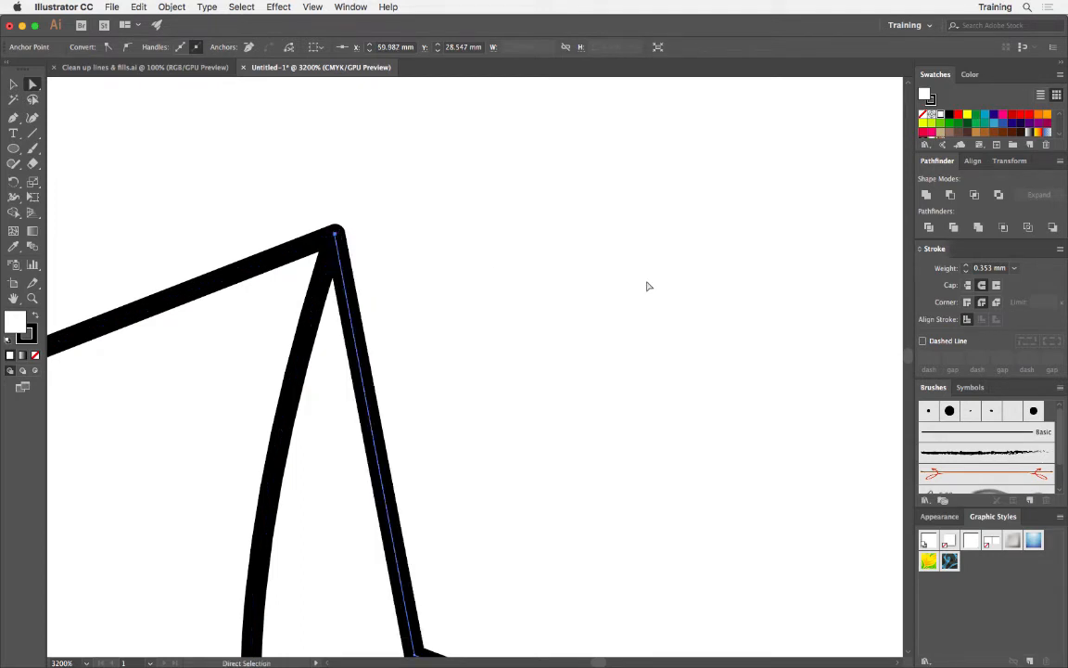
pyautogui.press('space')
pyautogui.moveTo(671, 320); pyautogui.dragTo(359, 284)
pyautogui.moveTo(603, 293); pyautogui.dragTo(328, 297)
pyautogui.moveTo(643, 284); pyautogui.dragTo(527, 337)
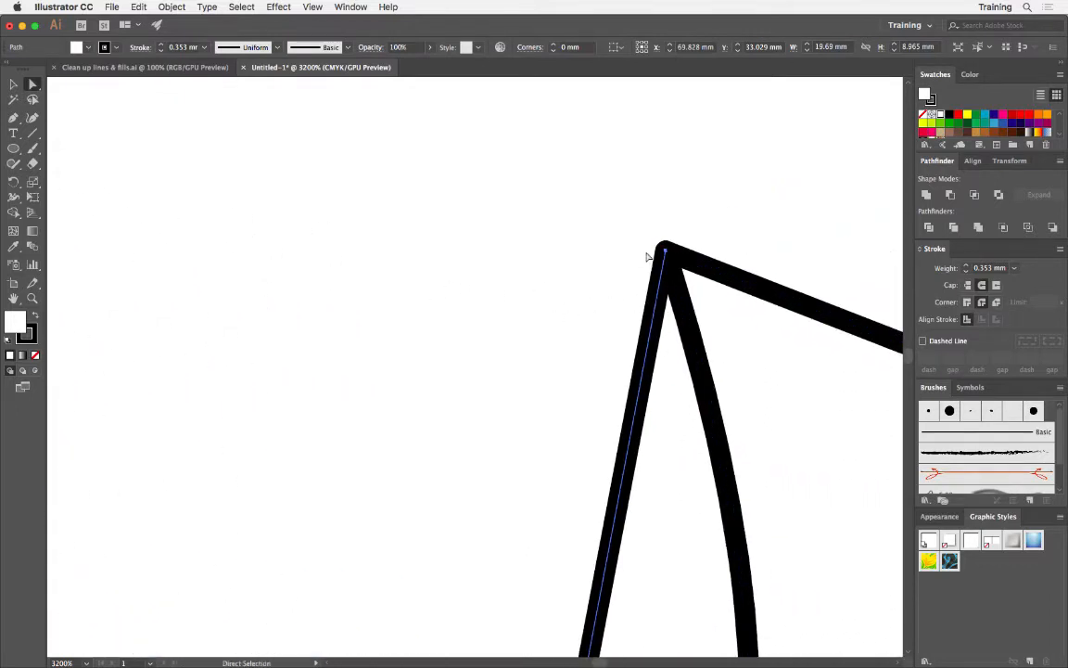
pyautogui.click(573, 193)
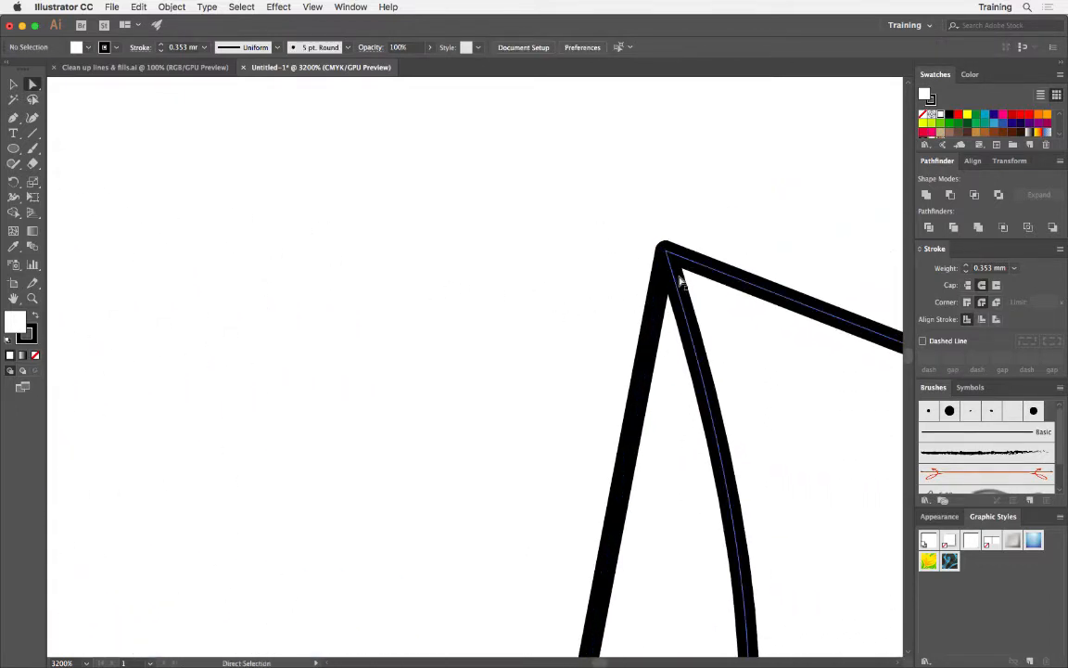
pyautogui.moveTo(668, 247)
pyautogui.mouseDown()
pyautogui.moveTo(586, 260)
pyautogui.moveTo(665, 250)
pyautogui.mouseUp()
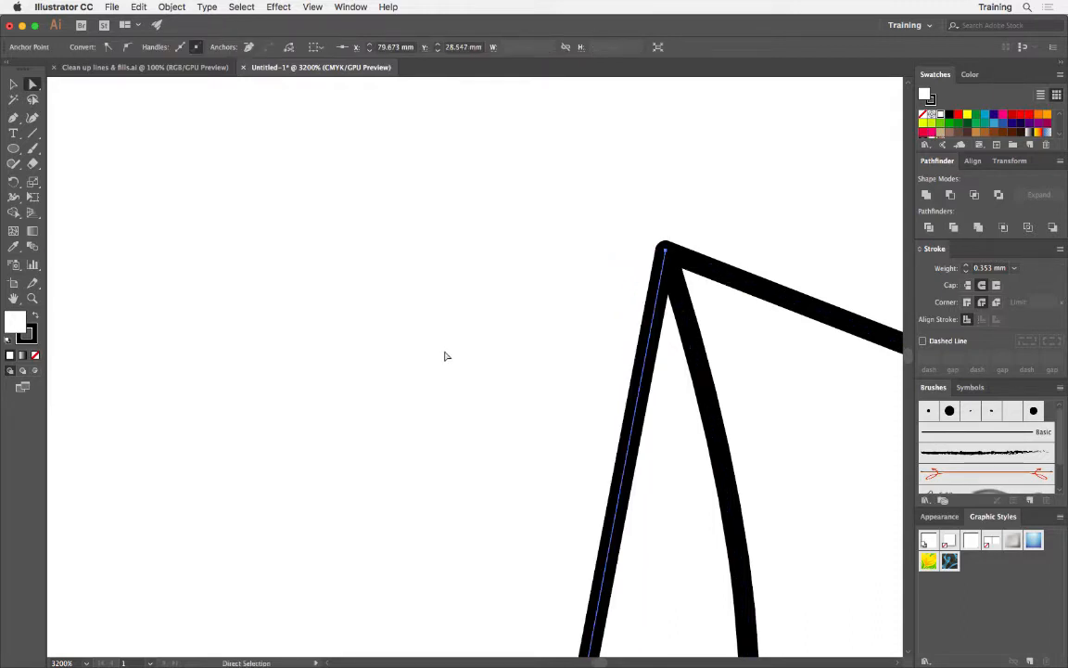
# - Examine how the back neckline path meets the garment body at both shoulder points and along the neck opening
pyautogui.press('super+minus')
pyautogui.press('super+minus')
pyautogui.press('super+minus')
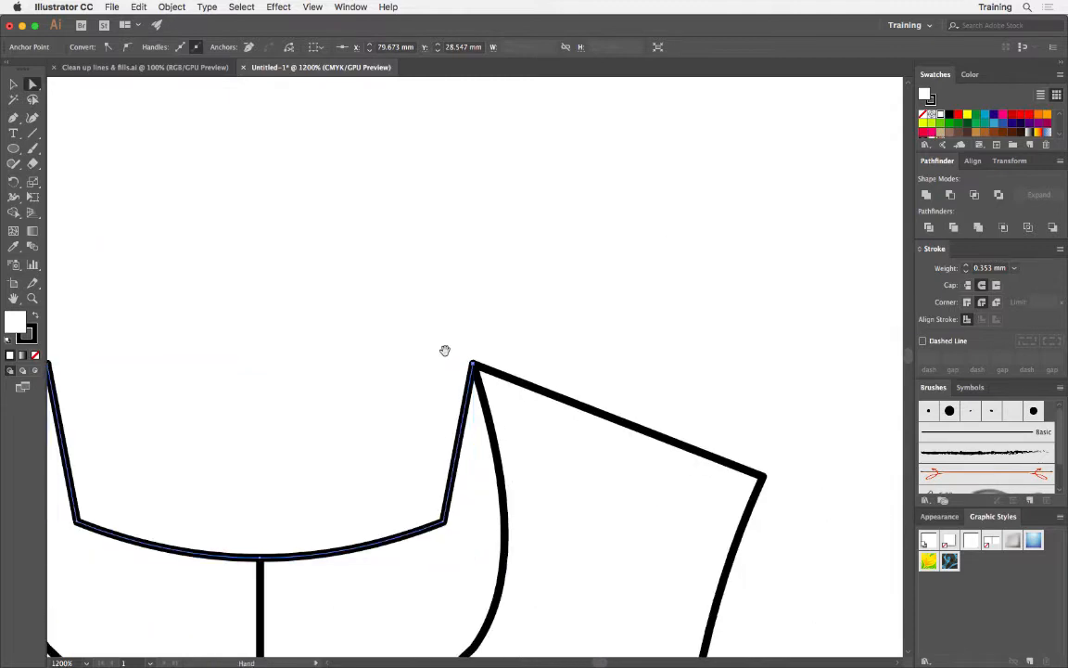
pyautogui.moveTo(304, 353); pyautogui.dragTo(513, 167)
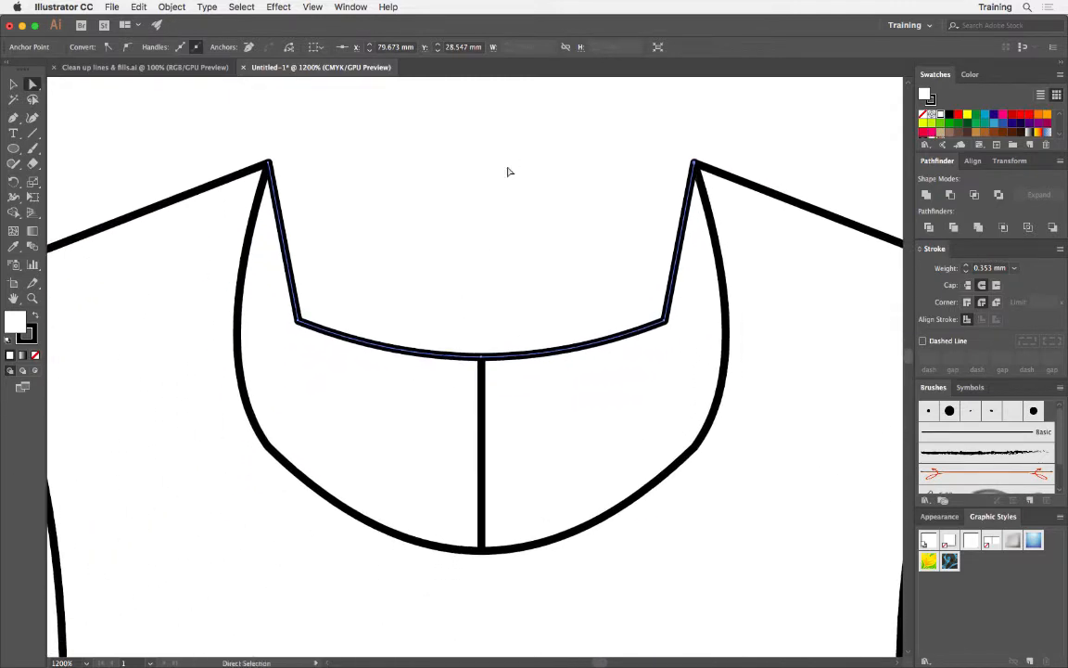
pyautogui.press('super+minus')
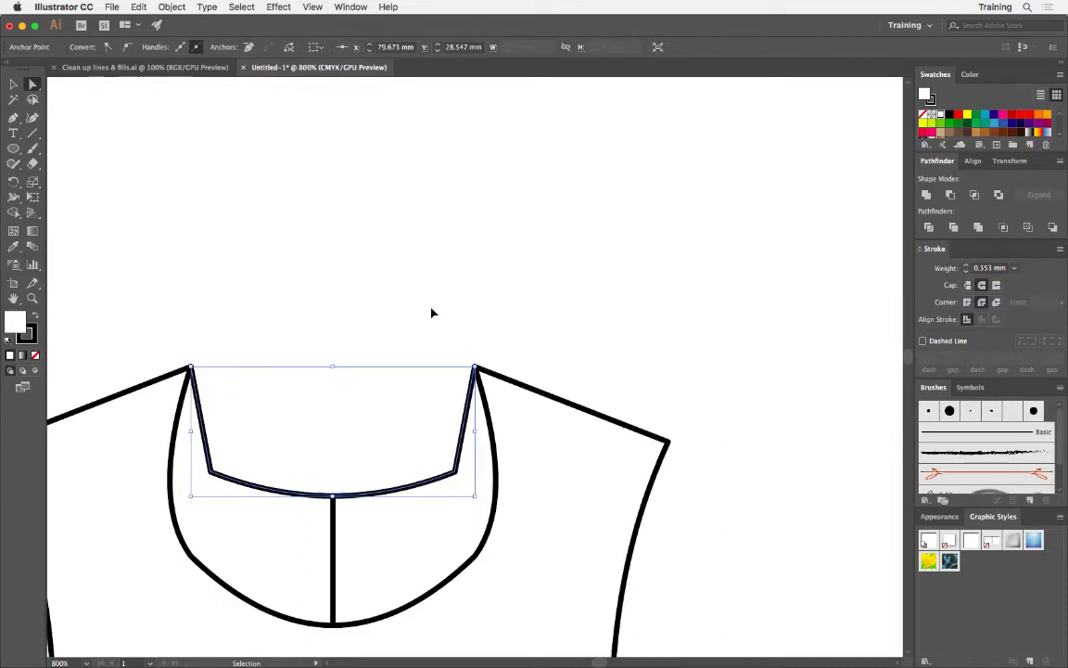
pyautogui.moveTo(361, 390); pyautogui.dragTo(501, 224)
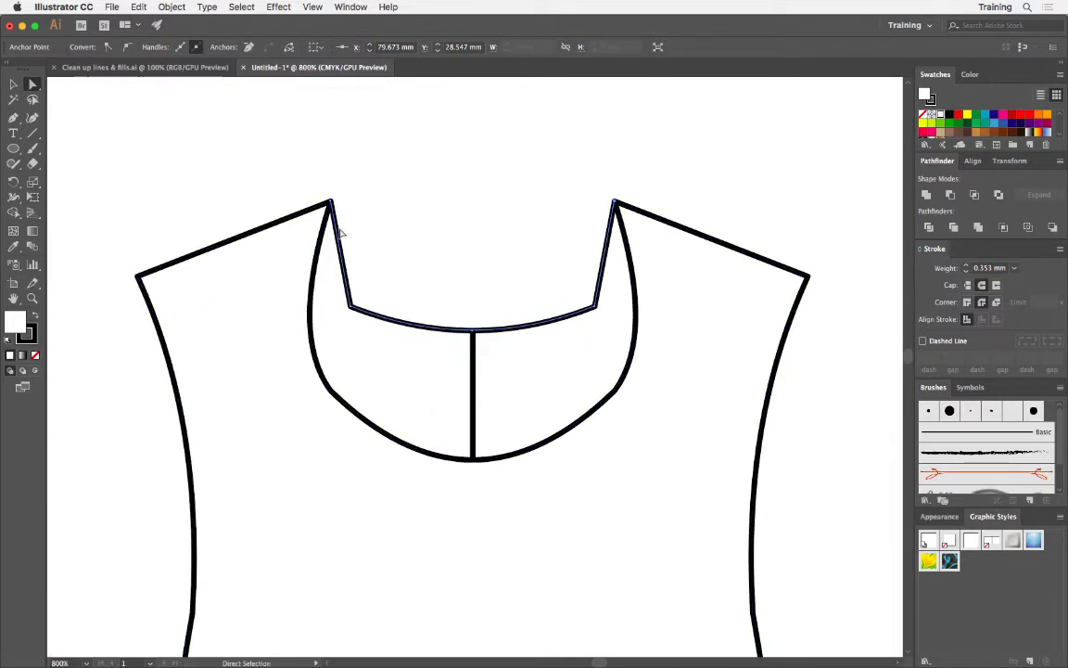
pyautogui.click(309, 254)
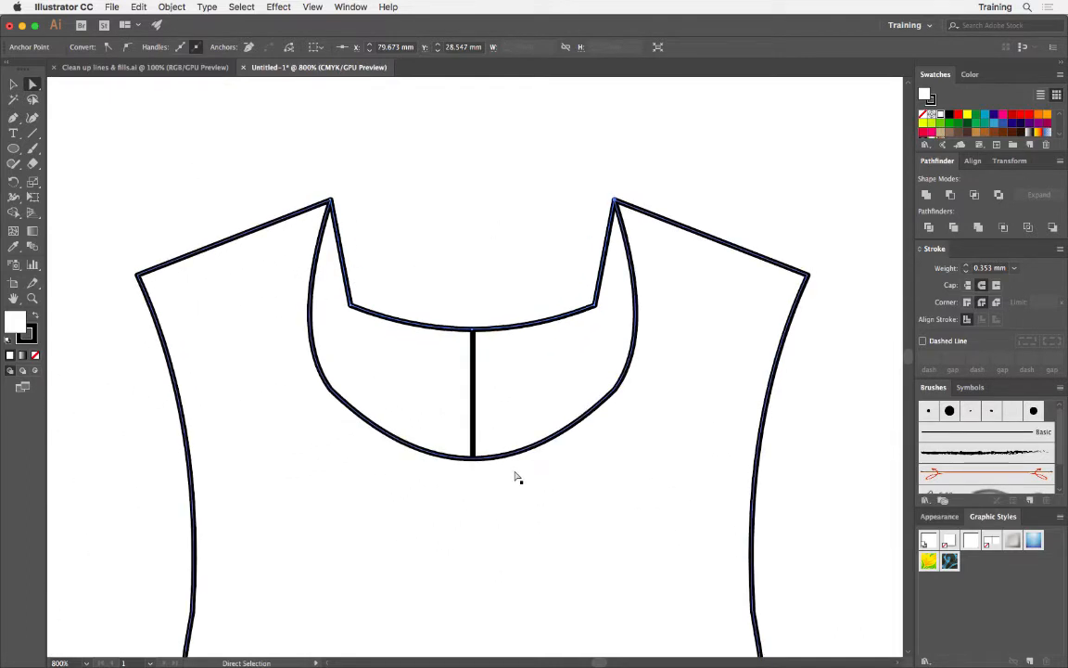
pyautogui.press('super+plus')
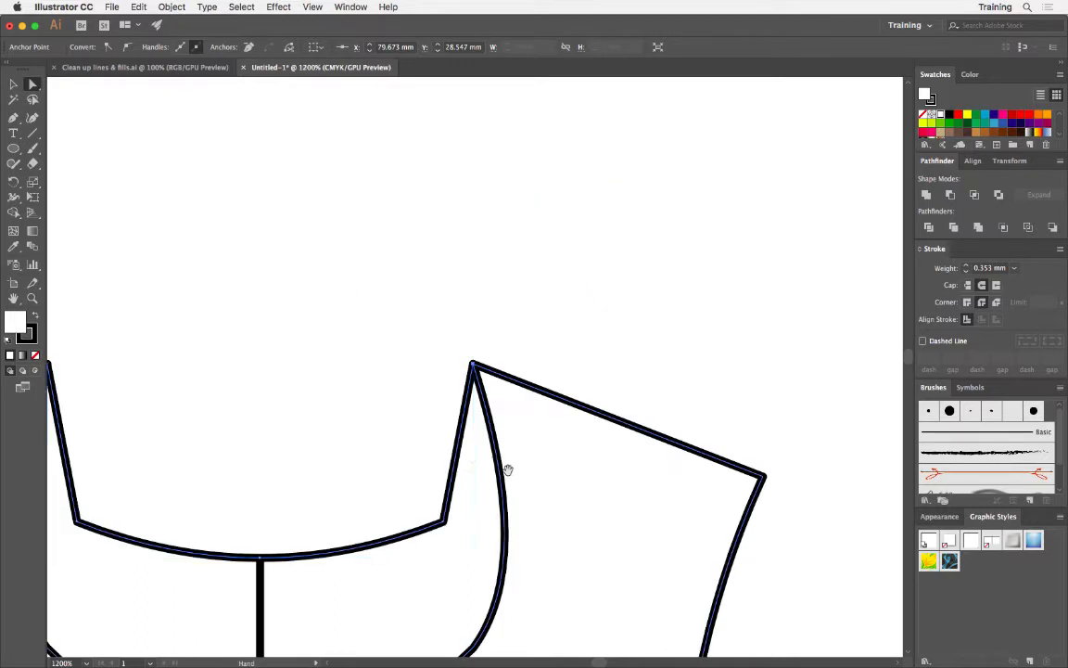
pyautogui.moveTo(298, 472); pyautogui.dragTo(607, 117)
pyautogui.moveTo(596, 270); pyautogui.dragTo(473, 404)
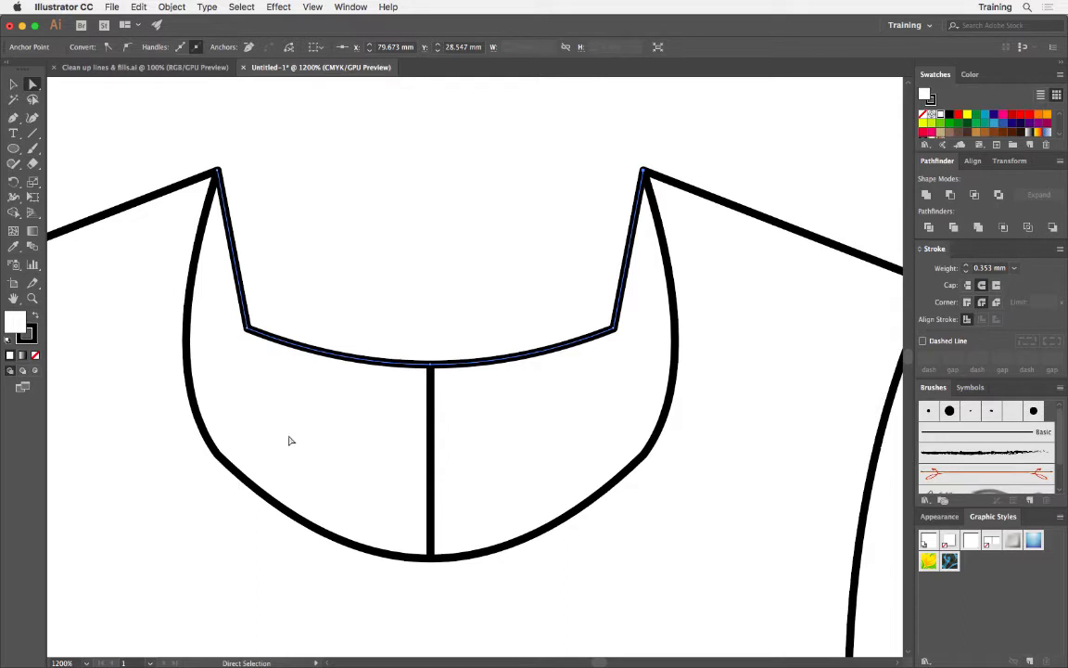
pyautogui.press('super+minus')
pyautogui.moveTo(286, 434); pyautogui.dragTo(458, 181)
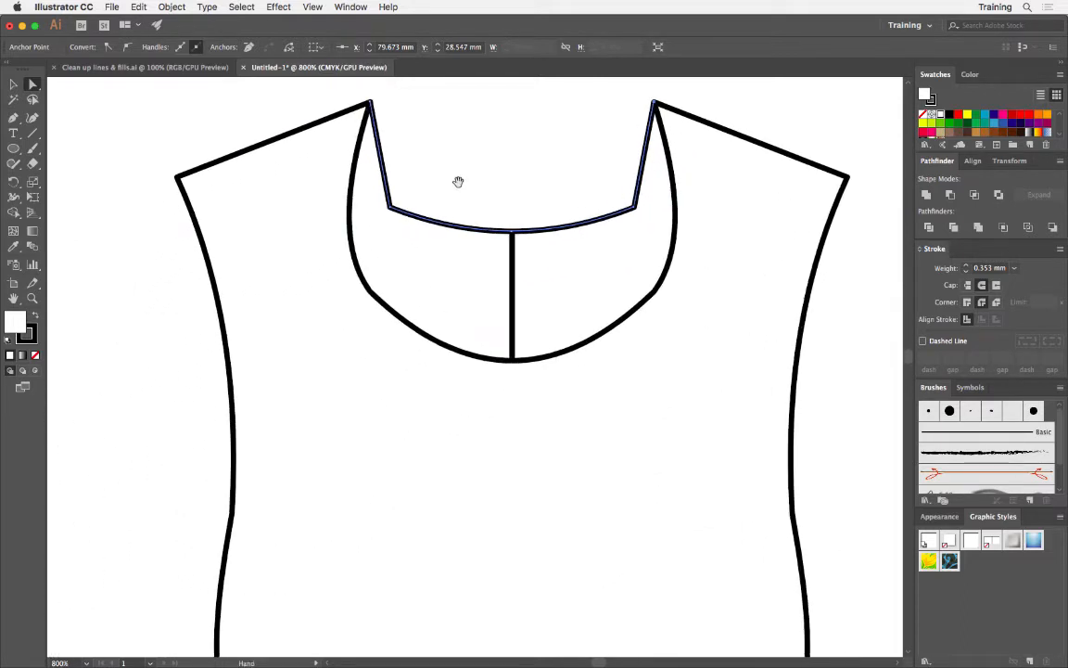
pyautogui.press('super+a')
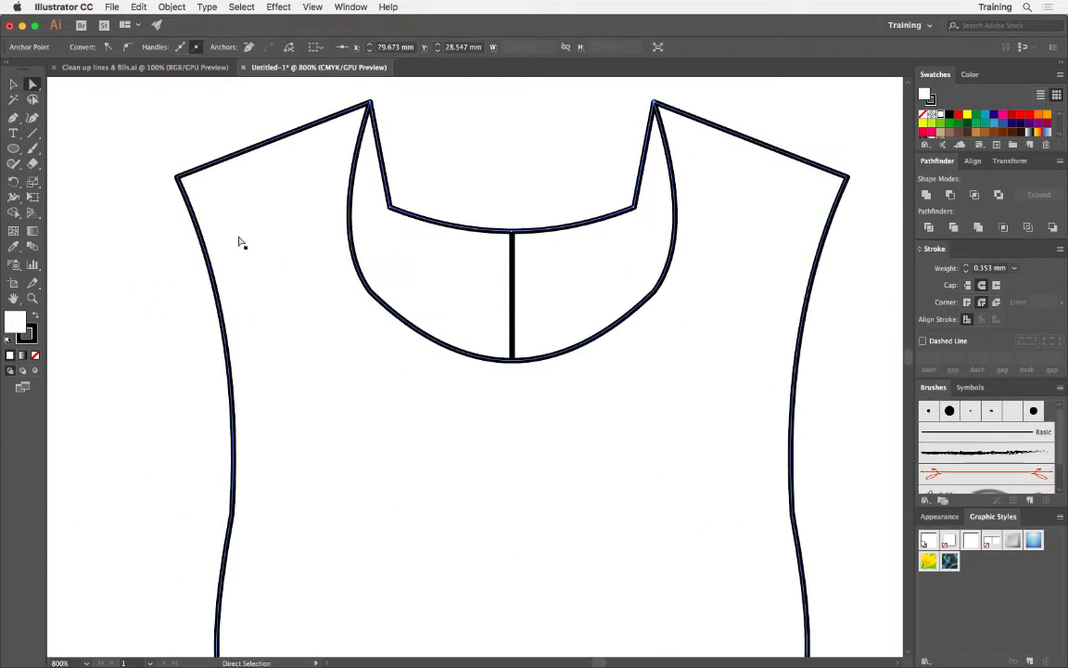
# - Fill the garment body shape with the pink swatch
pyautogui.click(777, 146)
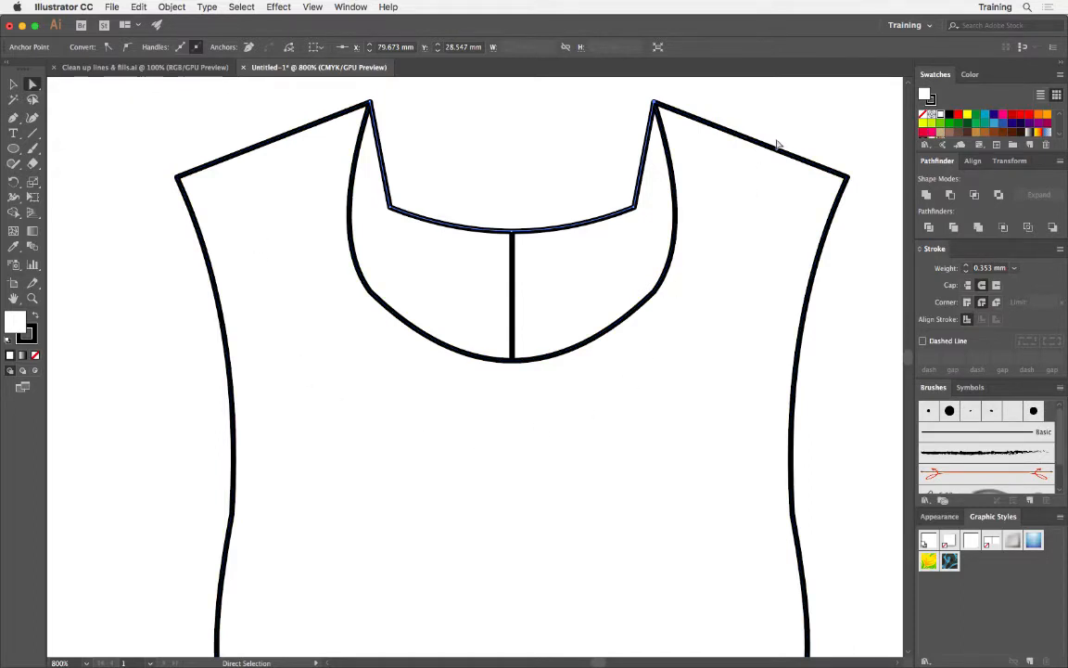
pyautogui.click(777, 145)
pyautogui.click(12, 85)
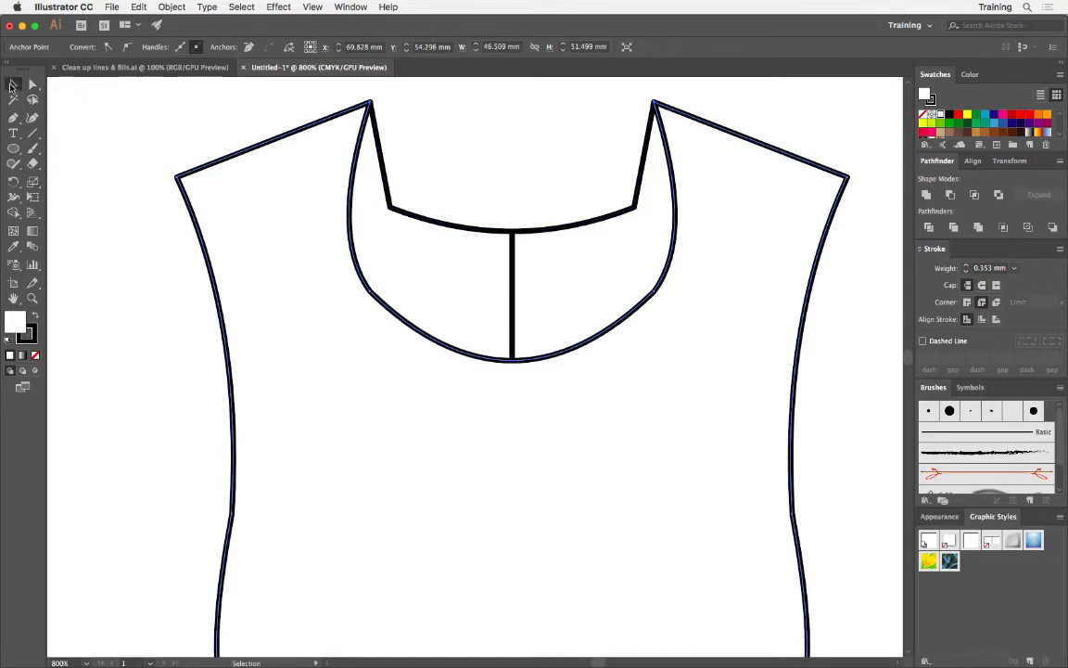
pyautogui.click(236, 166)
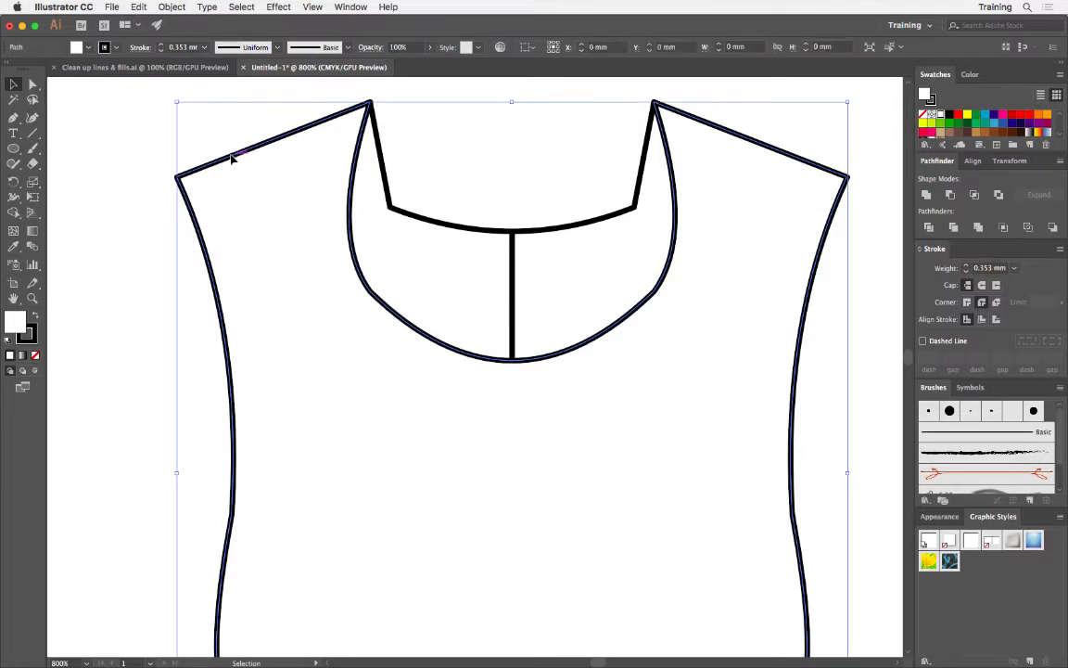
pyautogui.click(90, 48)
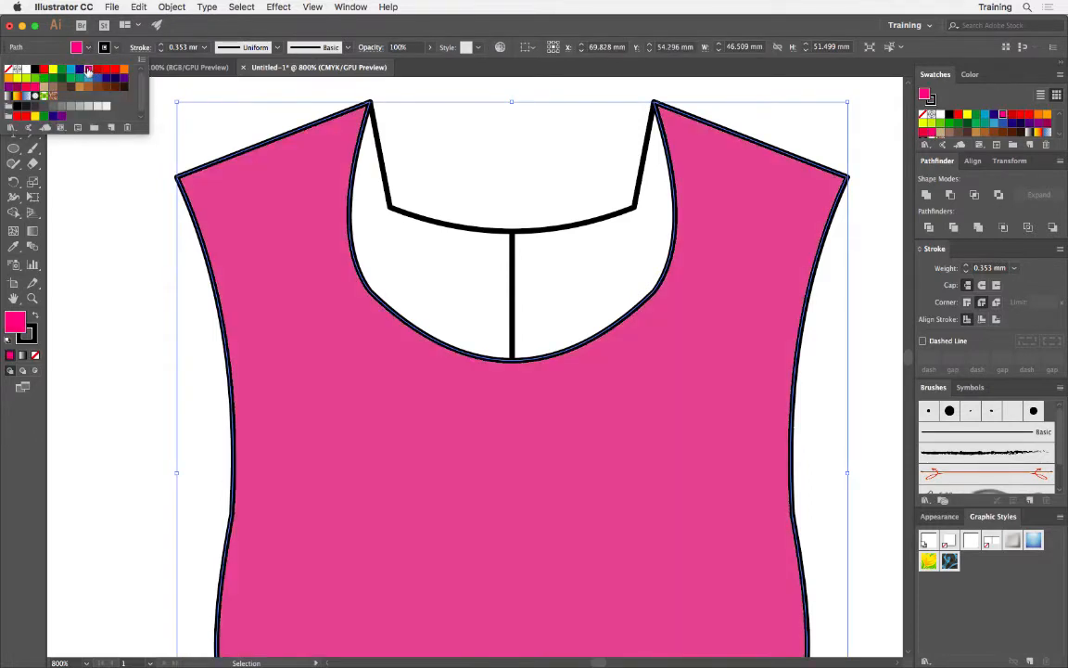
pyautogui.click(88, 70)
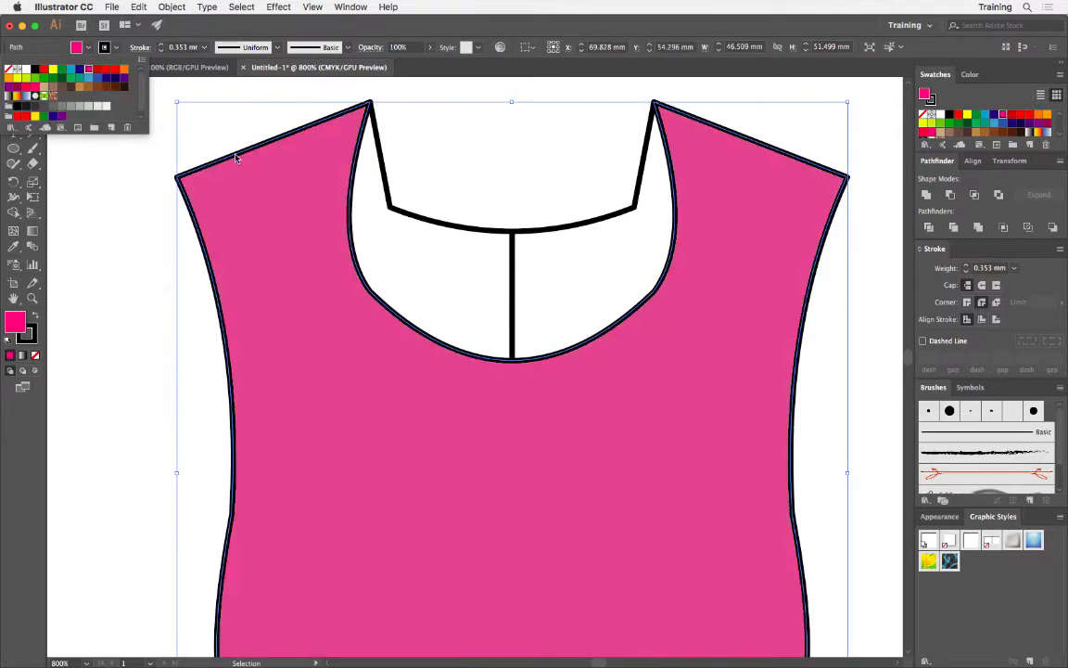
pyautogui.click(280, 96)
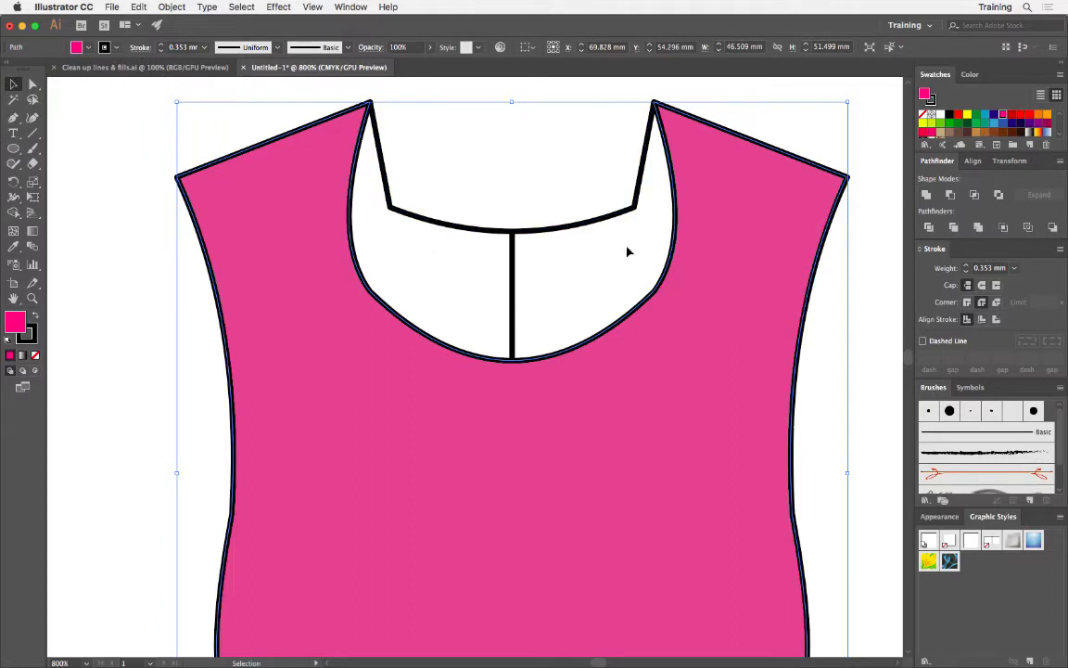
# - Try moving the back neckline path up and away from the garment body, and undo the move
pyautogui.click(585, 222)
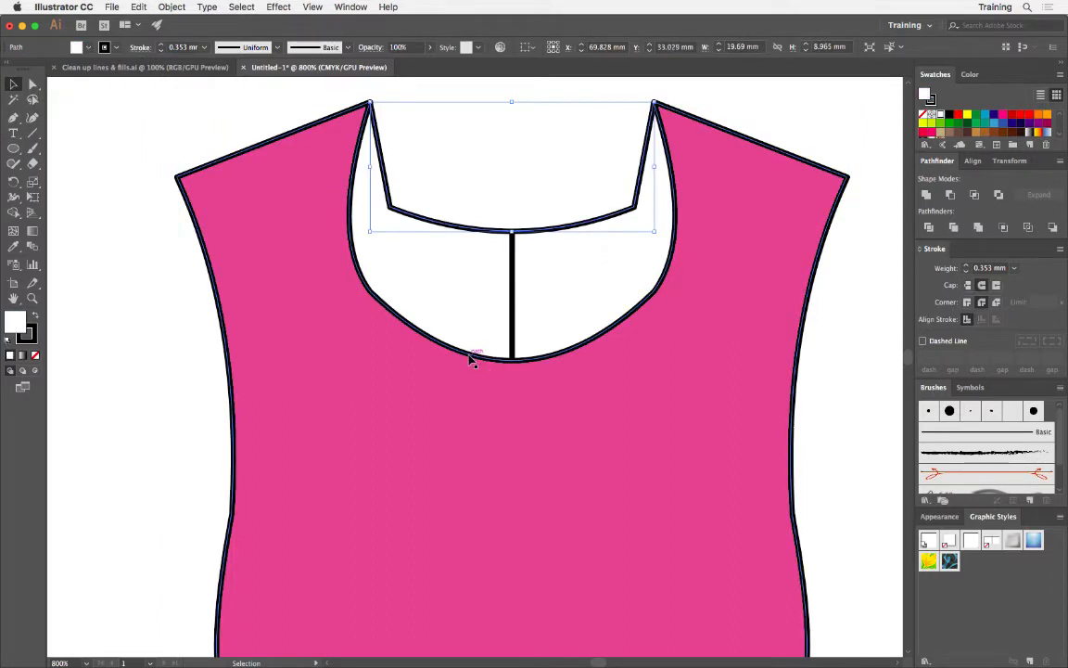
pyautogui.moveTo(443, 229); pyautogui.dragTo(469, 198)
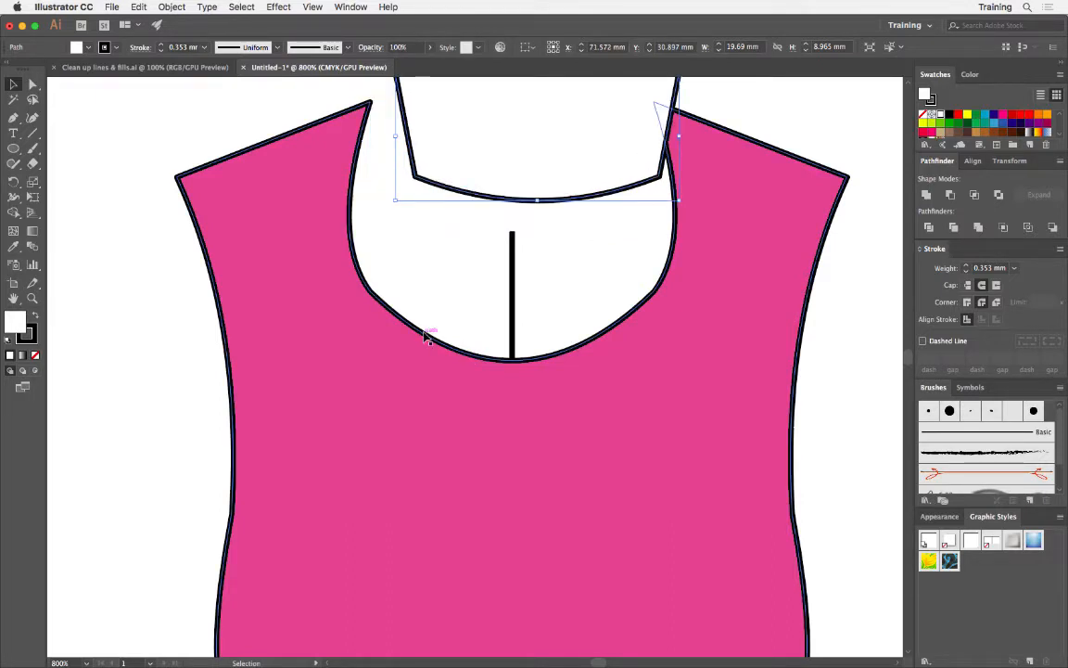
pyautogui.click(426, 337)
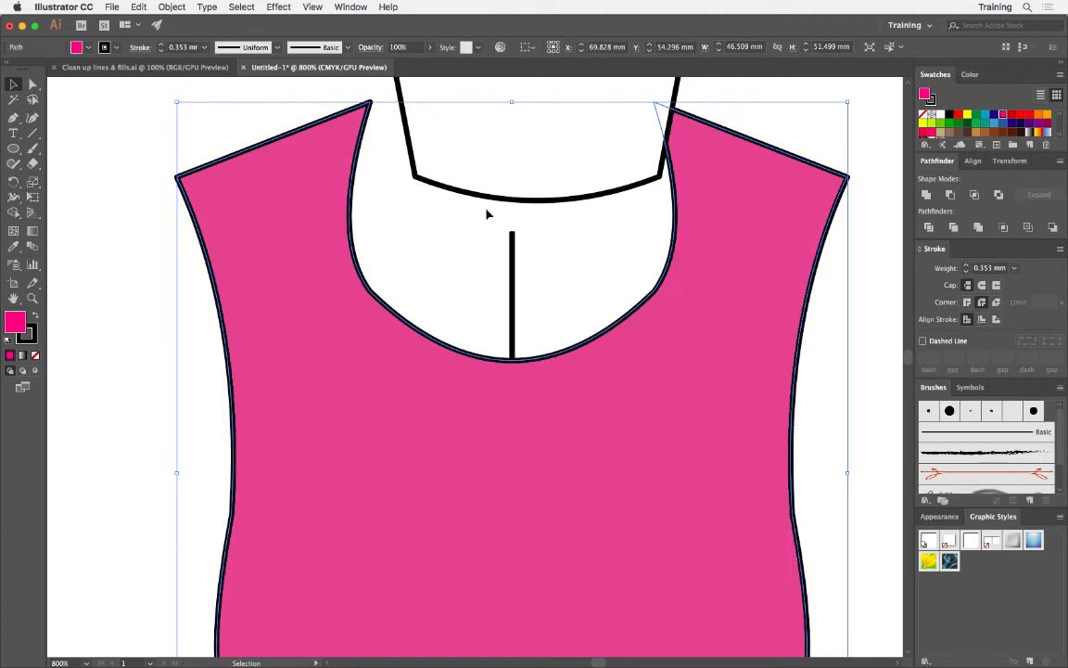
pyautogui.press('super+z')
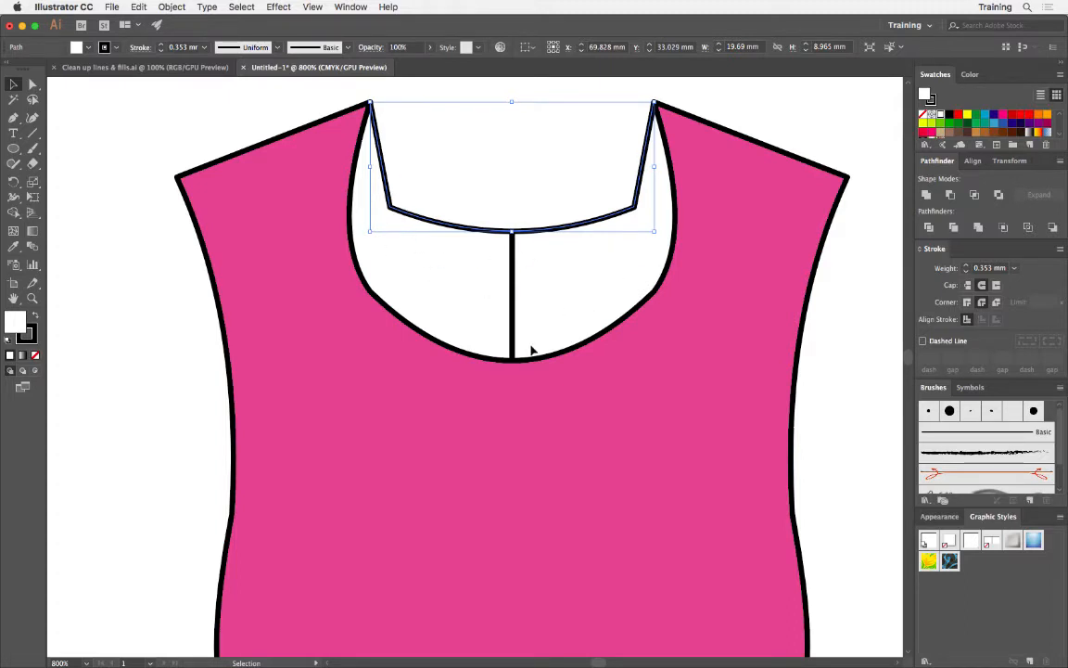
# - Undo the pink fill of the garment body and clear the selection
pyautogui.moveTo(473, 320); pyautogui.dragTo(431, 348)
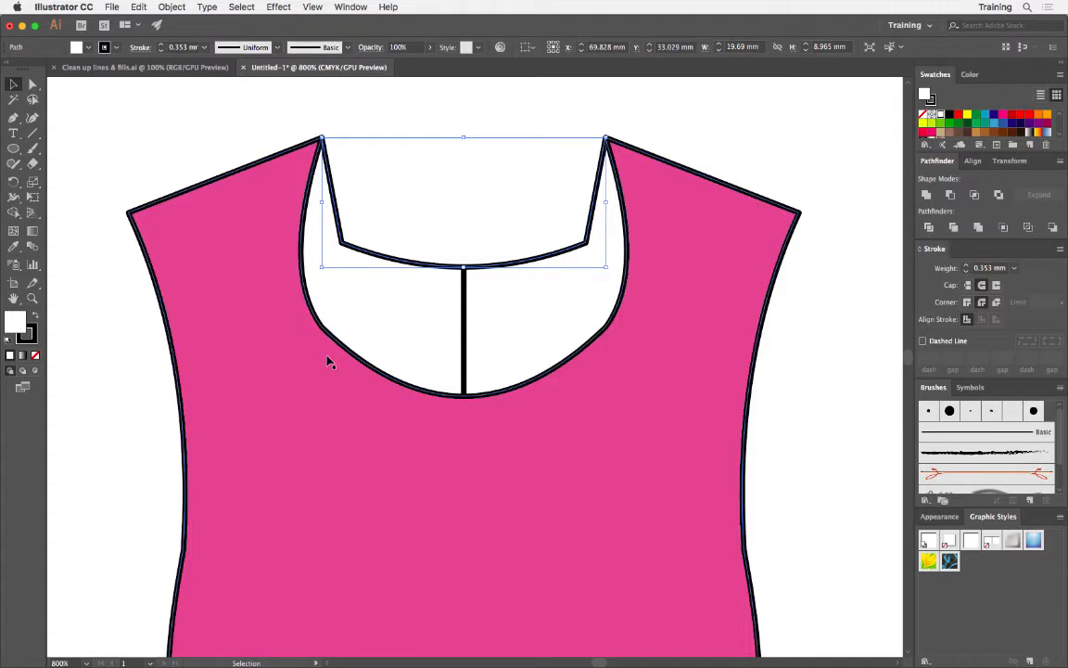
pyautogui.click(174, 153)
pyautogui.click(190, 262)
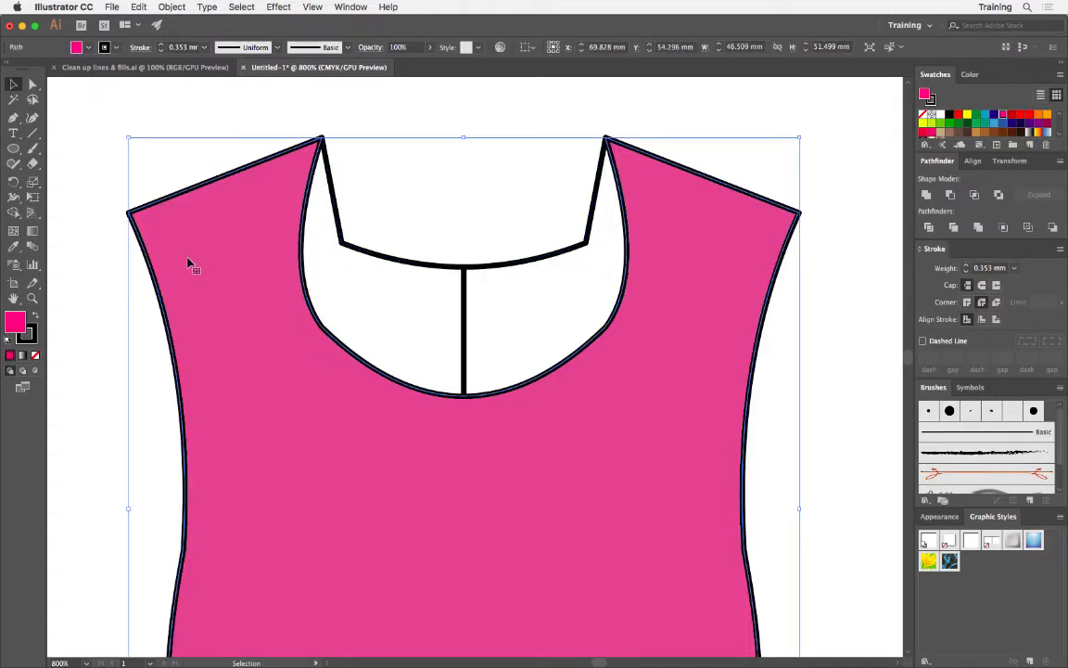
pyautogui.press('a')
pyautogui.press('super+z')
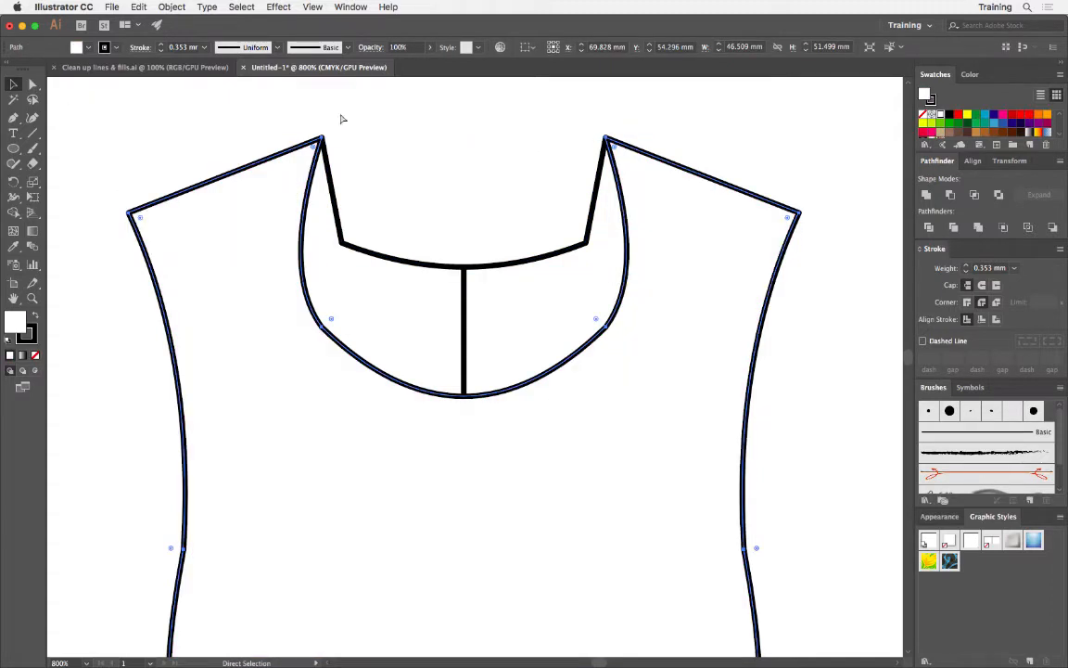
pyautogui.click(270, 118)
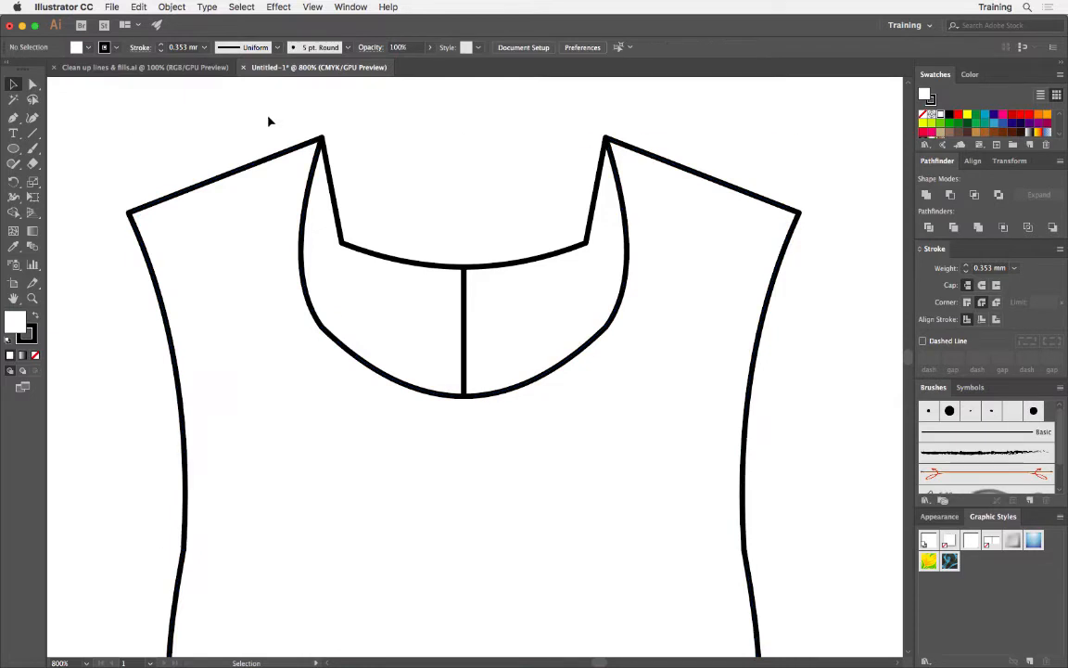
# - Try to reshape the front neckline at its left corner anchor with the upper direction handle, and undo the change
pyautogui.click(349, 351)
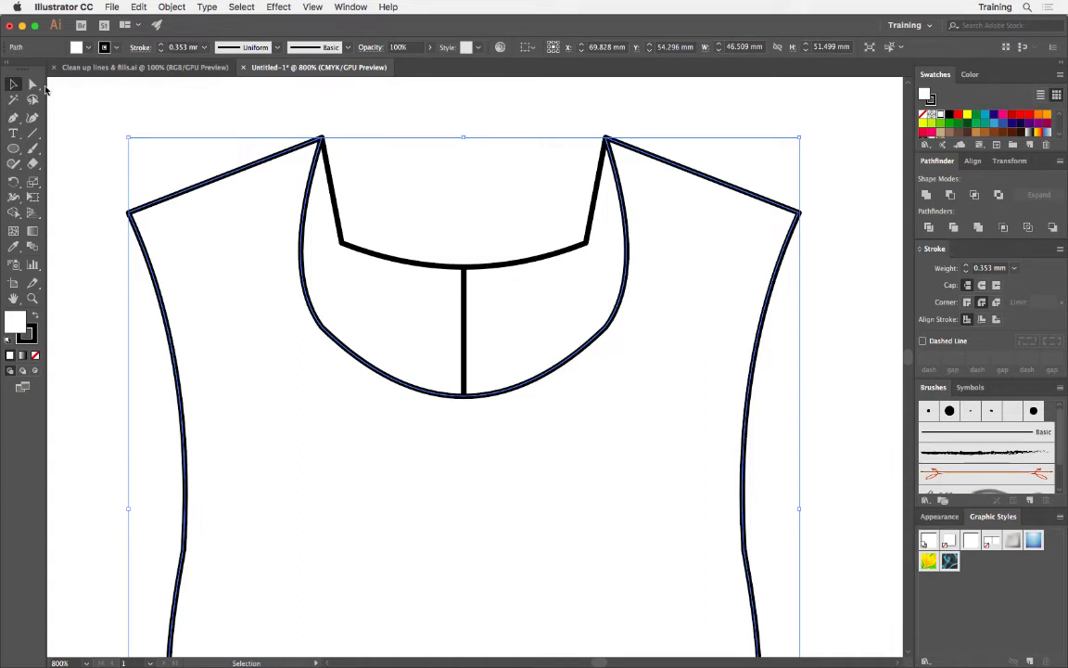
pyautogui.click(33, 85)
pyautogui.click(324, 329)
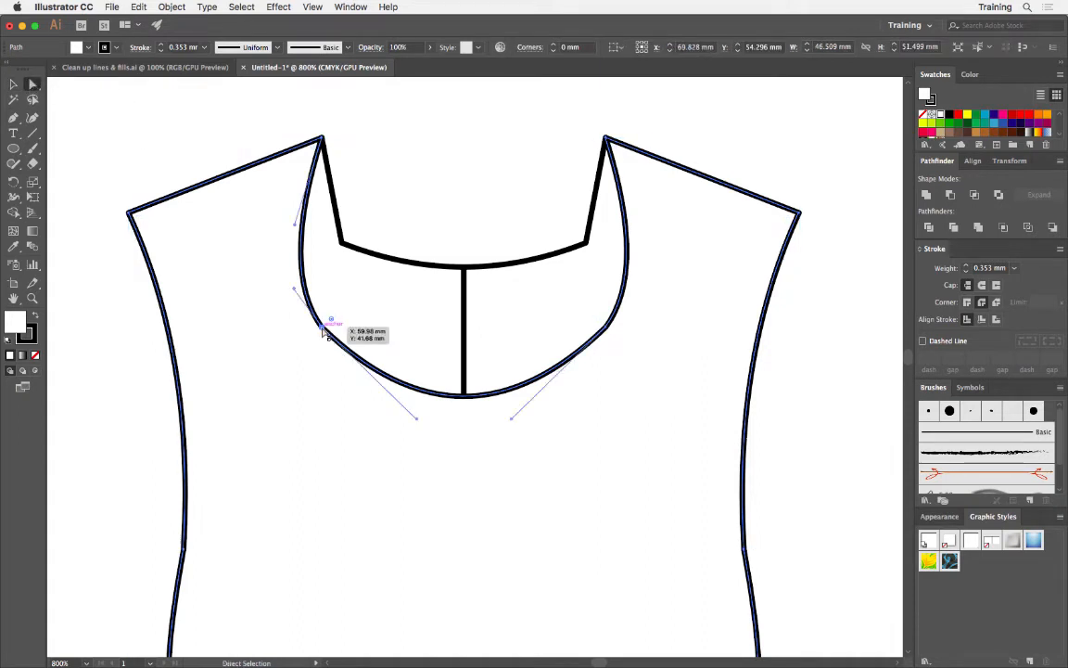
pyautogui.moveTo(293, 292); pyautogui.dragTo(283, 282)
pyautogui.press('super+z')
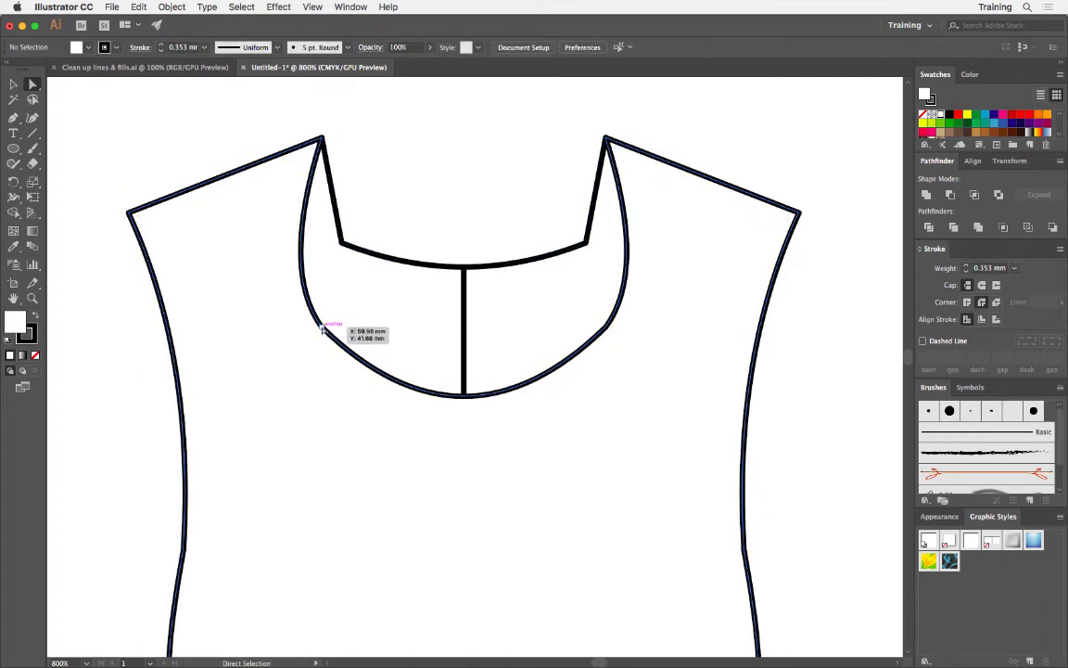
# - Smooth the front neckline's left corner by pulling that anchor's lower direction handle down and slightly inward, and clear the selection
pyautogui.click(324, 329)
pyautogui.moveTo(415, 423); pyautogui.dragTo(404, 436)
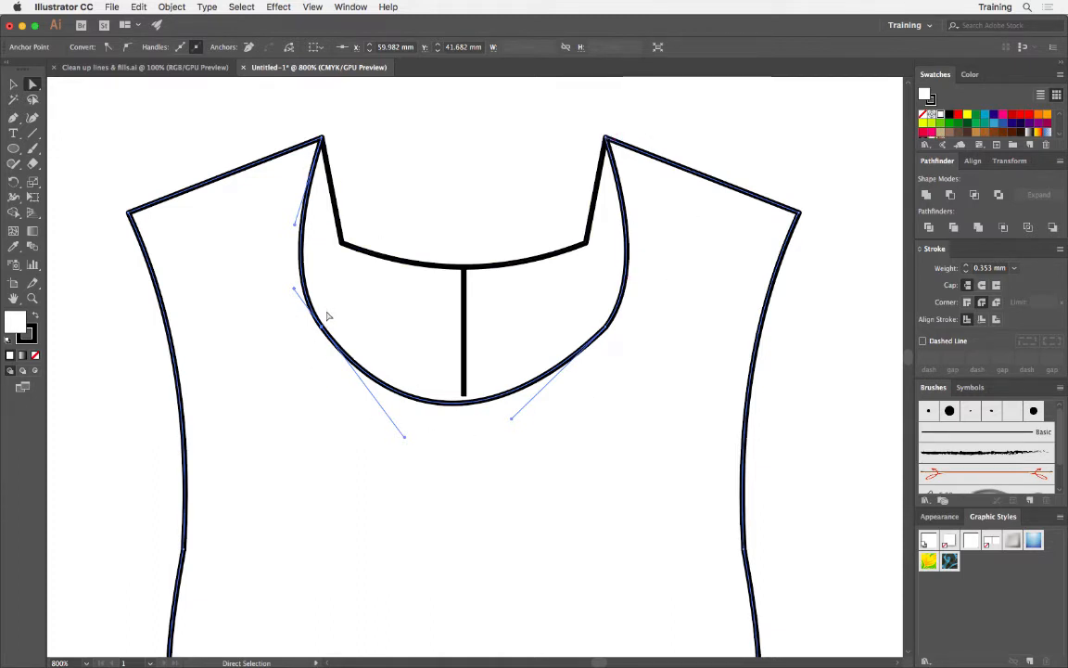
pyautogui.click(322, 141)
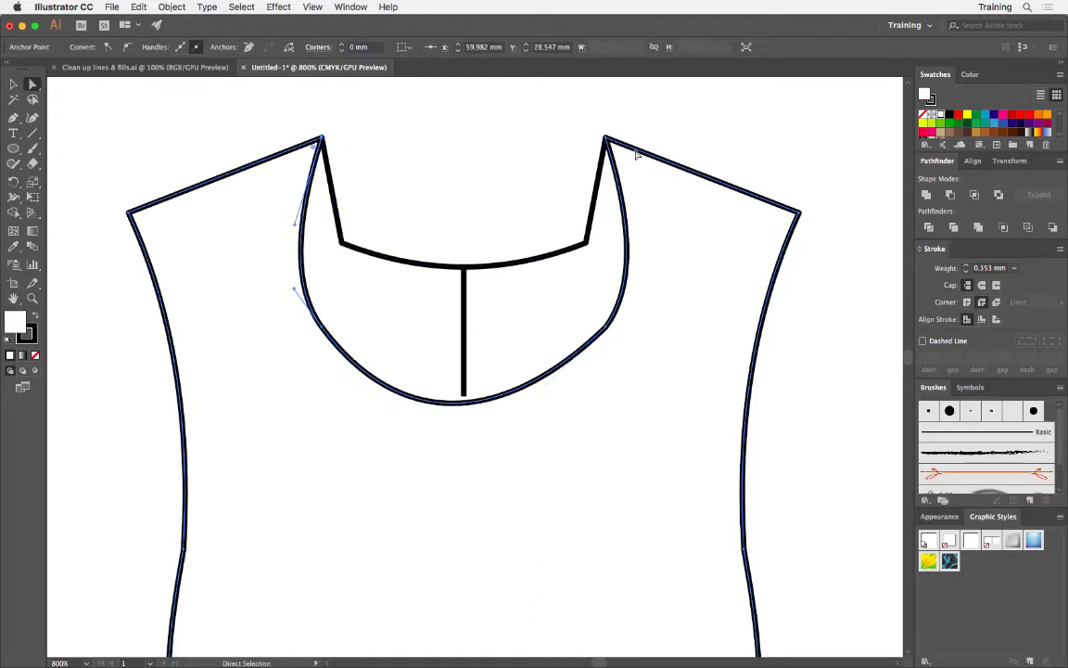
pyautogui.click(605, 140)
pyautogui.click(14, 85)
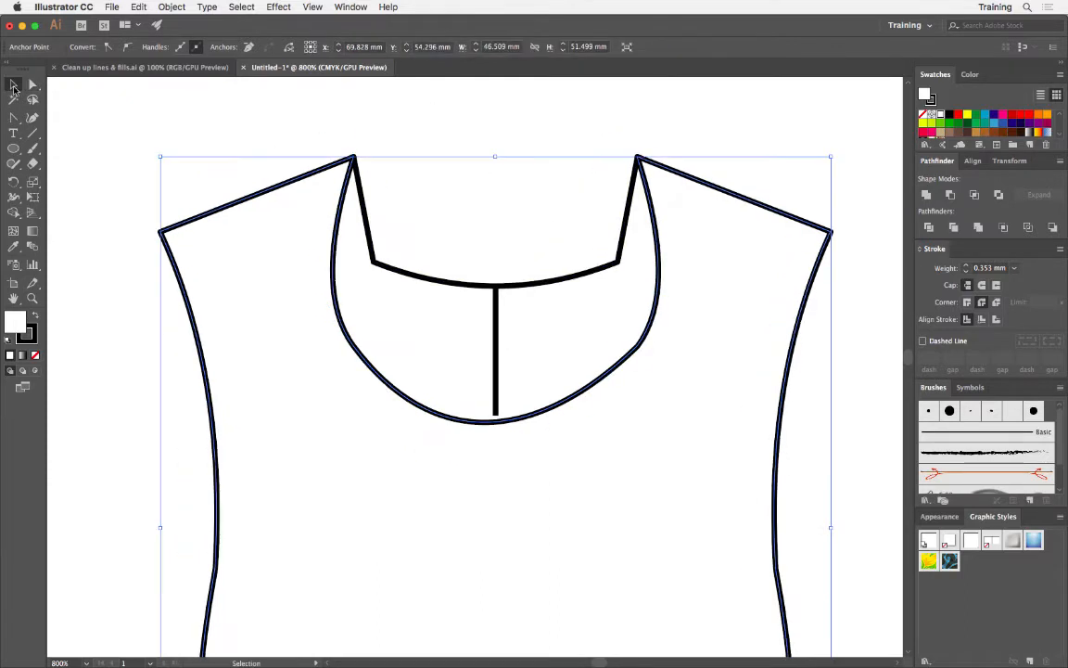
pyautogui.click(159, 106)
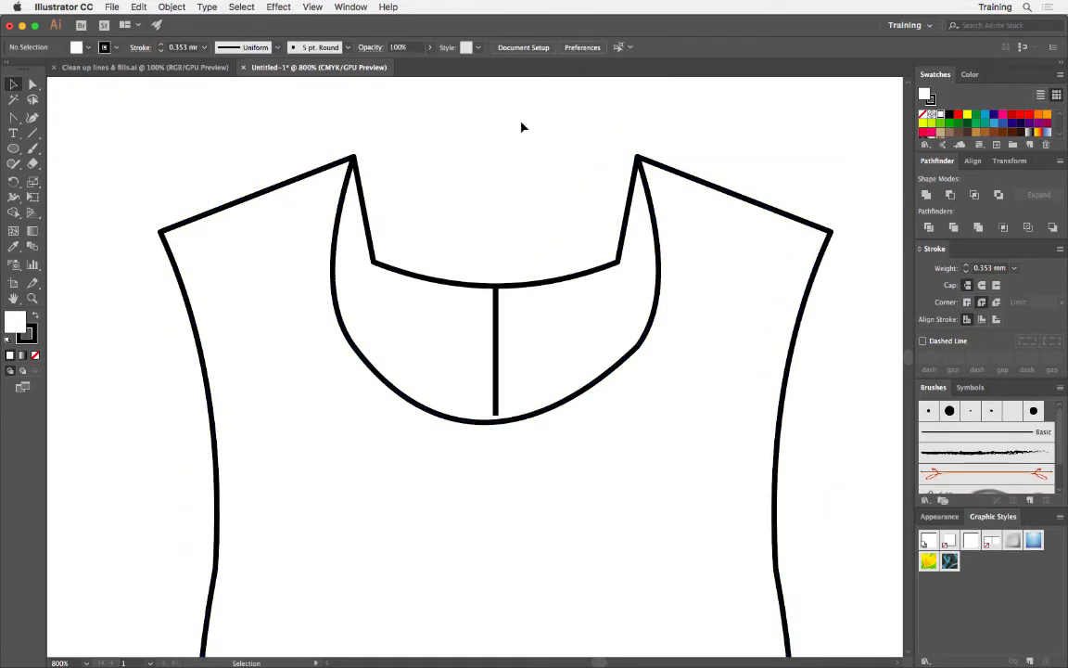
# - Undo the smoothing of the front neckline's left corner and clear the selection
pyautogui.click(378, 379)
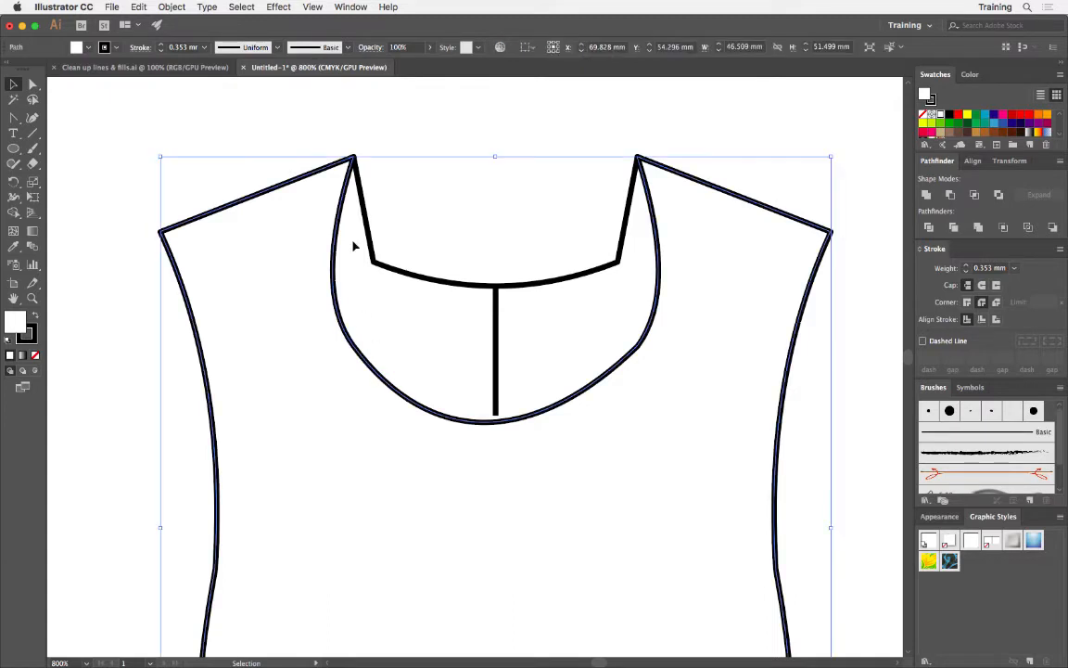
pyautogui.click(565, 121)
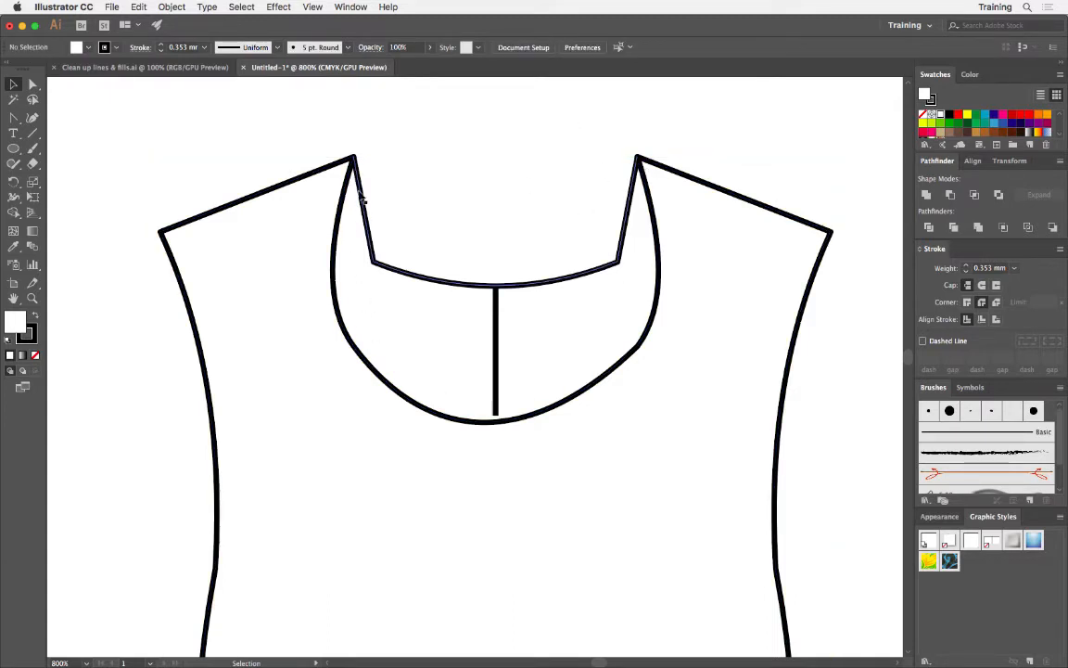
pyautogui.doubleClick(297, 183)
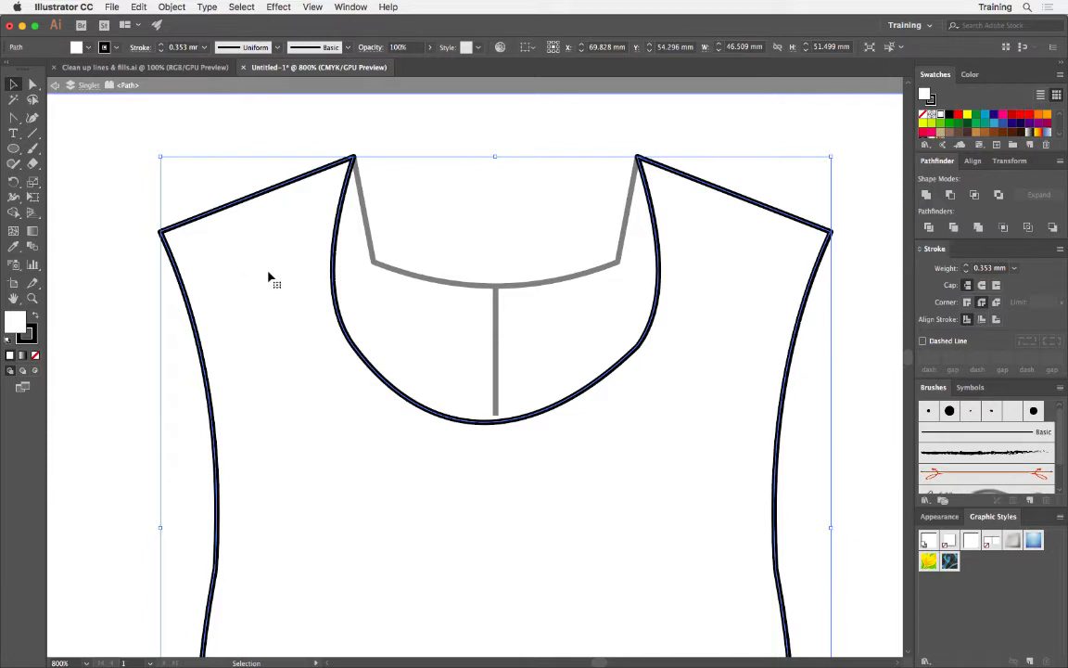
pyautogui.press('a')
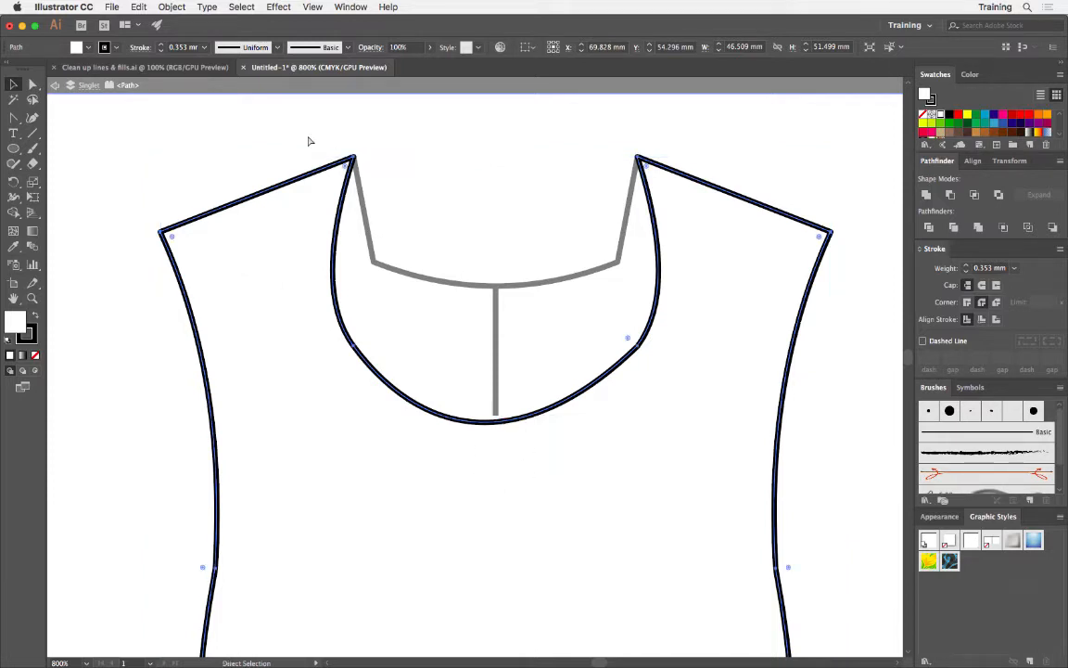
pyautogui.press('Escape')
pyautogui.press('v')
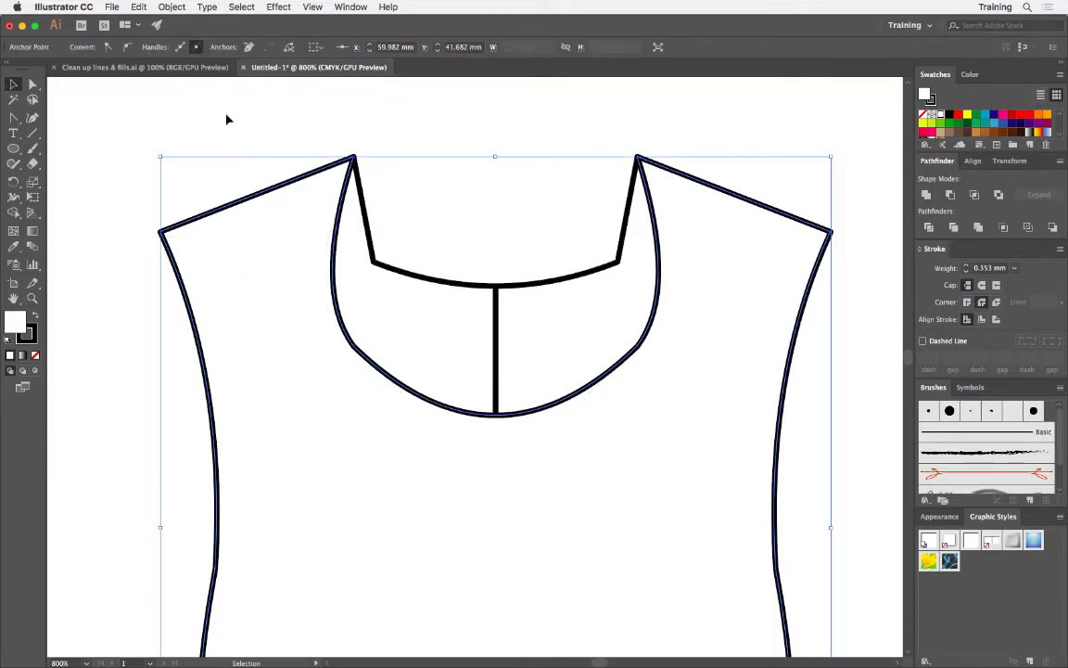
pyautogui.click(227, 119)
# - Isolate the garment body path and cut it with Scissors at the left and right neck point anchors
pyautogui.doubleClick(276, 192)
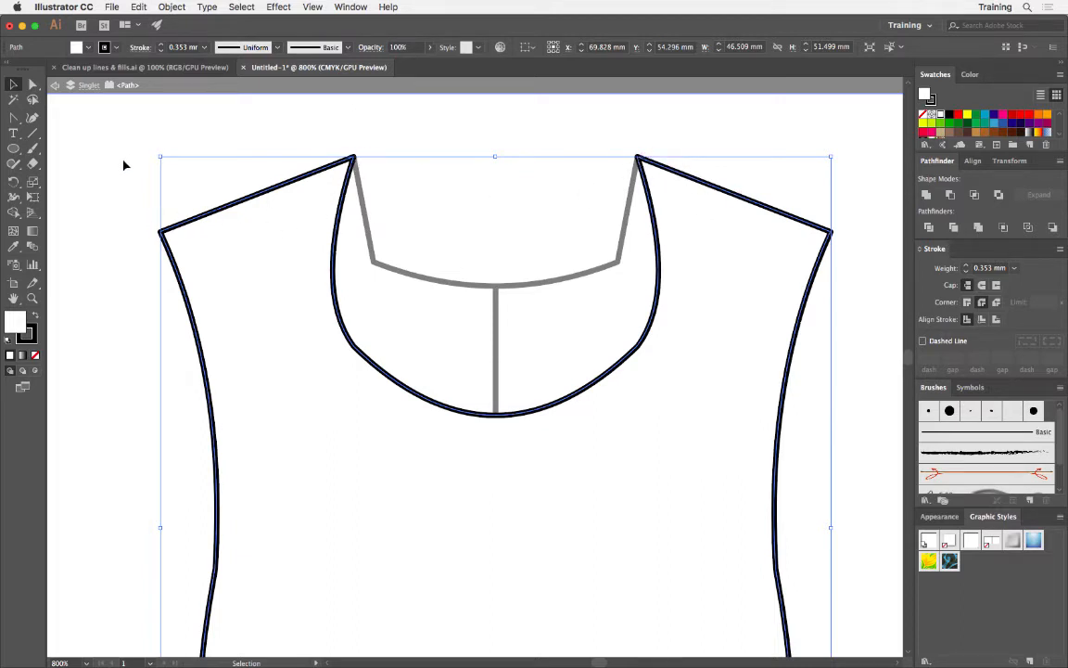
pyautogui.click(35, 164)
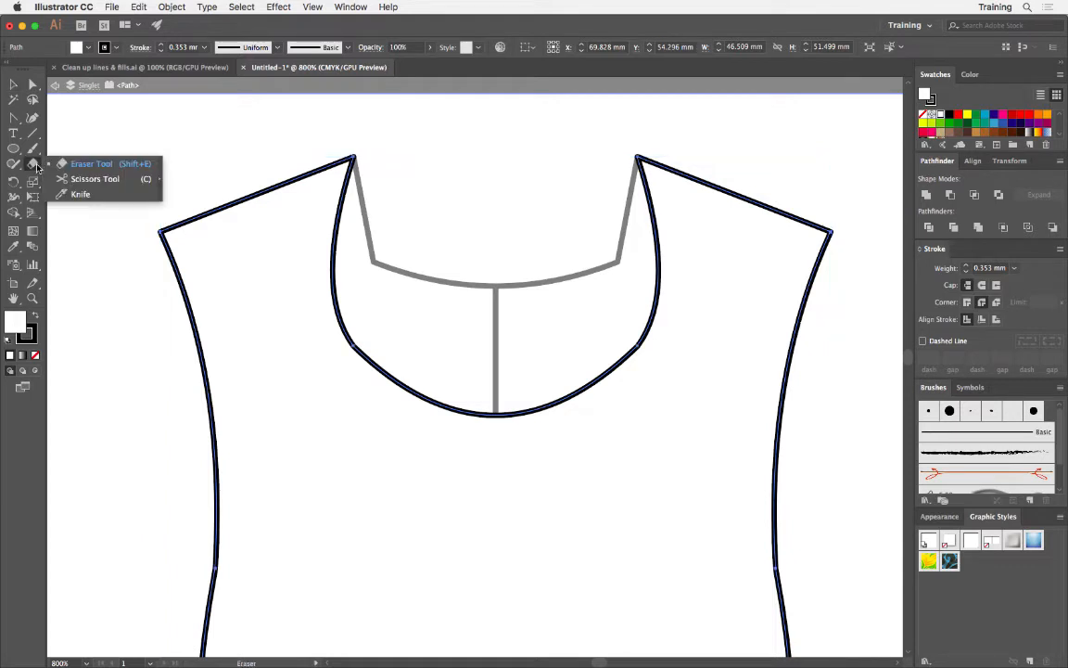
pyautogui.click(108, 179)
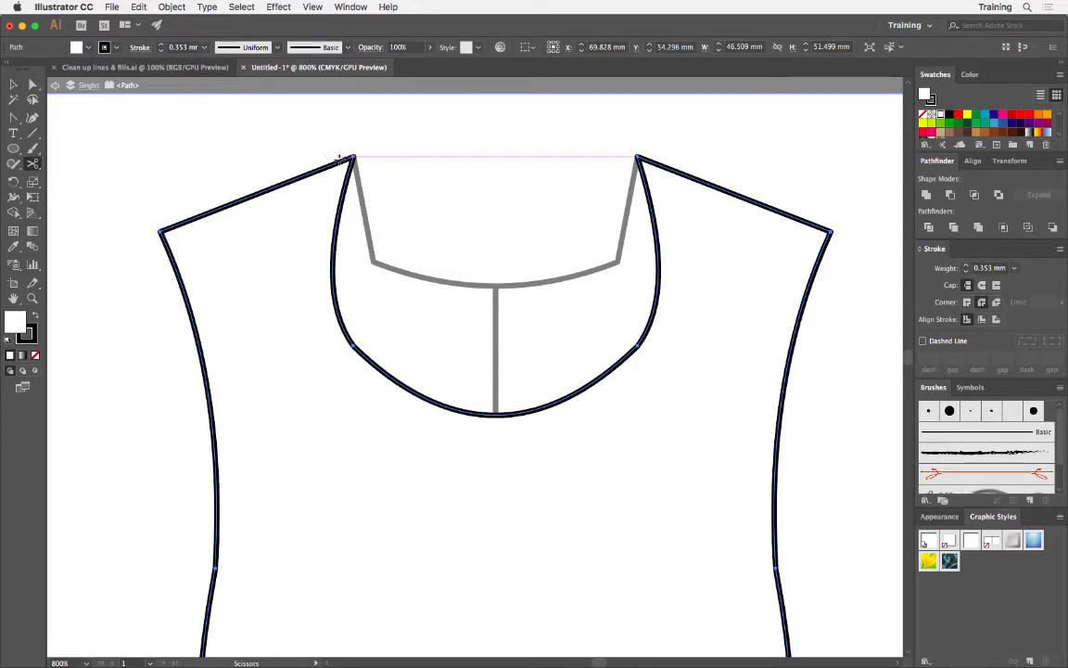
pyautogui.scroll(3, 353, 164)
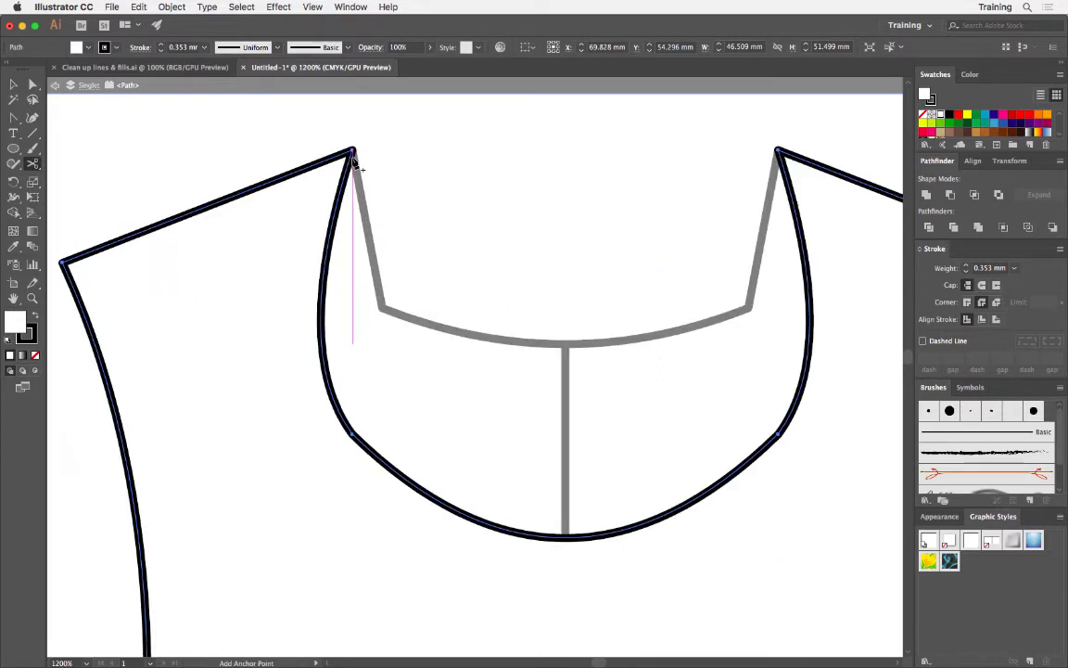
pyautogui.moveTo(339, 152); pyautogui.dragTo(400, 262)
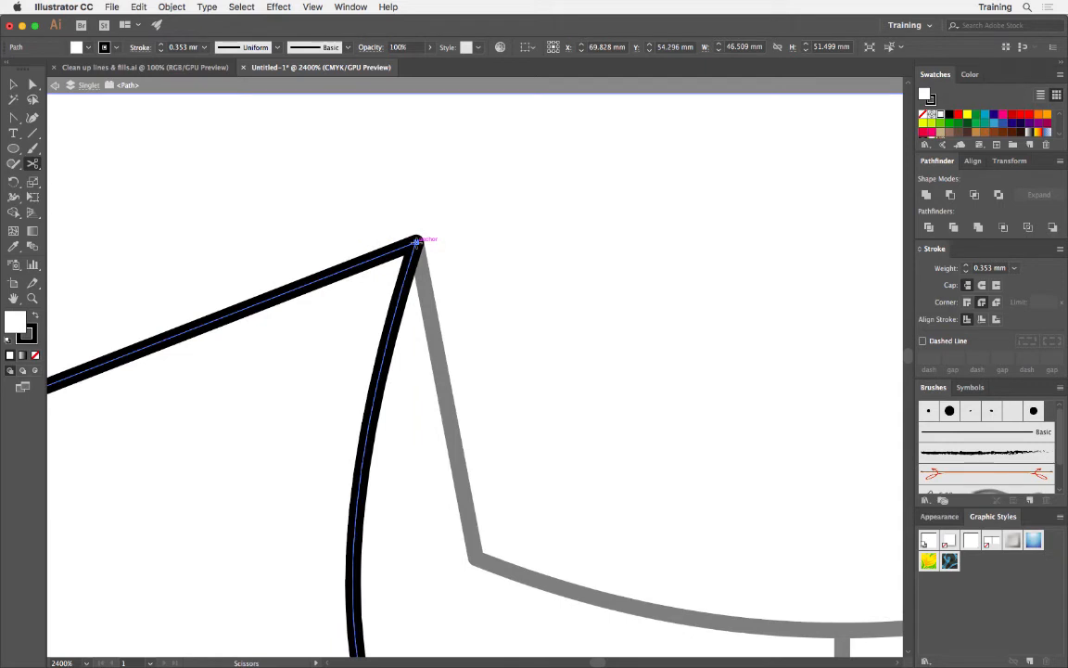
pyautogui.click(416, 242)
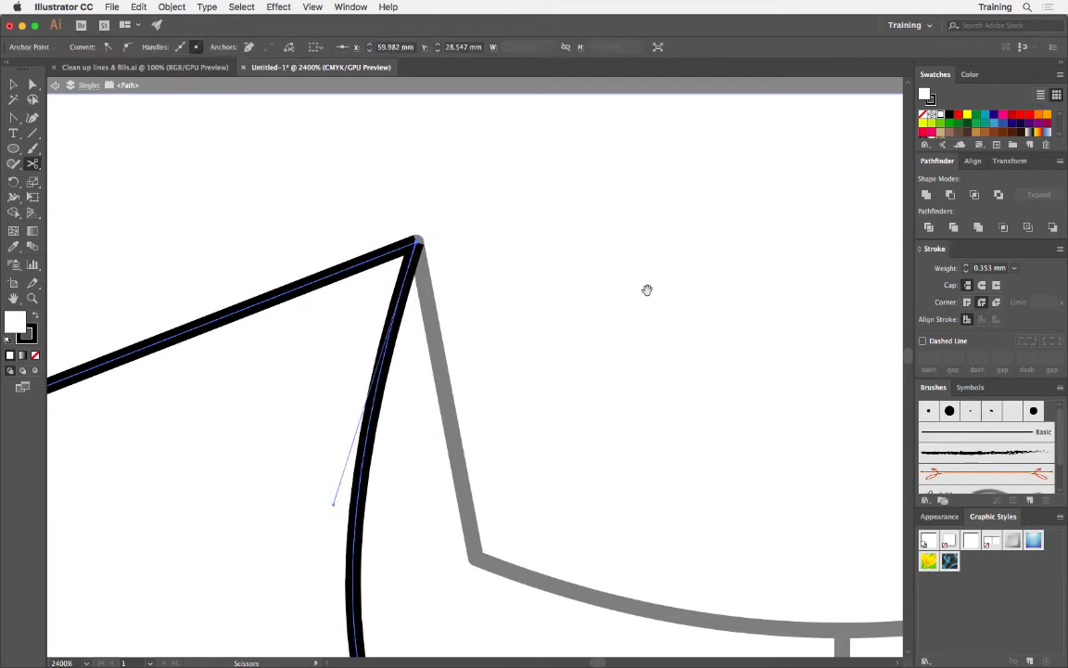
pyautogui.moveTo(690, 290); pyautogui.dragTo(311, 335)
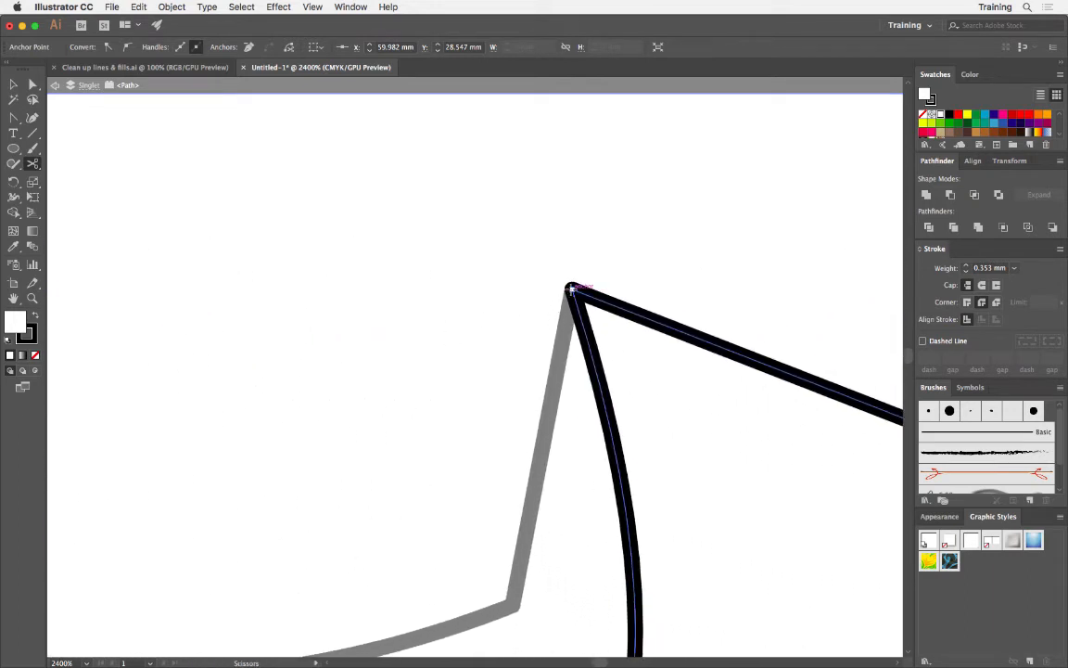
pyautogui.click(571, 288)
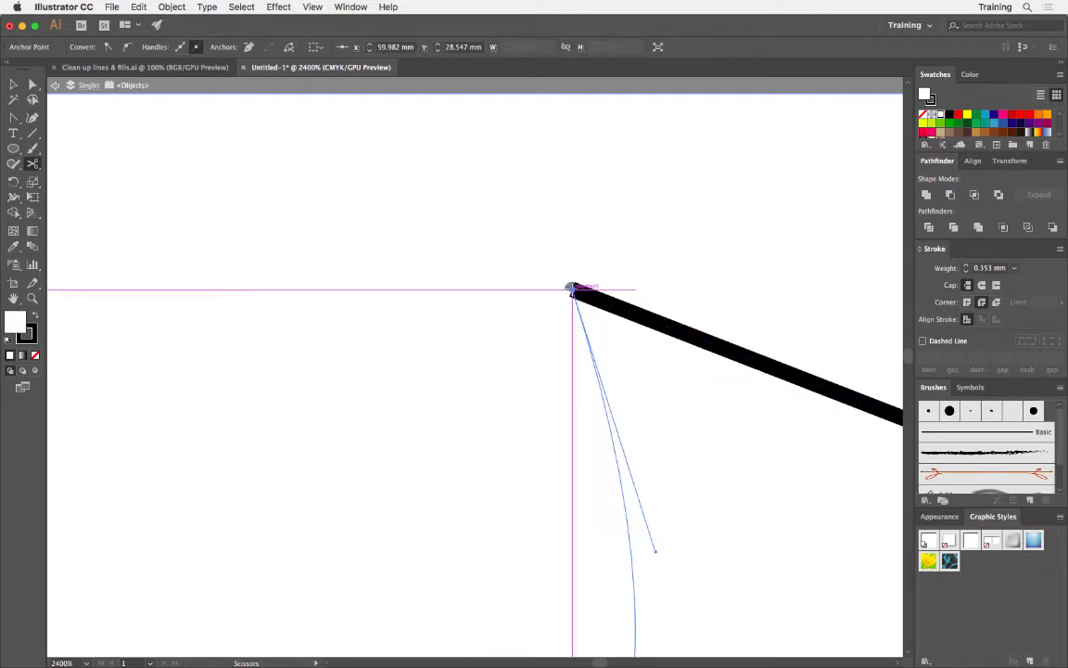
# - Set the fill of the open garment body path to None
pyautogui.press('super+minus')
pyautogui.press('super+minus')
pyautogui.press('super+minus')
pyautogui.press('super+minus')
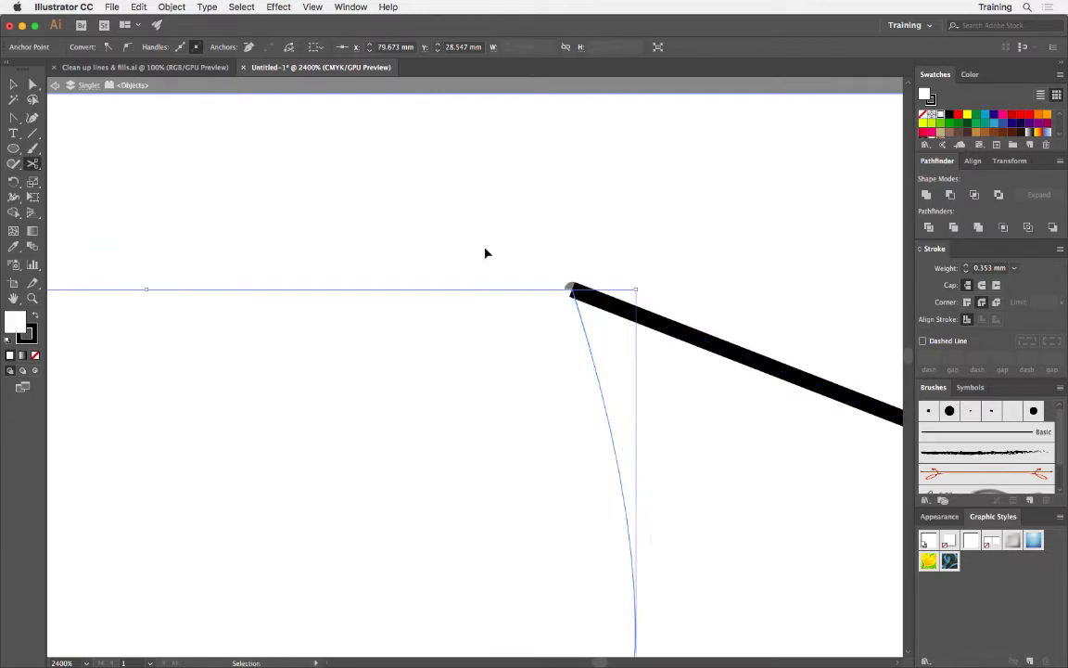
pyautogui.click(13, 84)
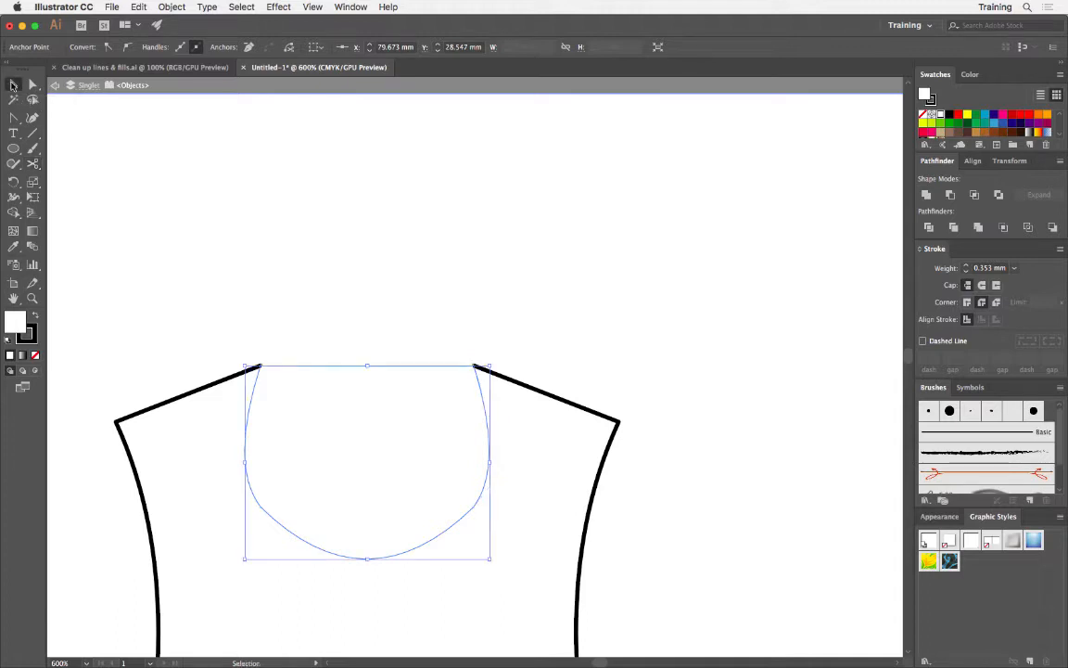
pyautogui.click(388, 560)
pyautogui.press('Delete')
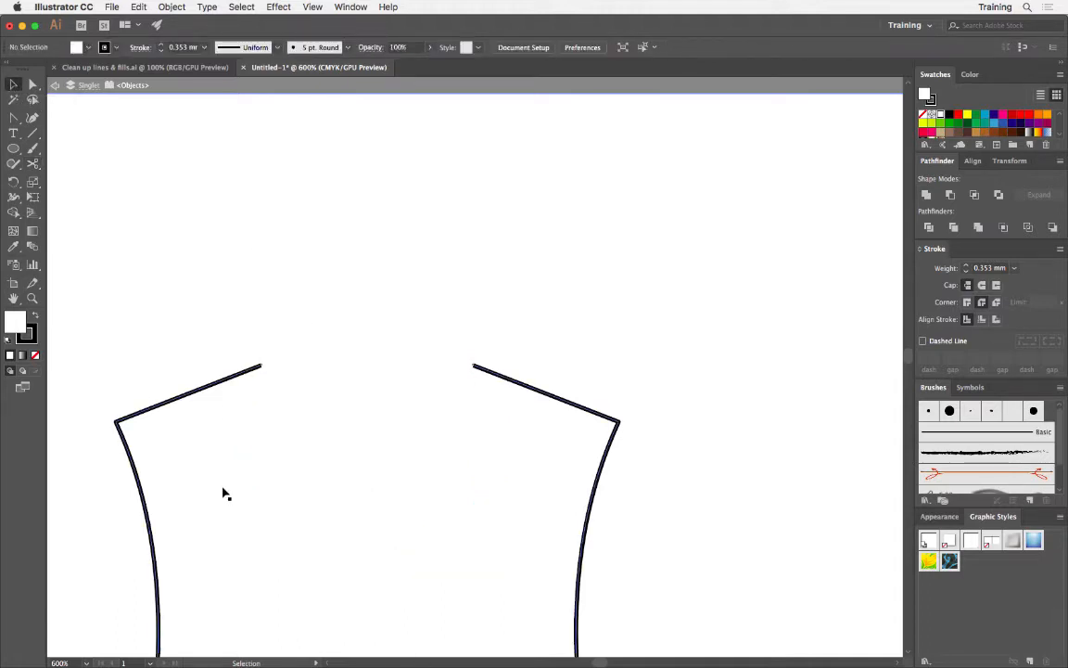
pyautogui.click(188, 397)
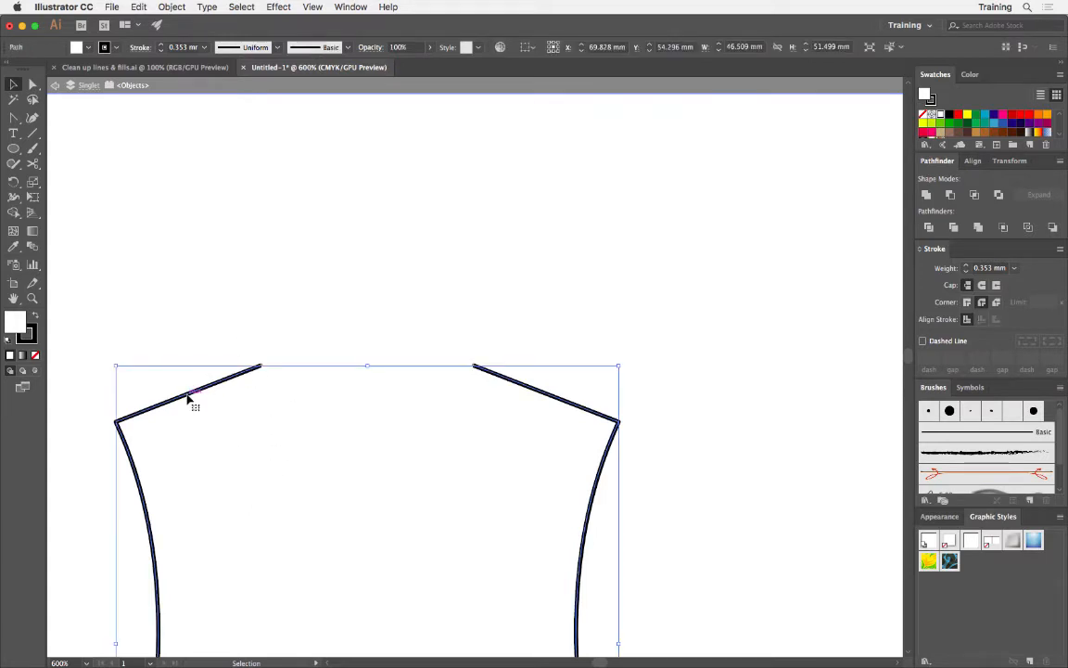
pyautogui.click(84, 47)
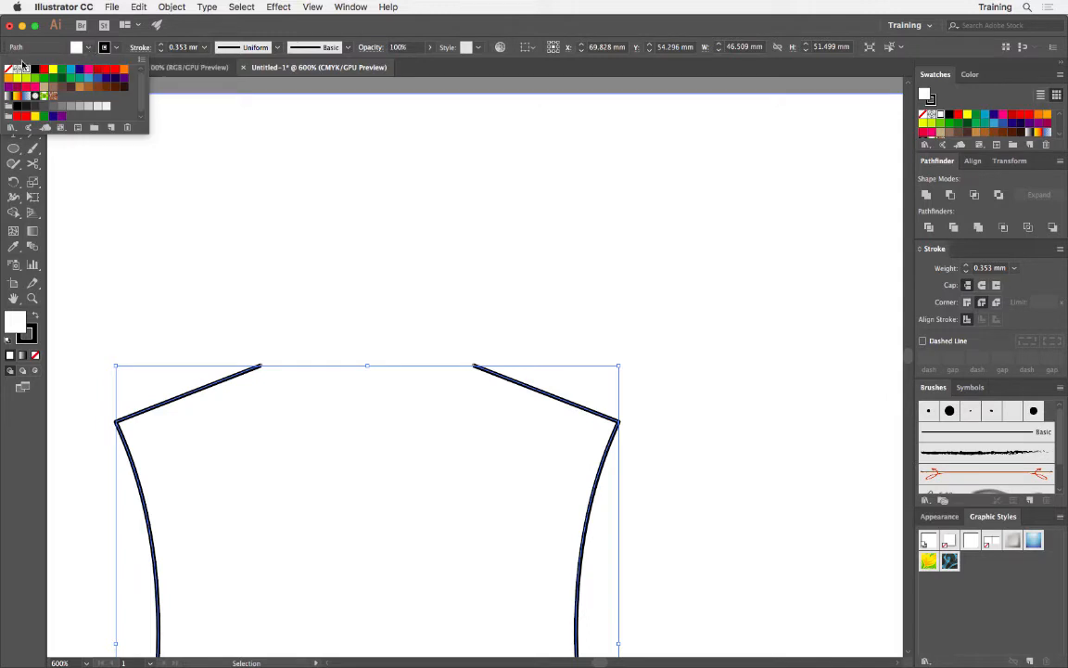
pyautogui.click(10, 69)
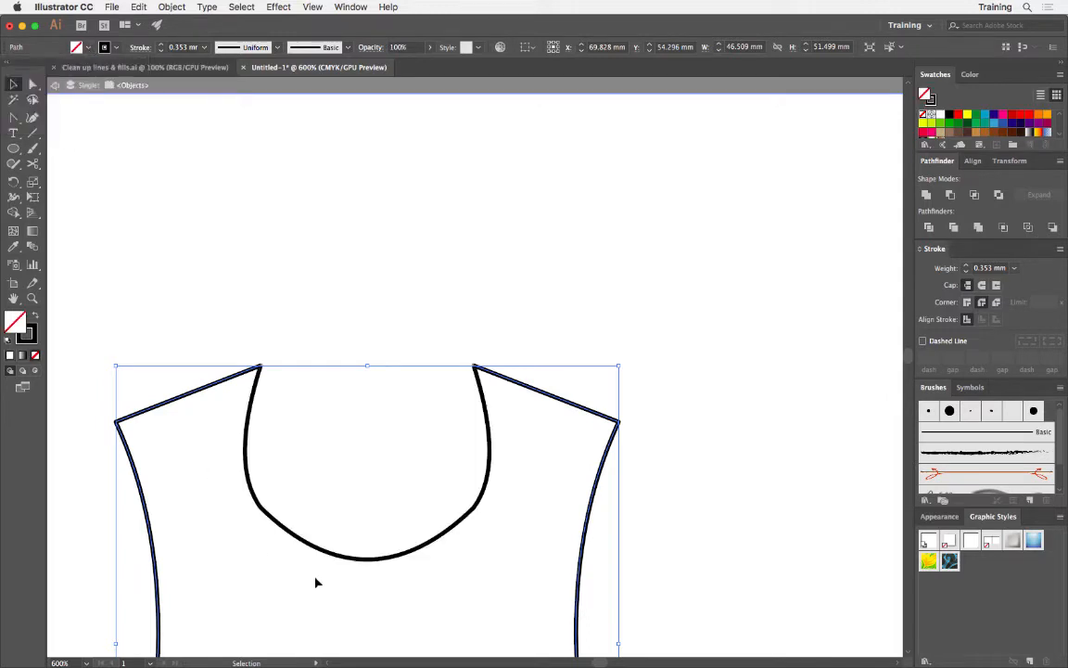
# - Set the fill of the separated front neckline path to None and clear the selection
pyautogui.click(315, 549)
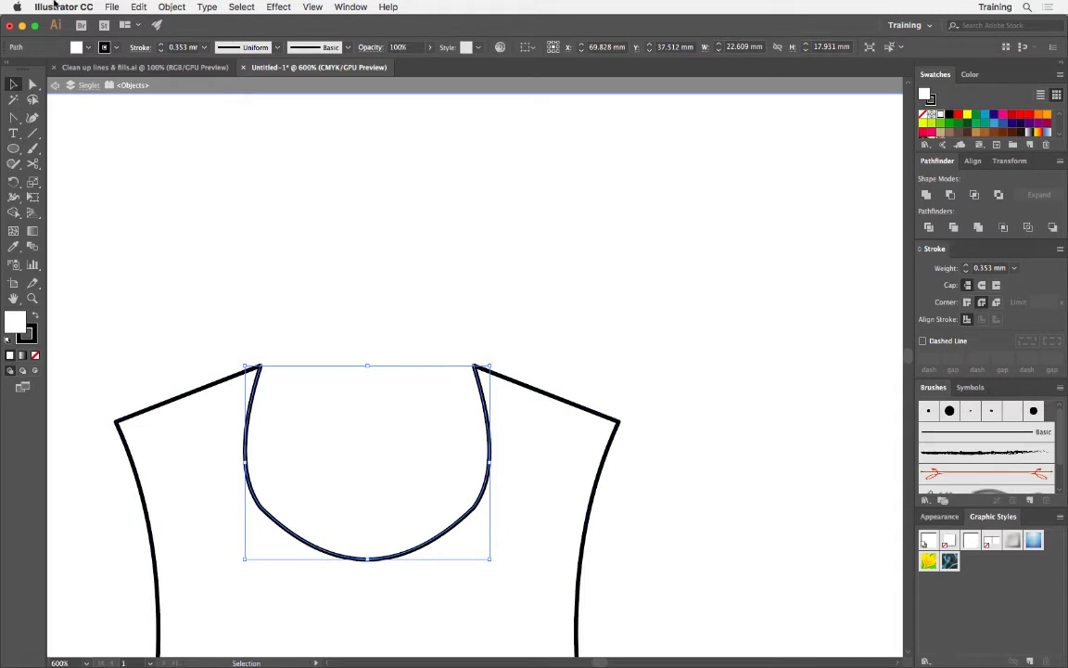
pyautogui.click(89, 47)
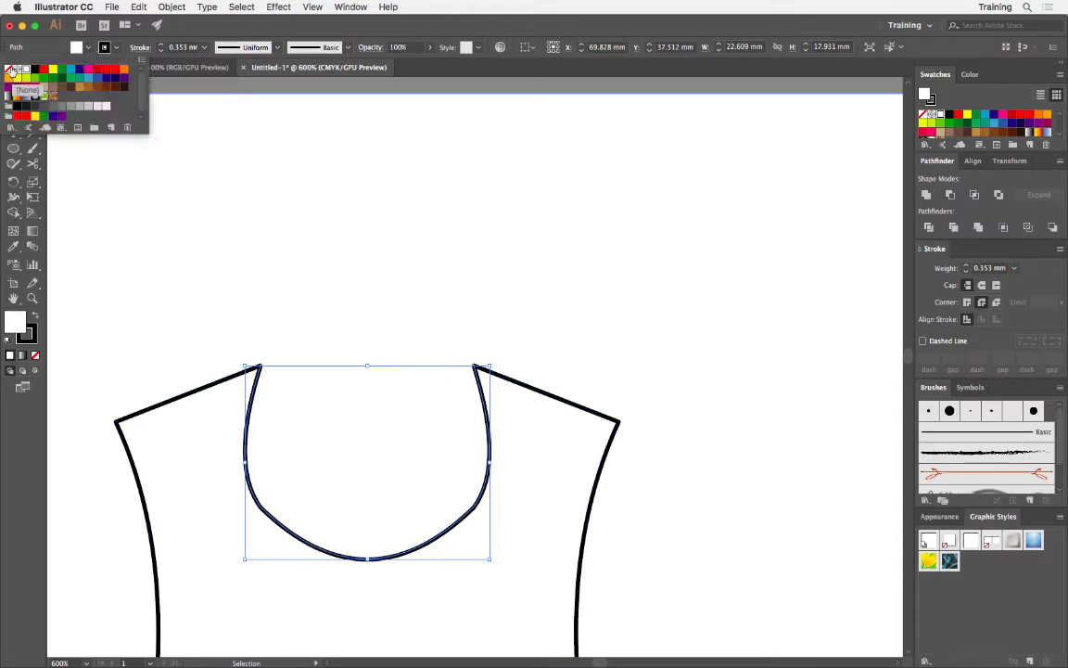
pyautogui.click(9, 69)
pyautogui.click(377, 282)
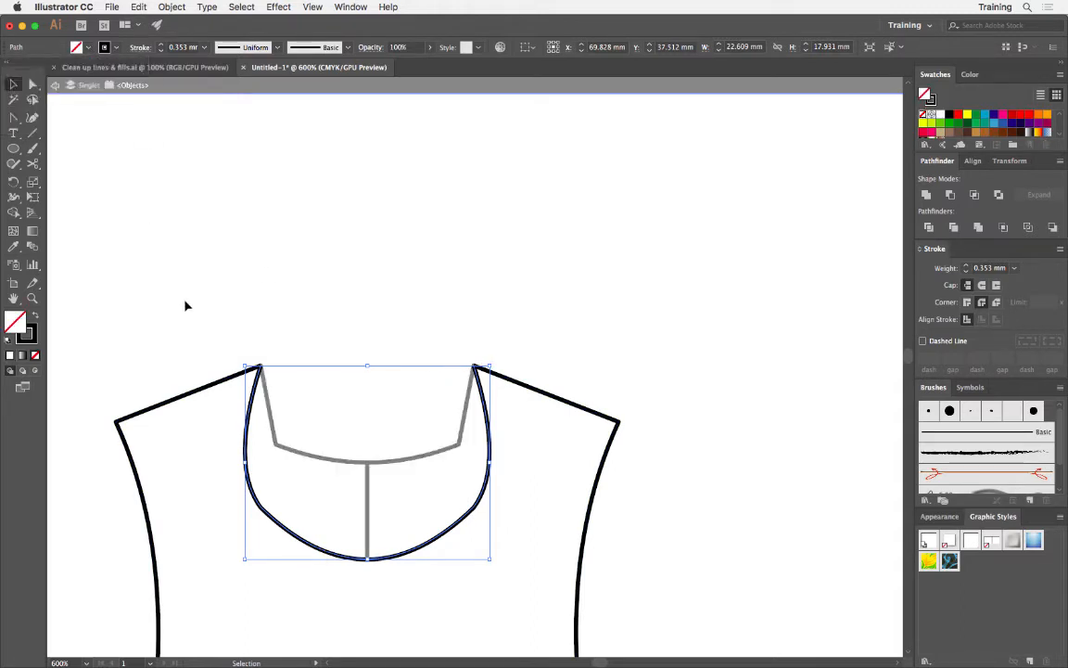
pyautogui.moveTo(179, 300); pyautogui.dragTo(252, 201)
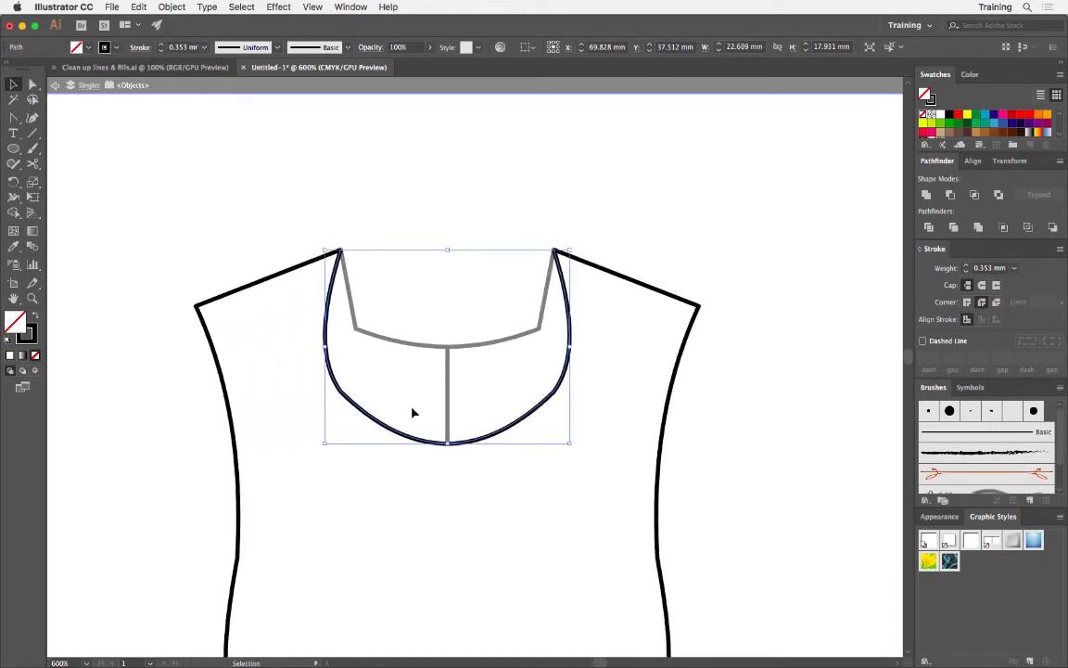
pyautogui.click(236, 224)
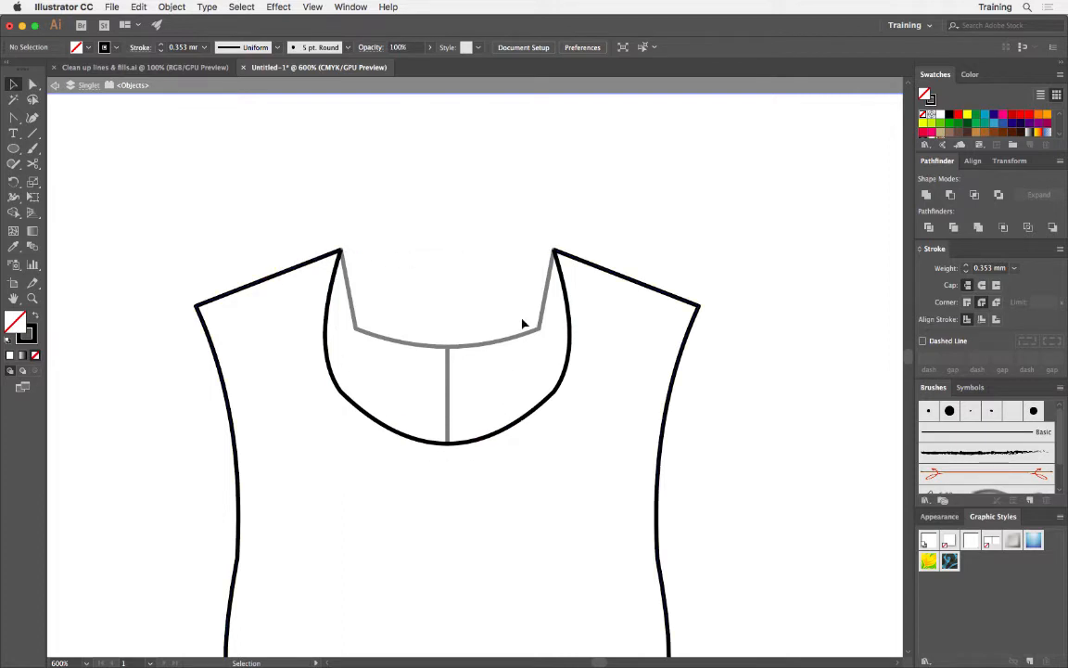
# - Isolate the garment body path and close it with a straight Pen tool segment from the left to the right neck point
pyautogui.click(257, 288)
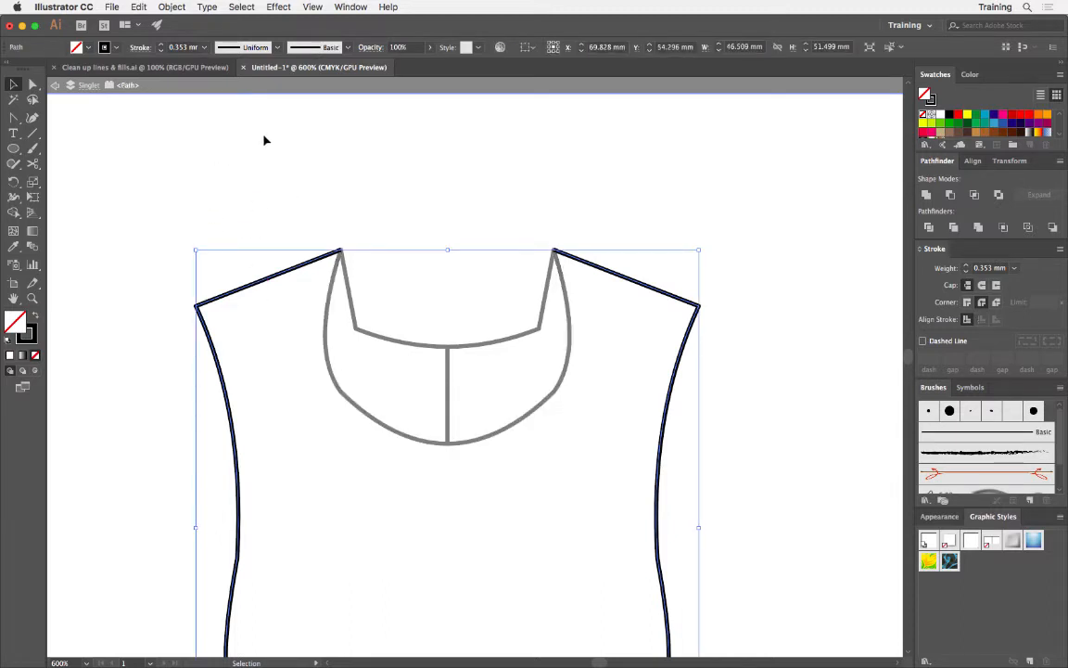
pyautogui.click(412, 150)
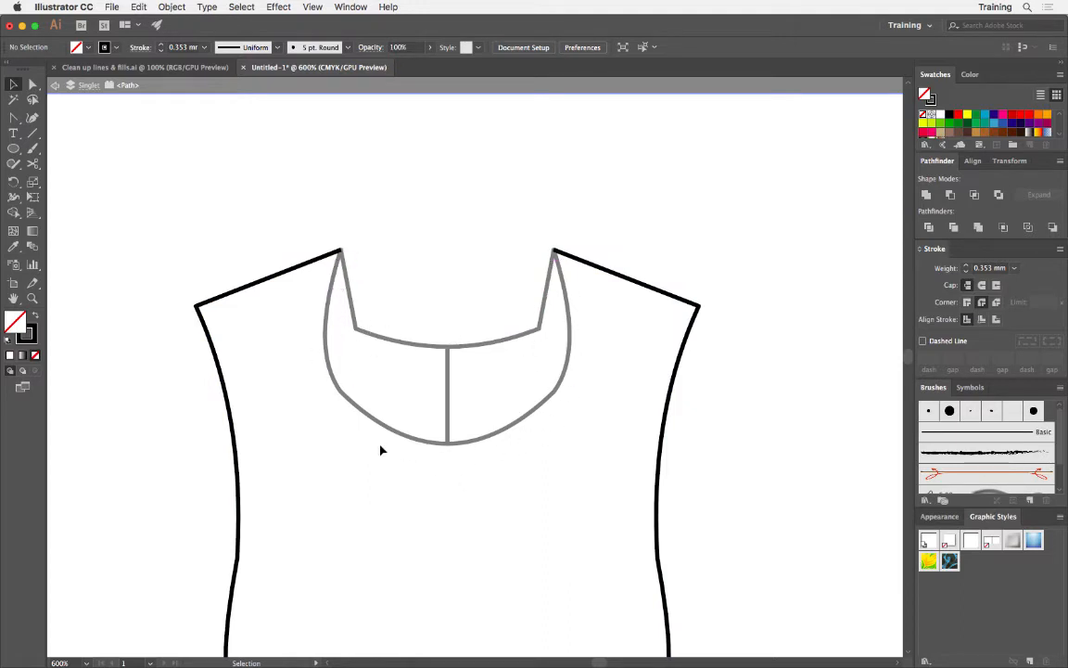
pyautogui.click(236, 295)
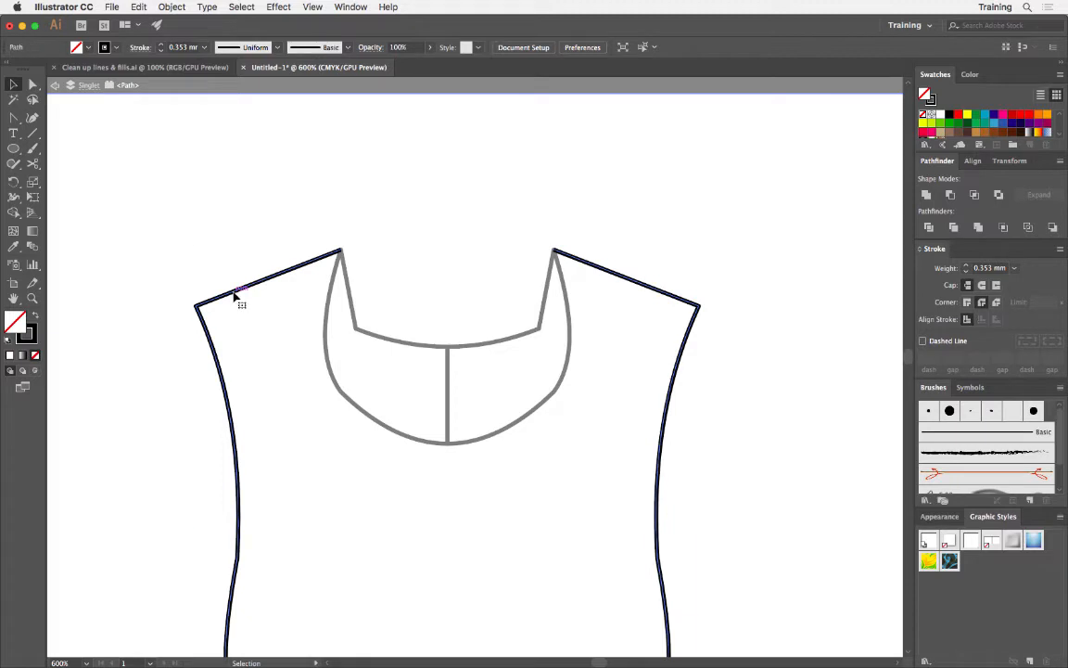
pyautogui.moveTo(13, 117); pyautogui.dragTo(55, 119)
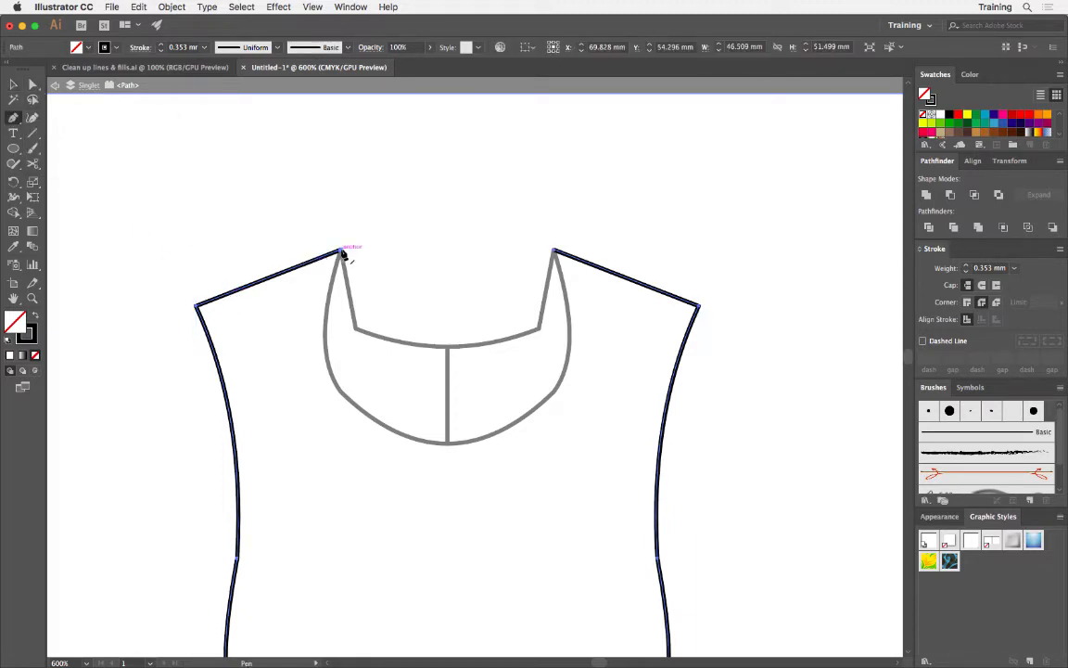
pyautogui.click(342, 251)
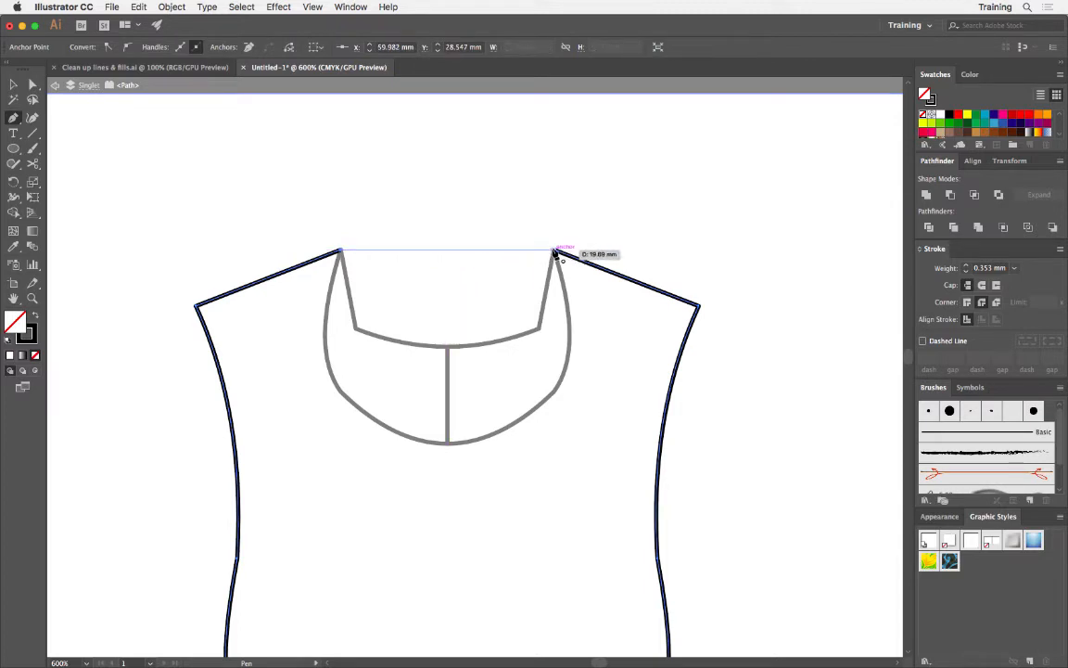
pyautogui.click(555, 251)
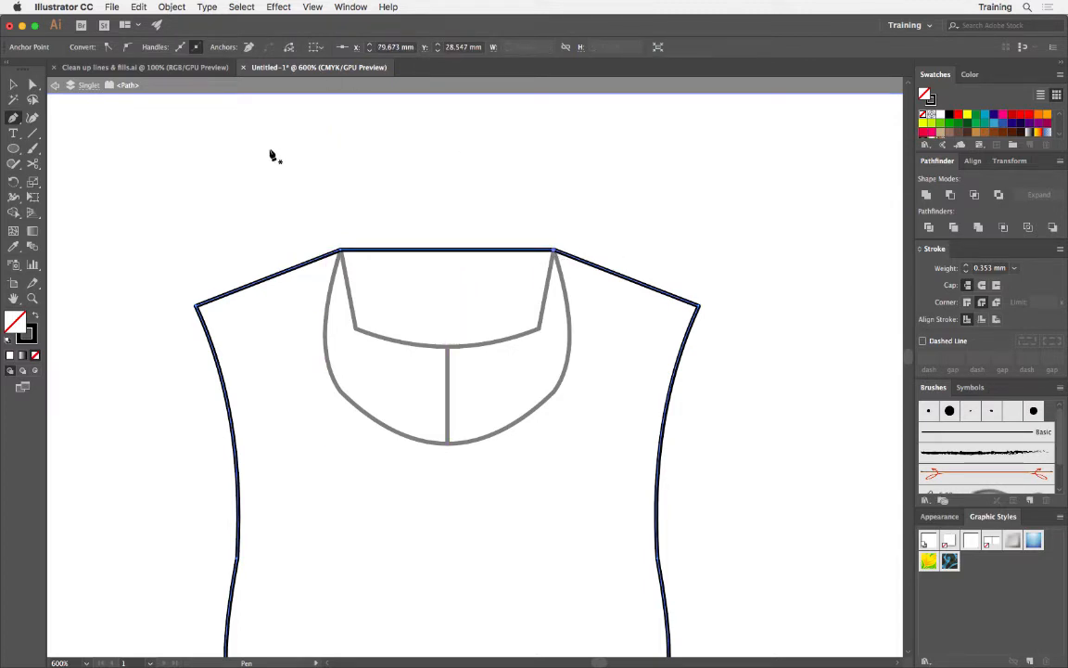
# - Show the rulers and place a vertical guide along the centre line between the back and front necklines
pyautogui.hotkey('shift', 'c')
pyautogui.click(314, 7)
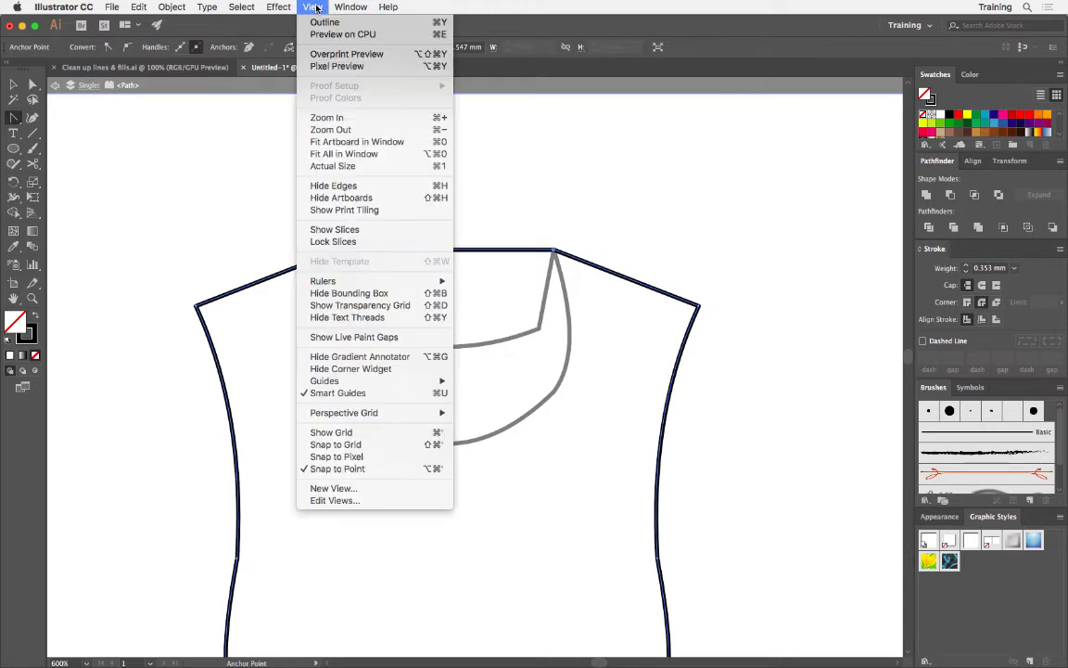
pyautogui.moveTo(315, 281)
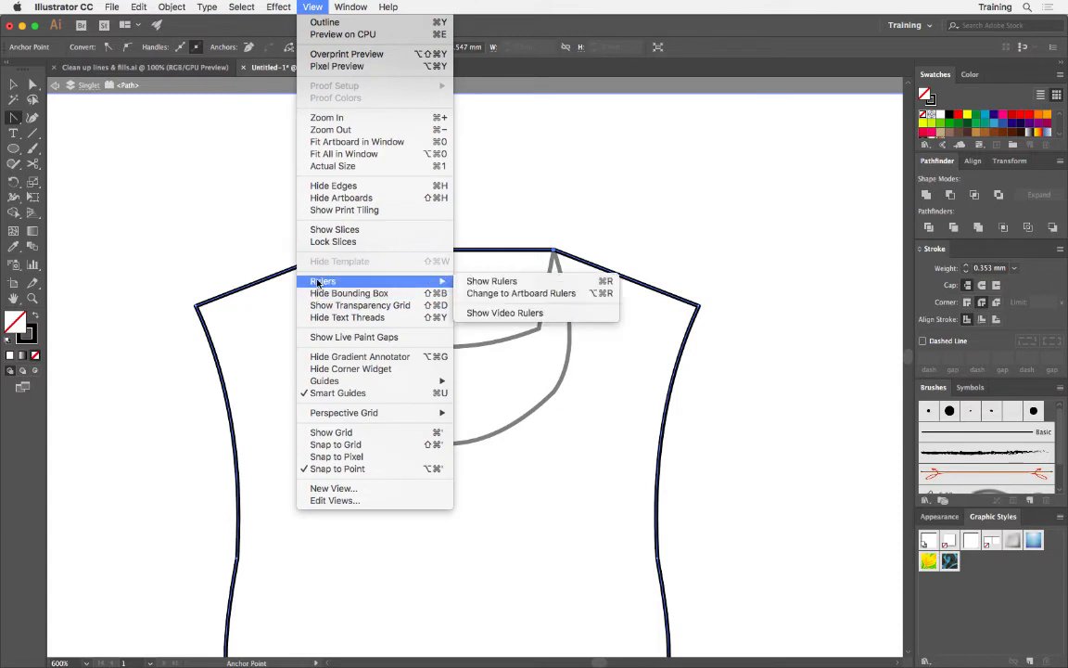
pyautogui.click(537, 282)
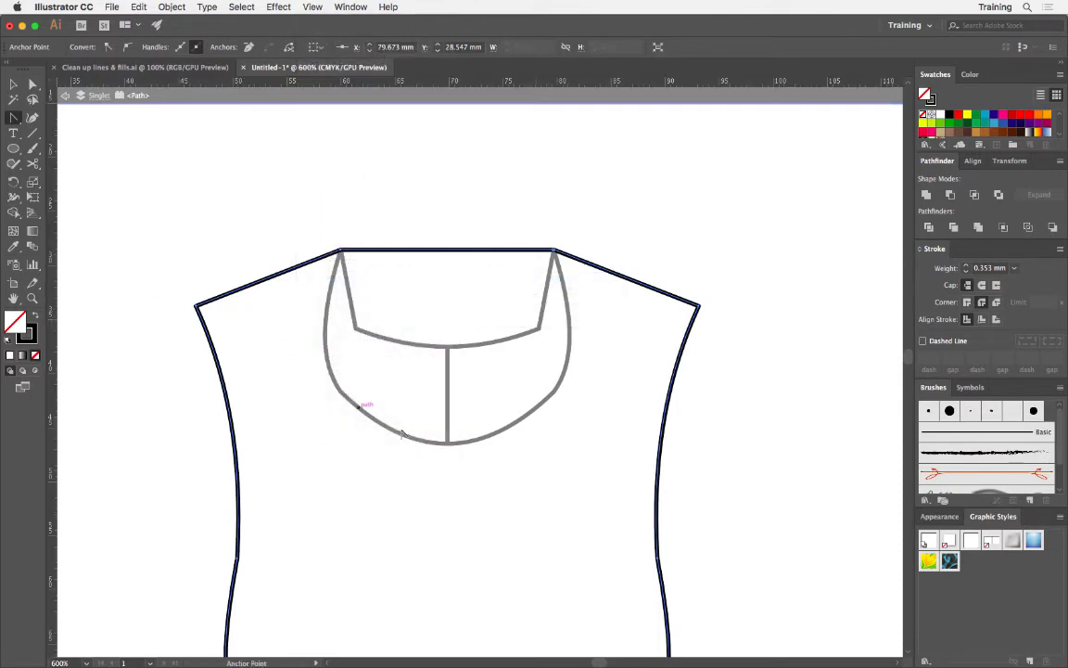
pyautogui.scroll(2, 447, 442)
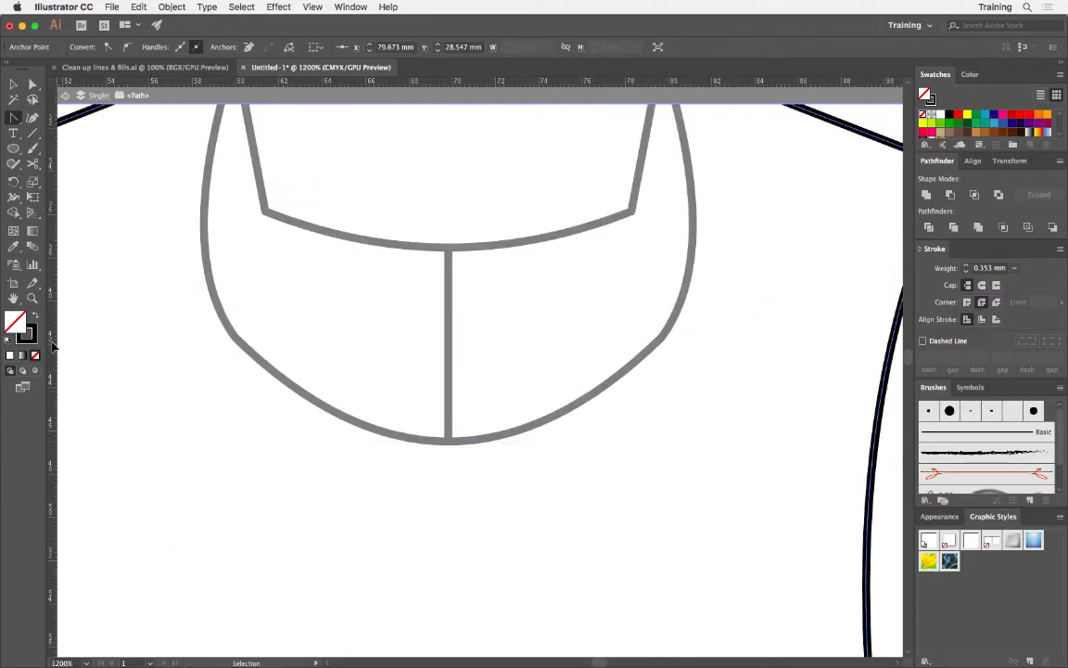
pyautogui.moveTo(53, 347); pyautogui.dragTo(448, 361)
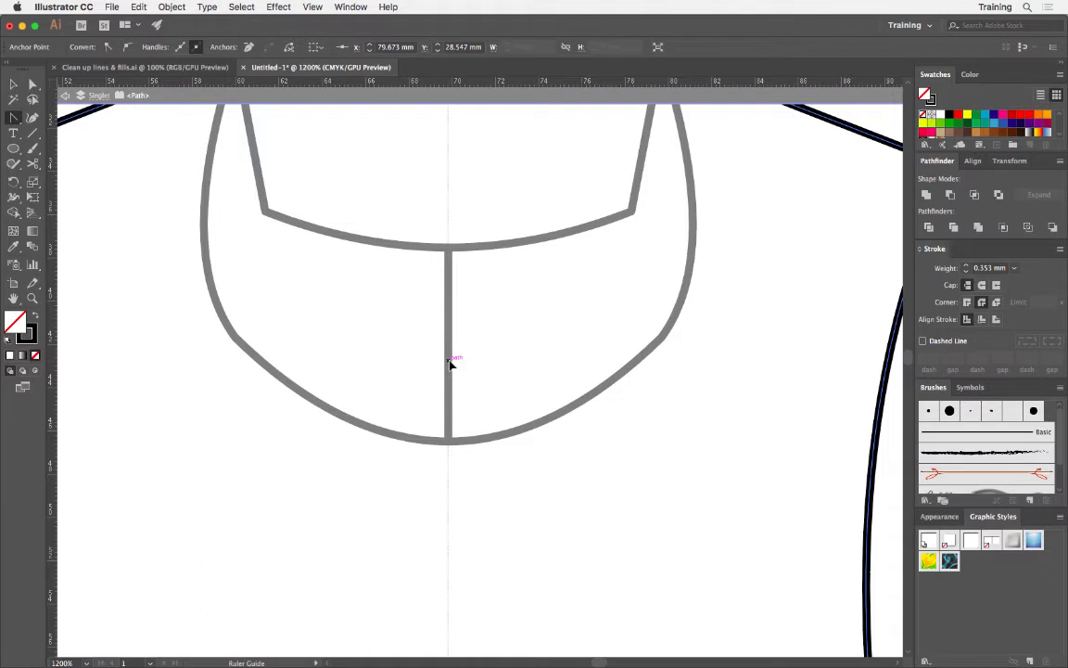
# - Snap the vertical guide to the neckline's centre line and bend the body's straight neck segment down to the front neckline's lowest point
pyautogui.moveTo(450, 364); pyautogui.dragTo(452, 360)
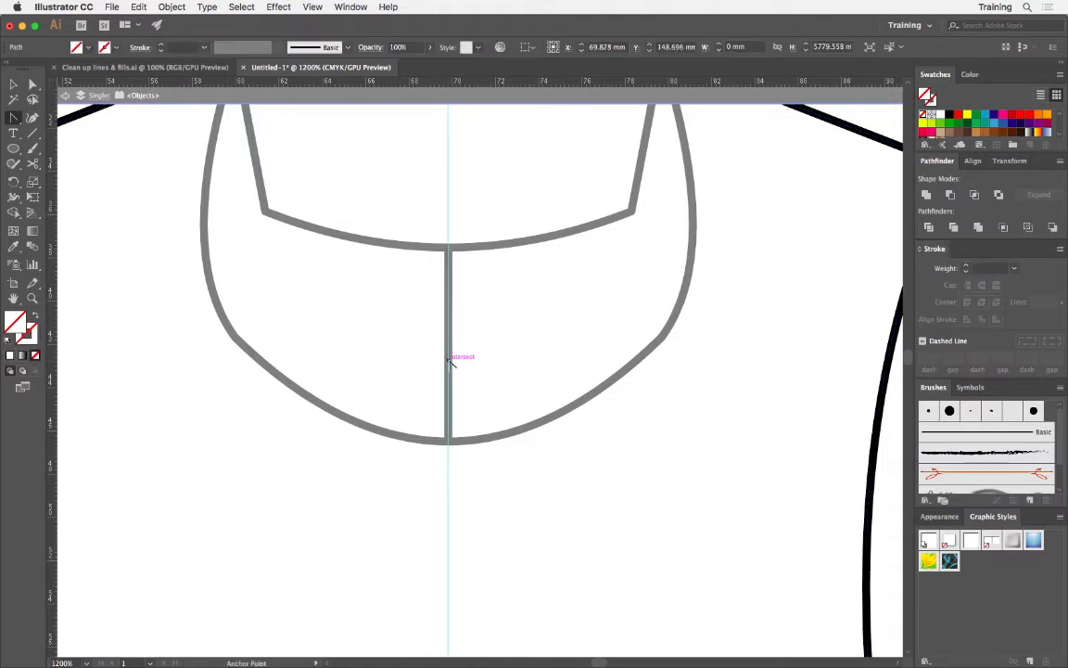
pyautogui.scroll(2, 506, 401)
pyautogui.scroll(6, 506, 400)
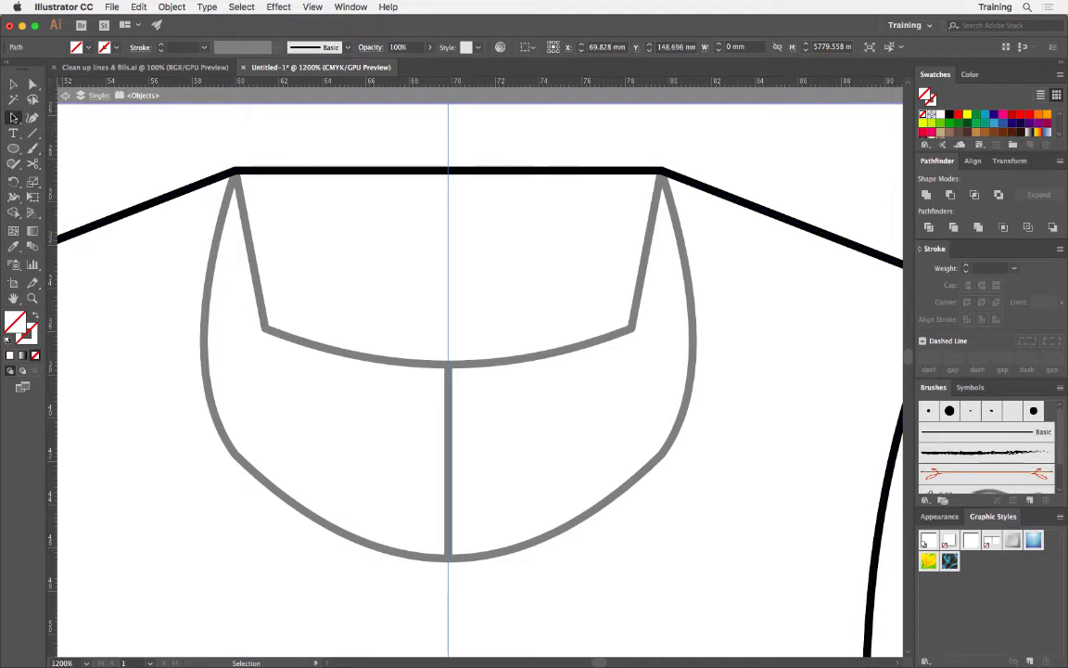
pyautogui.click(12, 85)
pyautogui.click(157, 208)
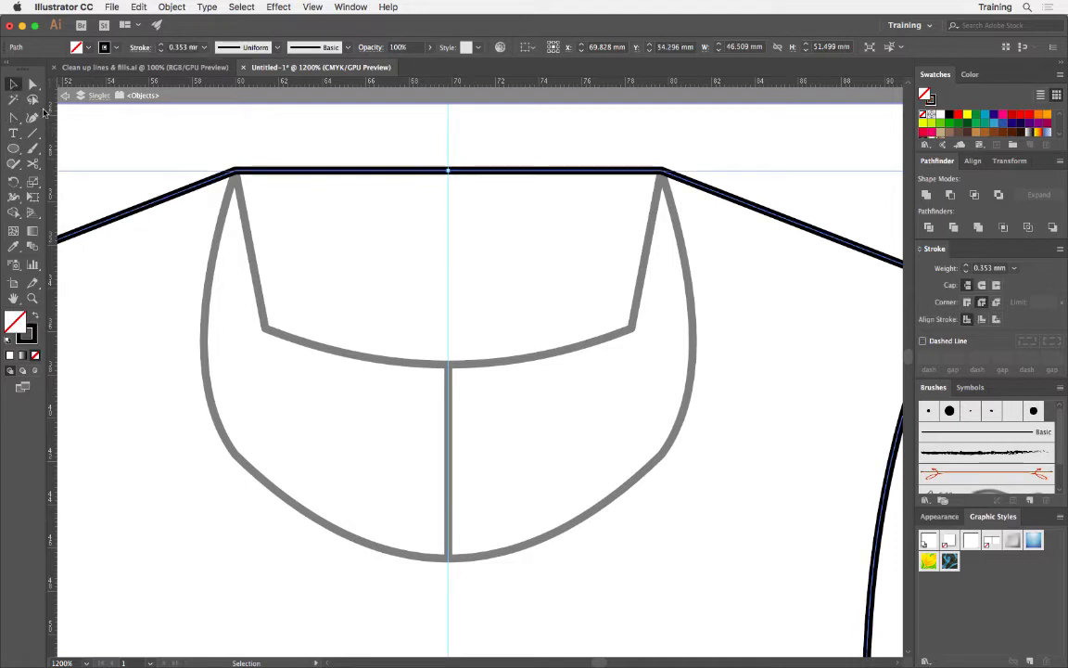
pyautogui.click(14, 118)
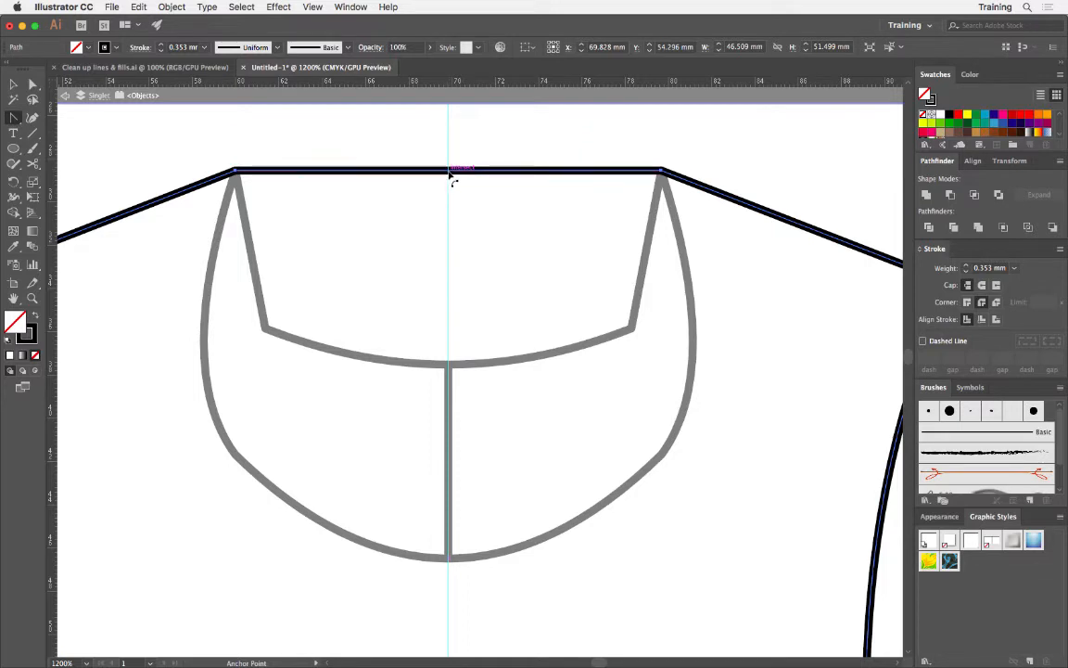
pyautogui.moveTo(450, 174); pyautogui.dragTo(450, 561)
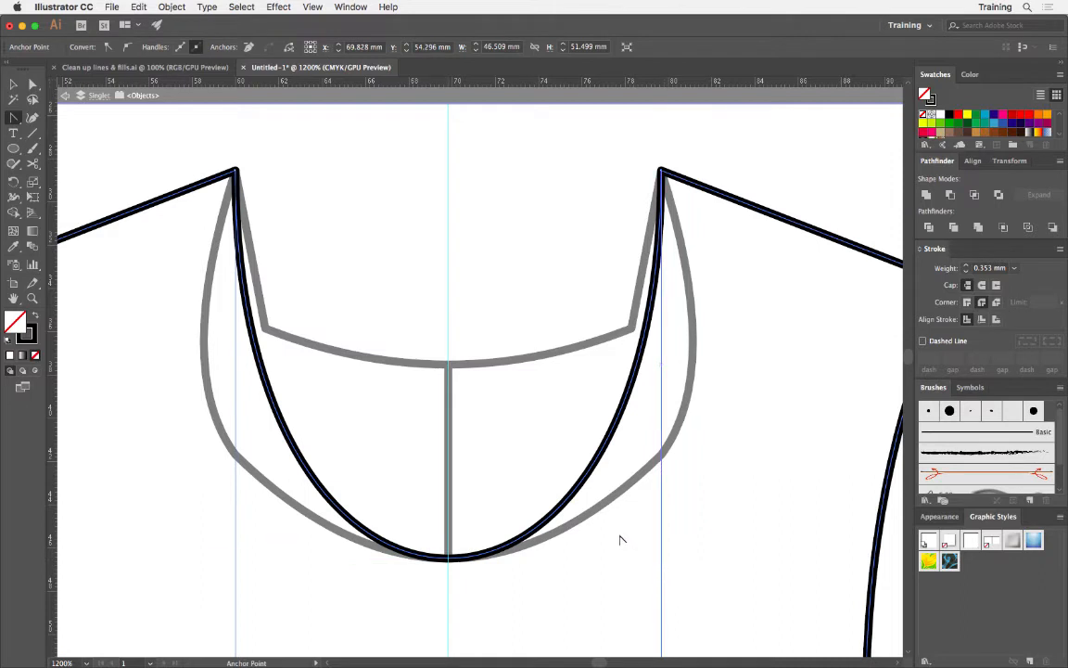
# - Swing both direction handles of the body's neck curve outward to the armhole lines so it follows the existing front neckline
pyautogui.scroll(-1, 525, 536)
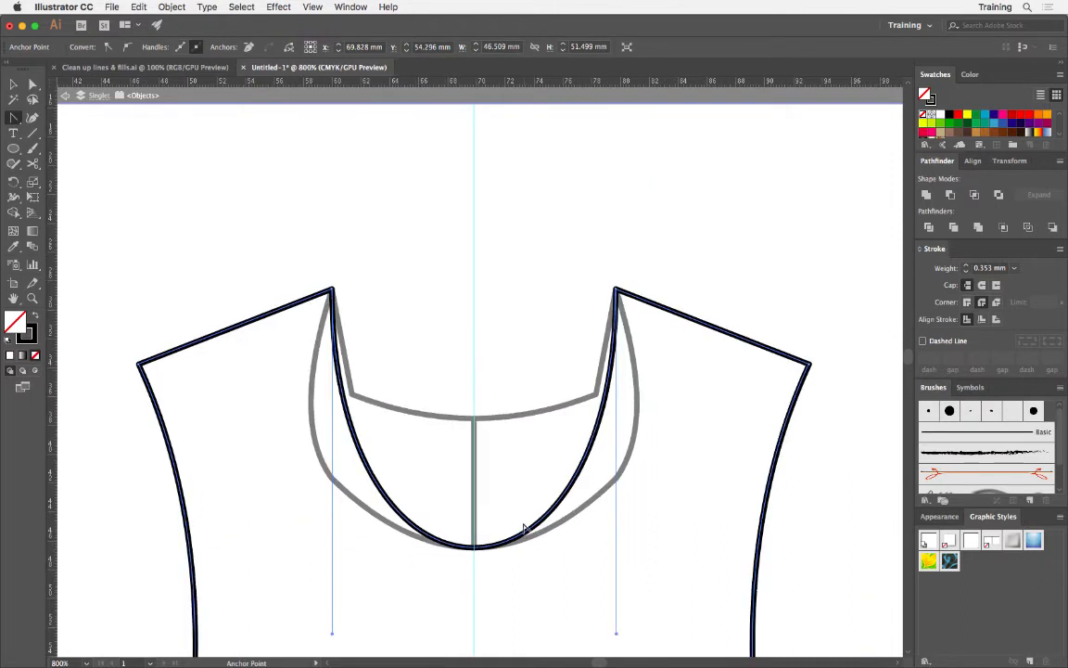
pyautogui.scroll(-2, 524, 529)
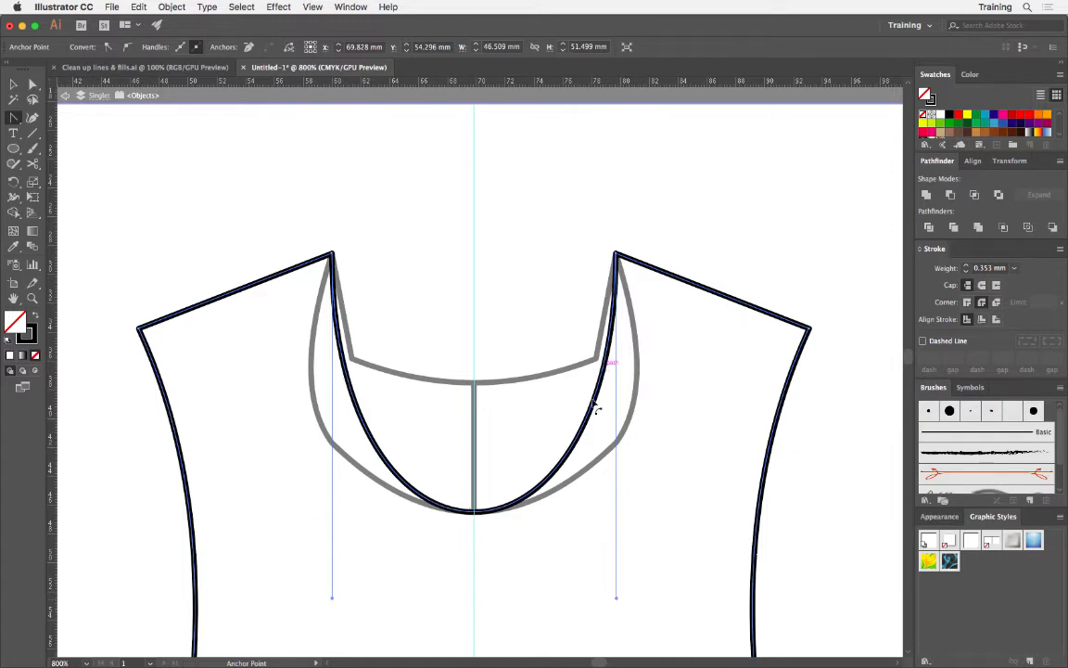
pyautogui.press('super')
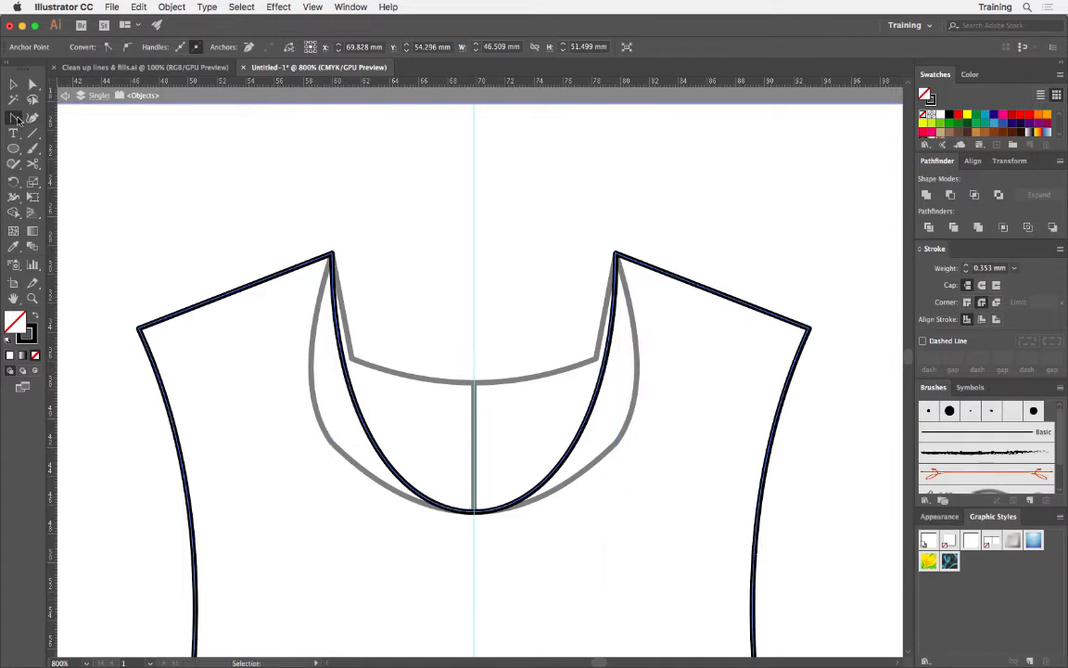
pyautogui.click(33, 86)
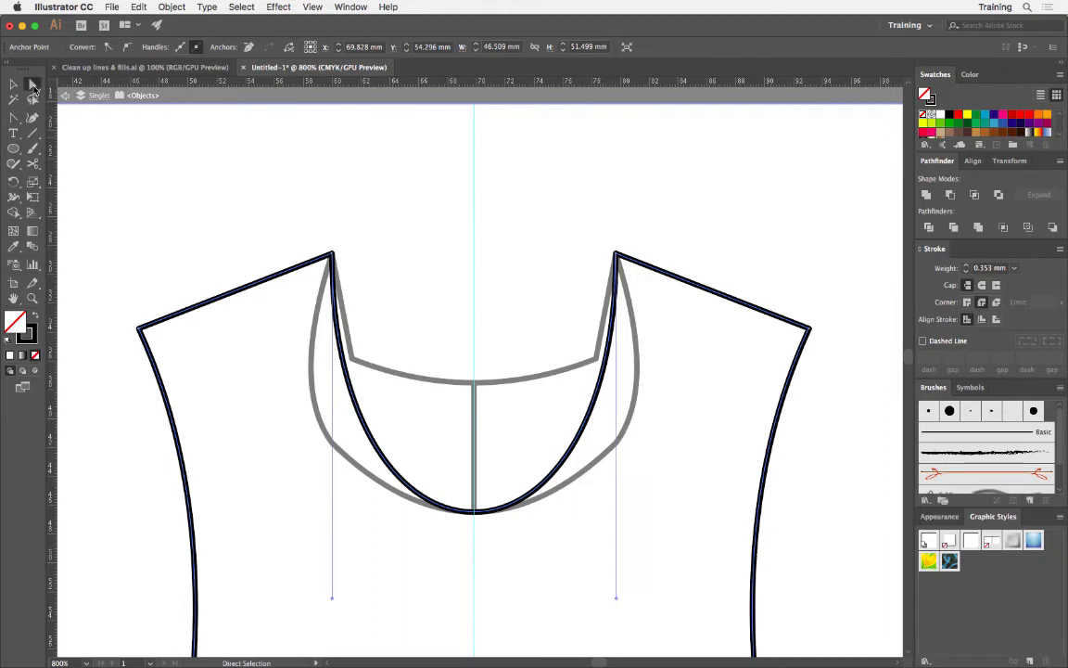
pyautogui.scroll(-2, 636, 519)
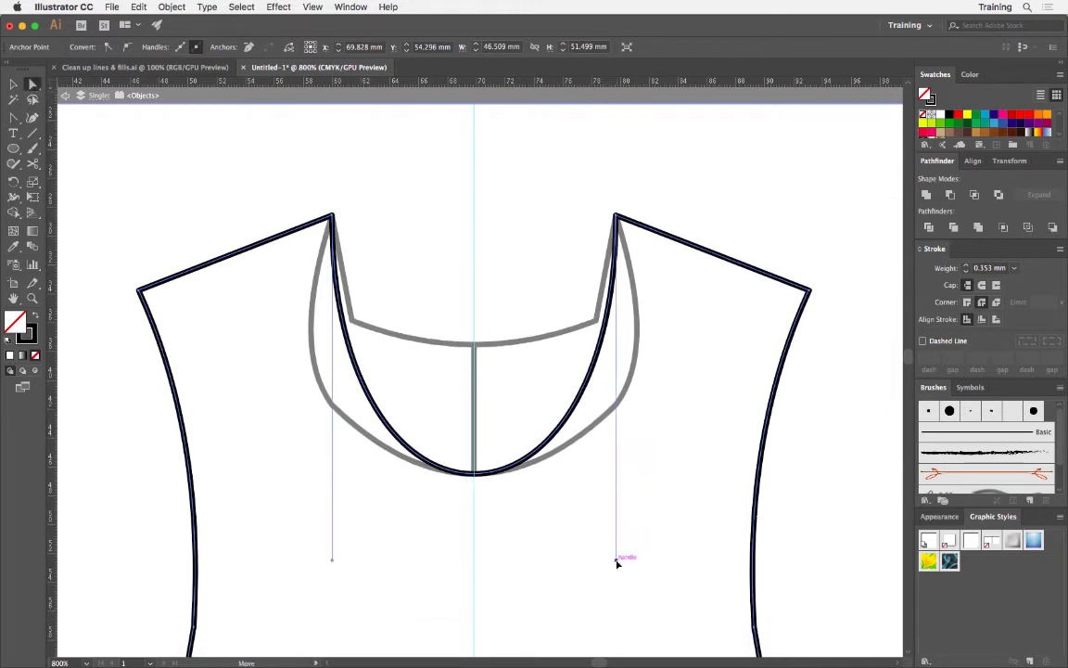
pyautogui.moveTo(617, 561); pyautogui.dragTo(753, 560)
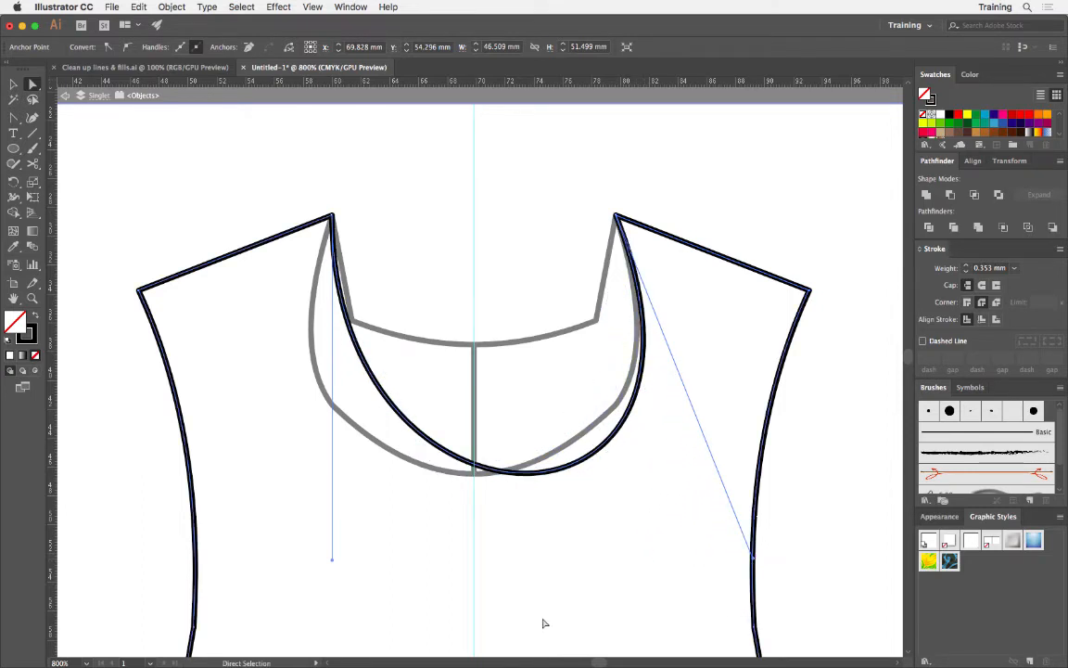
pyautogui.moveTo(333, 561); pyautogui.dragTo(197, 569)
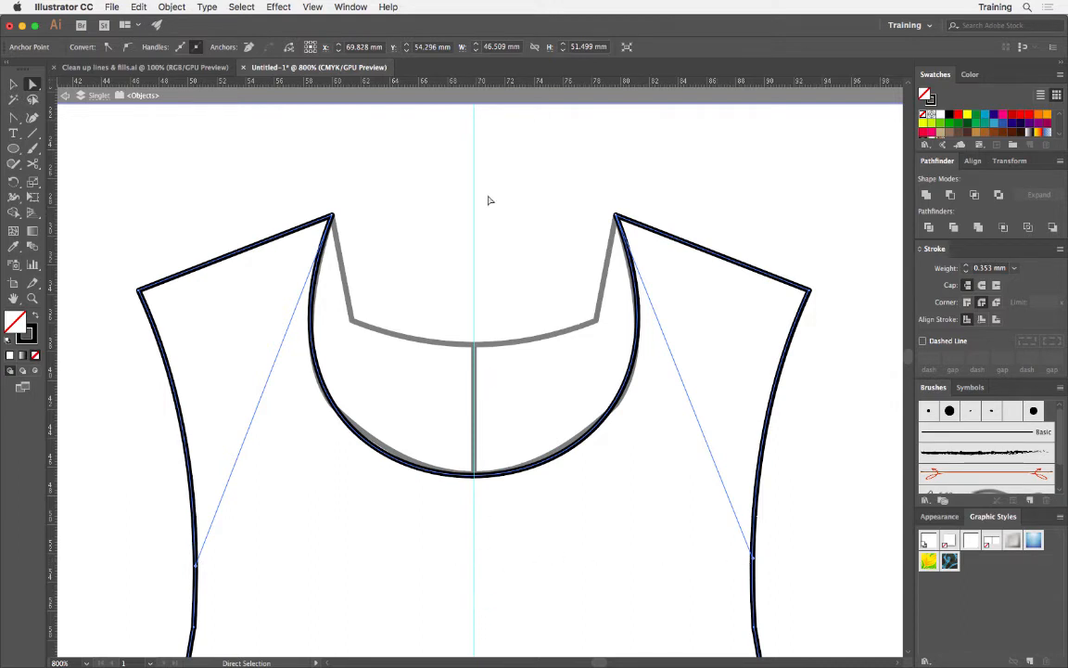
# - Place a horizontal guide across the ends of the neck curve's handles and fine-tune the heights of the right handle and the guide
pyautogui.moveTo(445, 88); pyautogui.dragTo(543, 566)
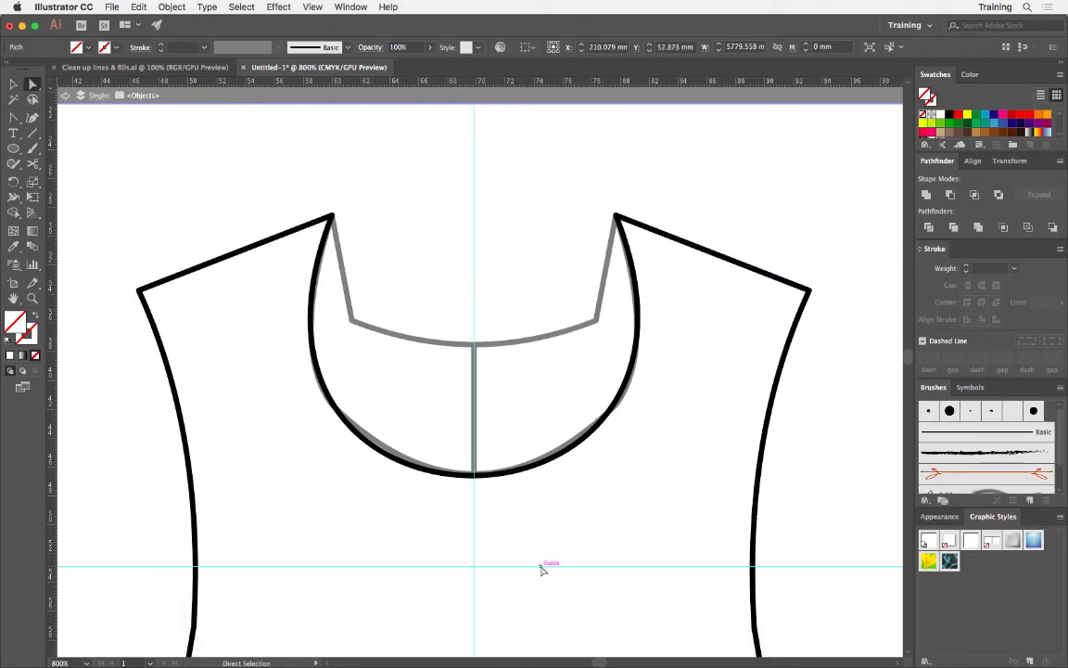
pyautogui.click(479, 477)
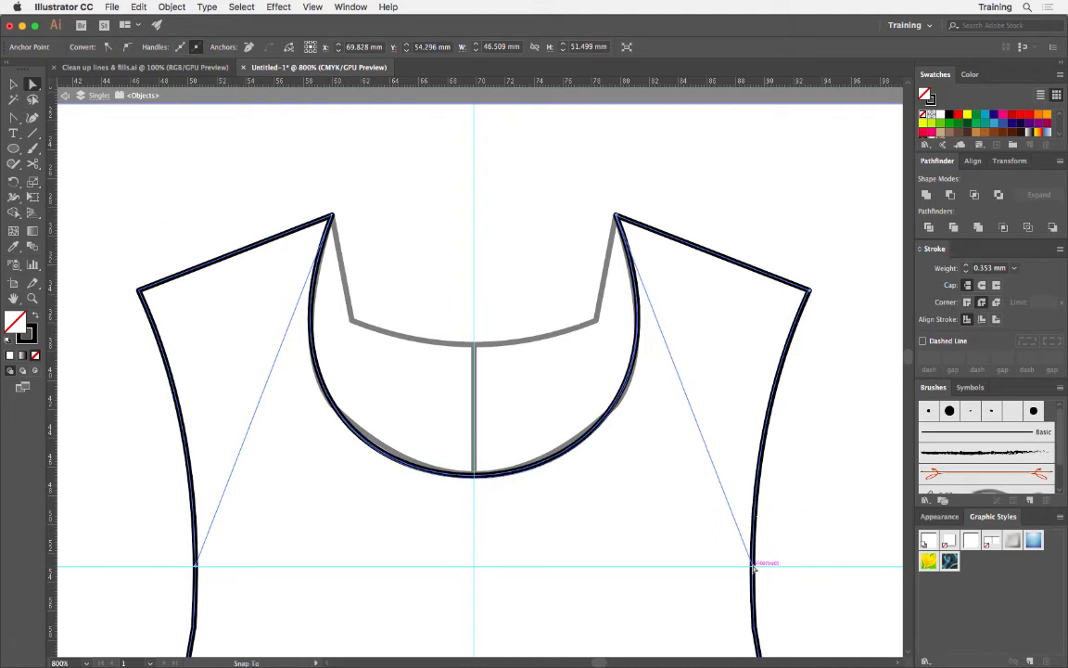
pyautogui.moveTo(753, 567); pyautogui.dragTo(756, 587)
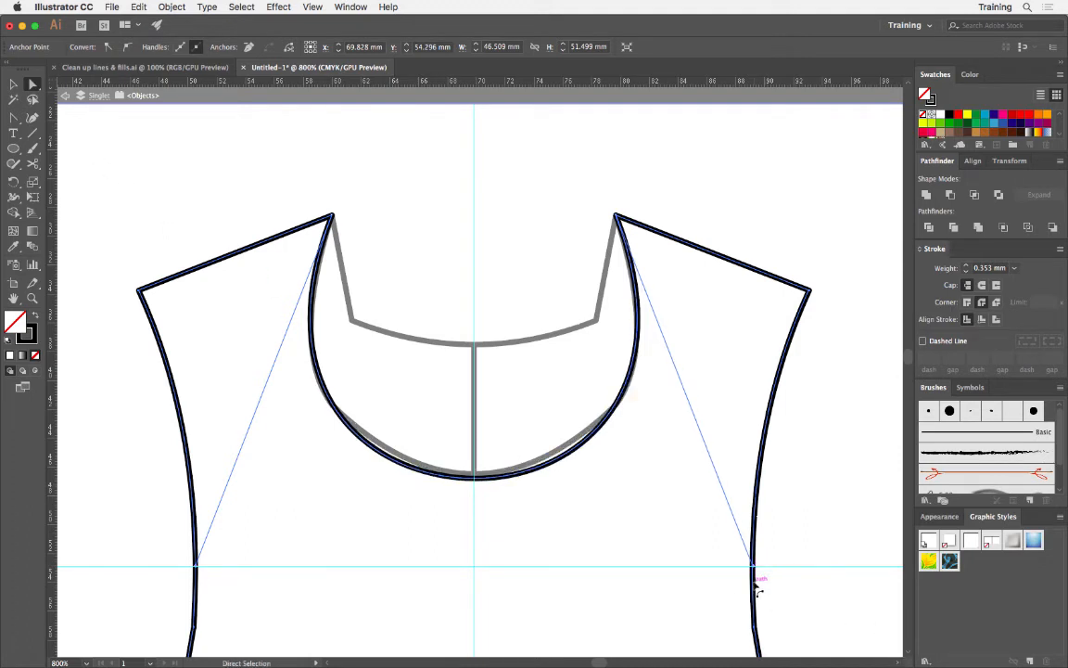
pyautogui.click(493, 566)
pyautogui.moveTo(493, 565); pyautogui.dragTo(493, 567)
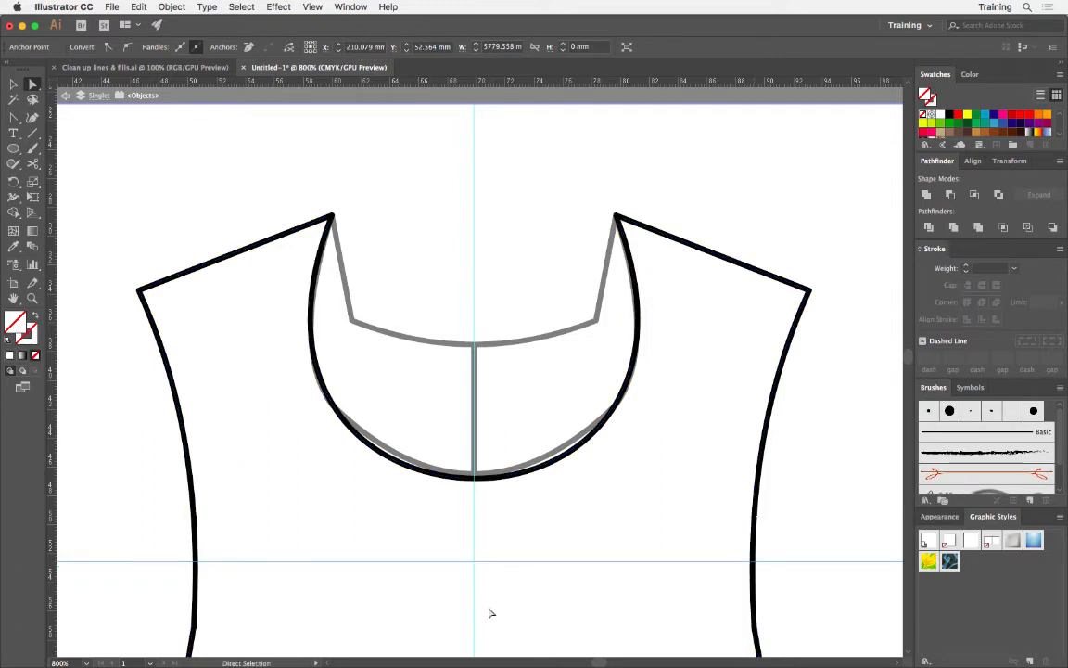
# - Lock the guides so that they cannot be selected or moved while editing the neck curve
pyautogui.click(313, 6)
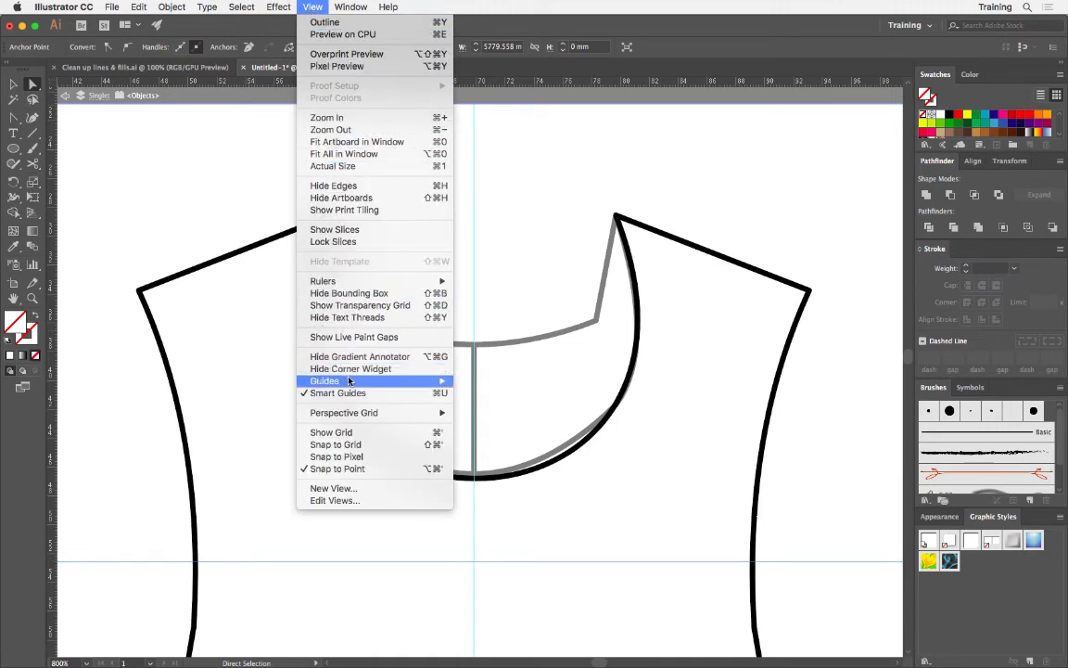
pyautogui.moveTo(432, 380)
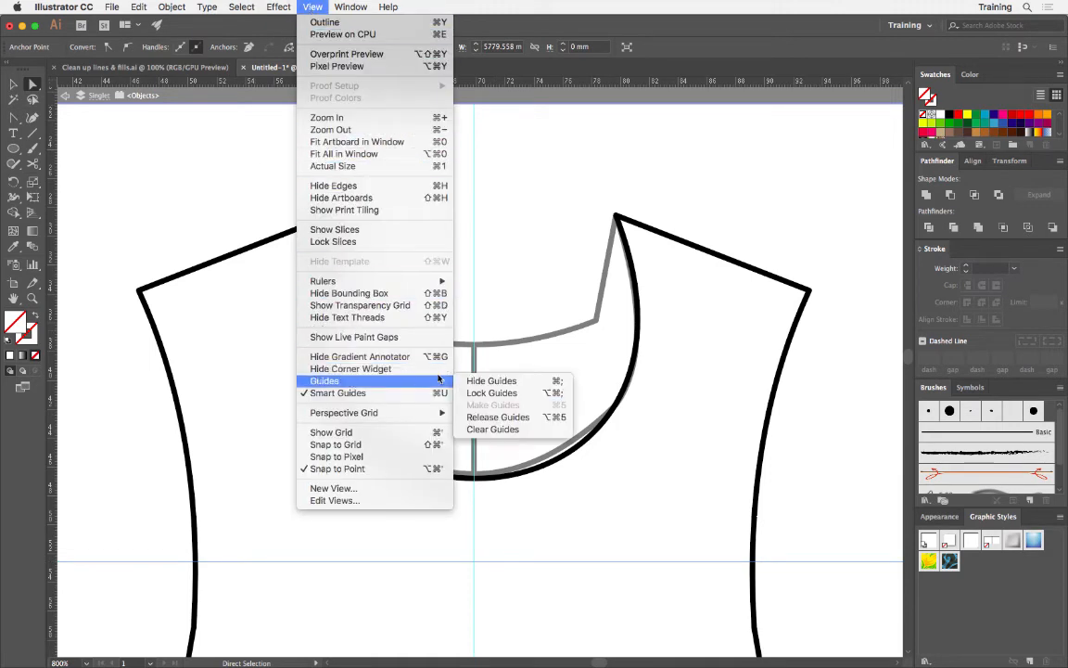
pyautogui.click(494, 398)
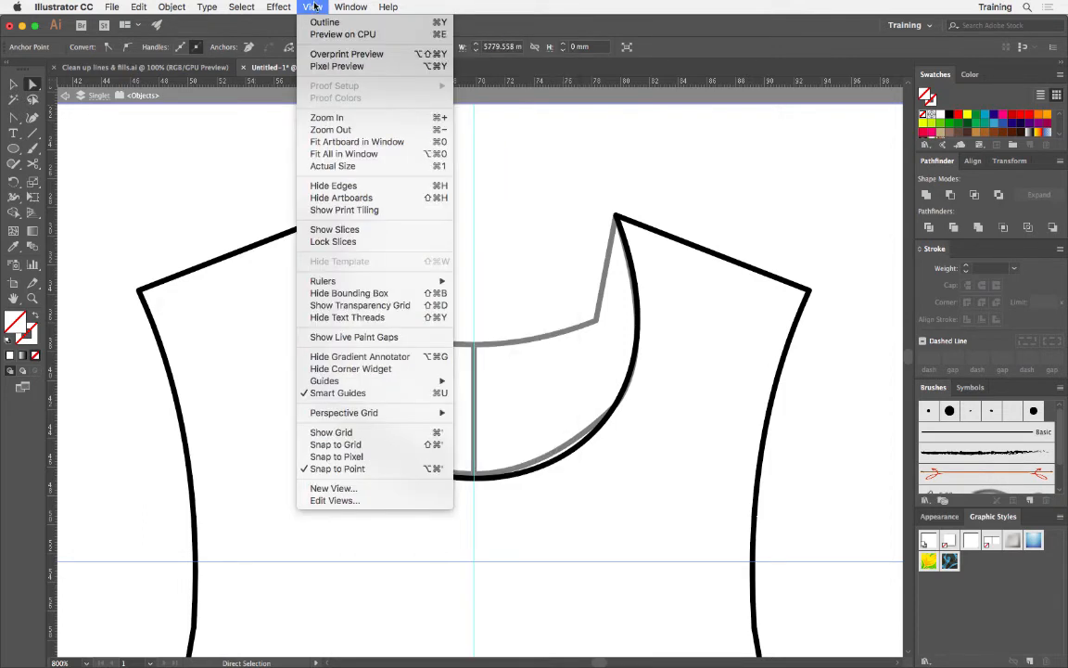
pyautogui.click(467, 480)
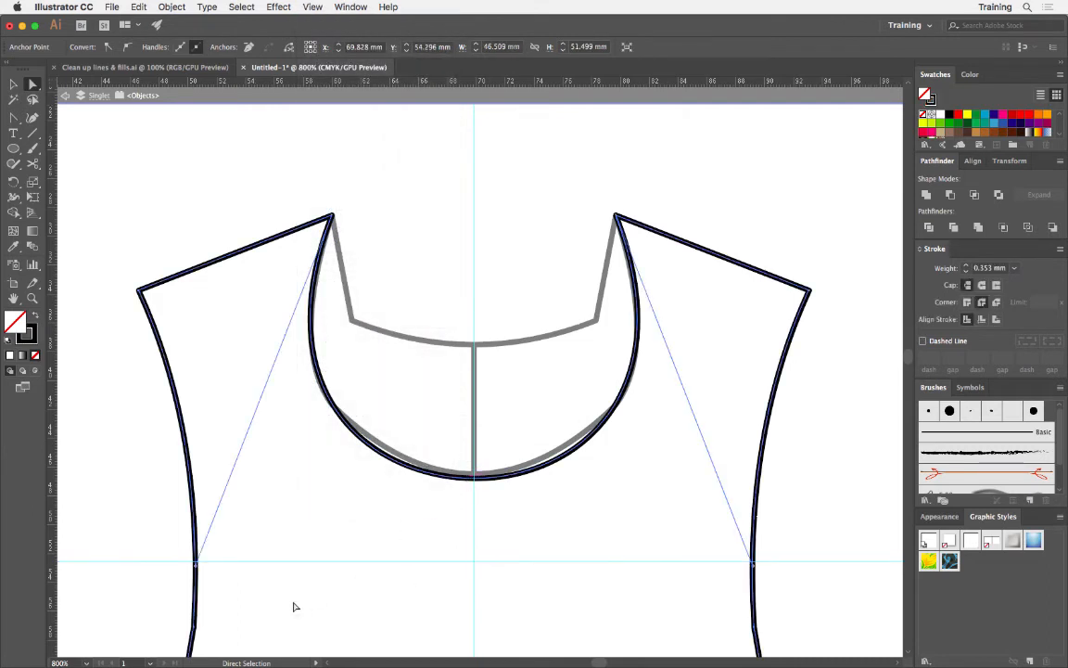
pyautogui.click(312, 6)
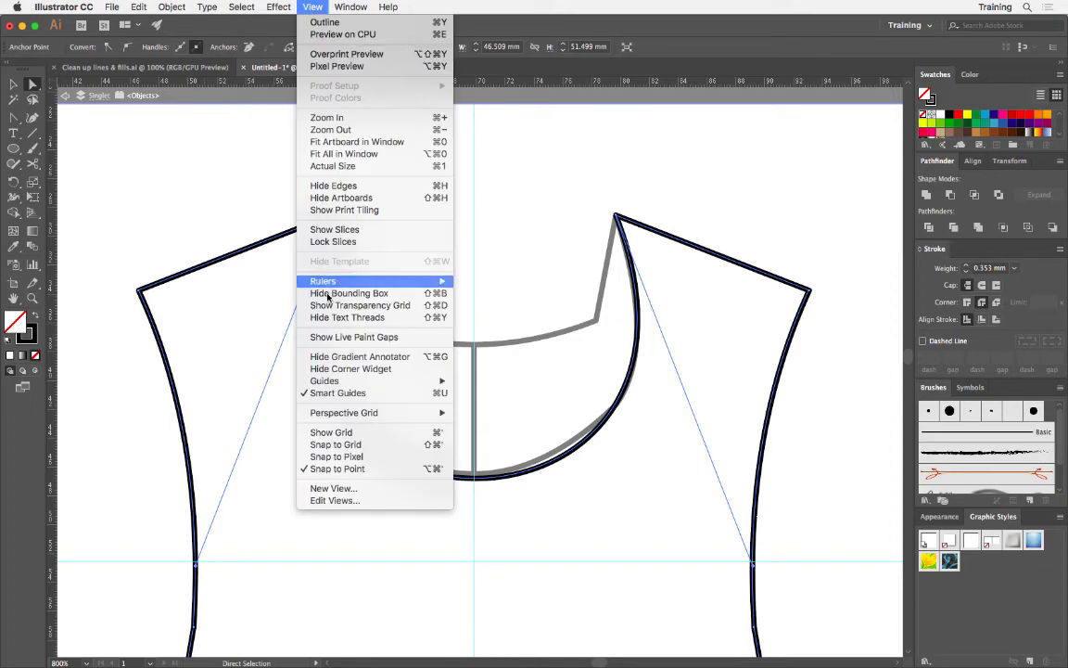
pyautogui.moveTo(316, 382)
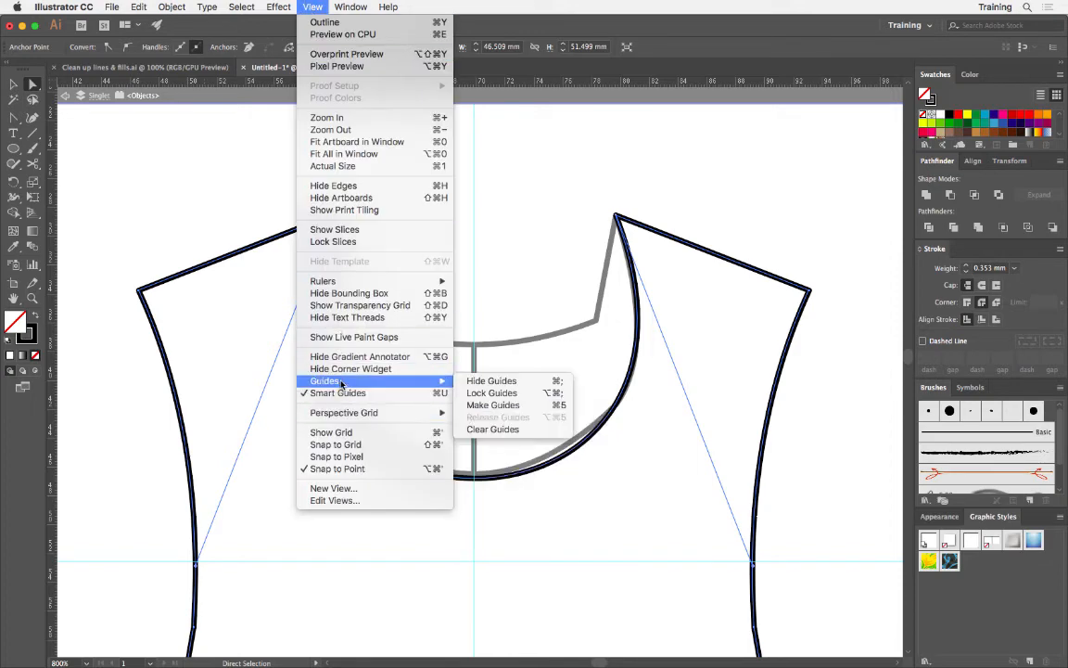
pyautogui.click(492, 393)
pyautogui.click(233, 562)
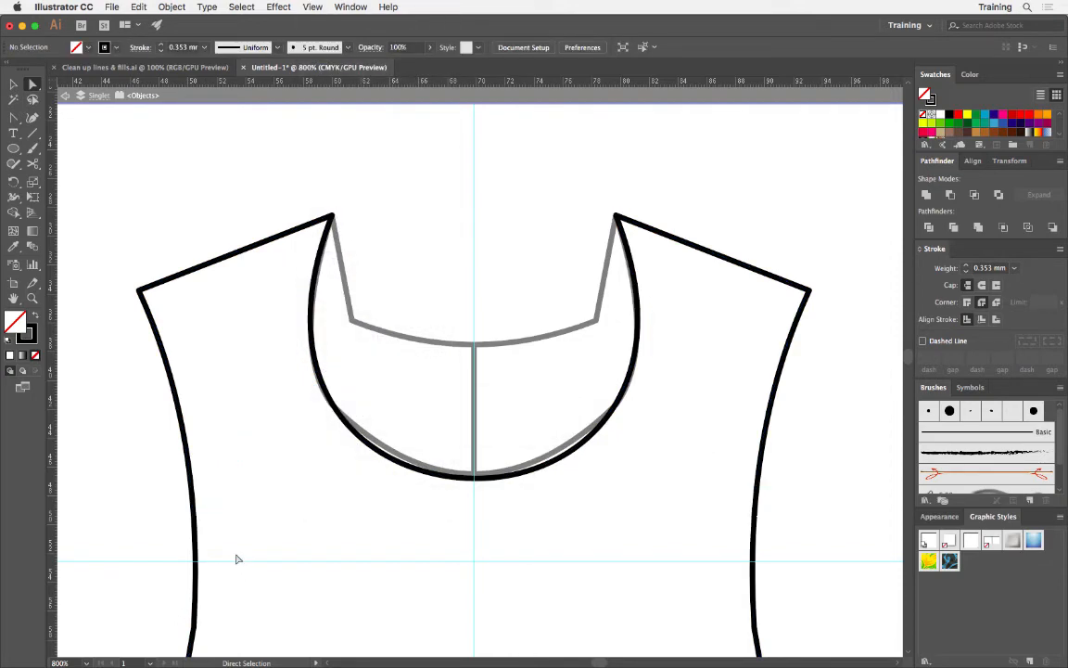
# - Snap both neck curve handle ends to the horizontal guide, then exit isolation mode and clear the selection
pyautogui.click(466, 483)
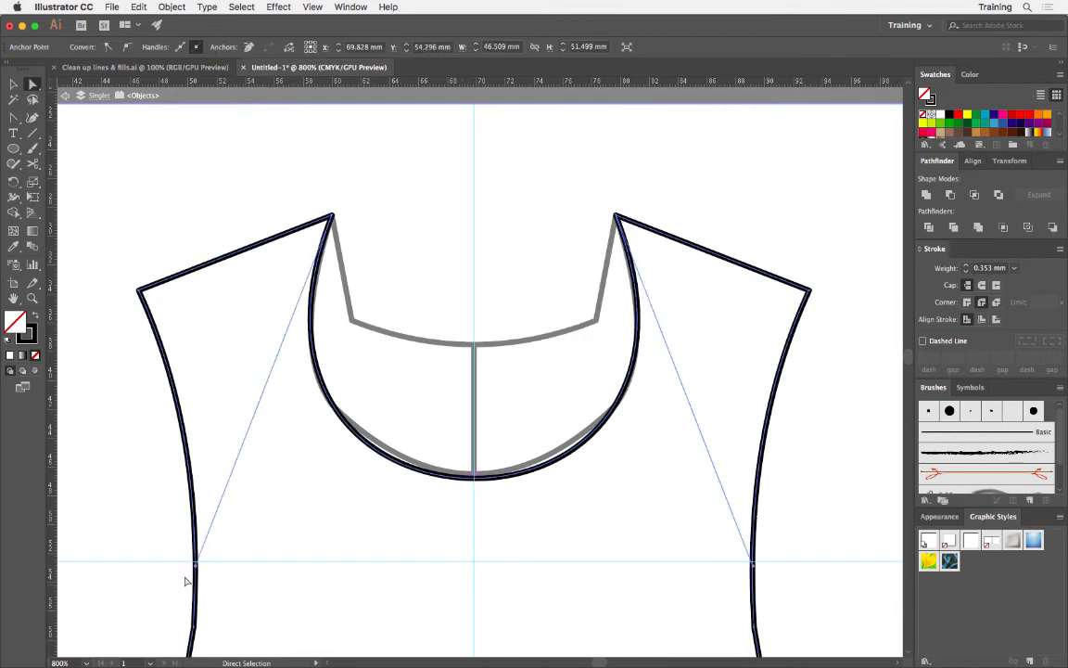
pyautogui.moveTo(197, 566); pyautogui.dragTo(195, 563)
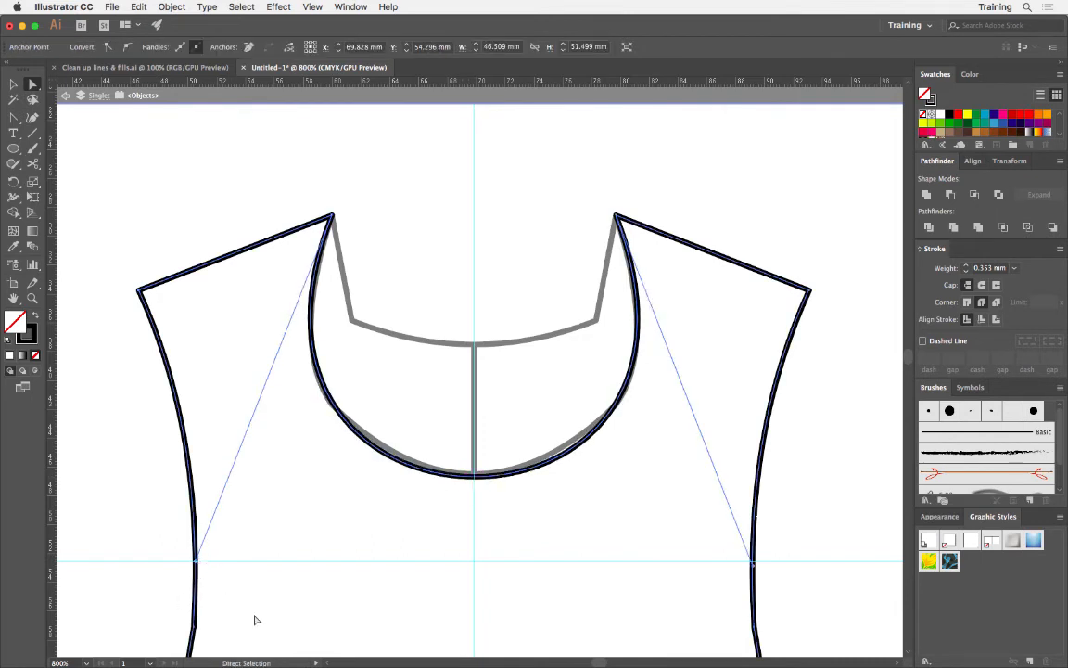
pyautogui.moveTo(752, 565); pyautogui.dragTo(754, 563)
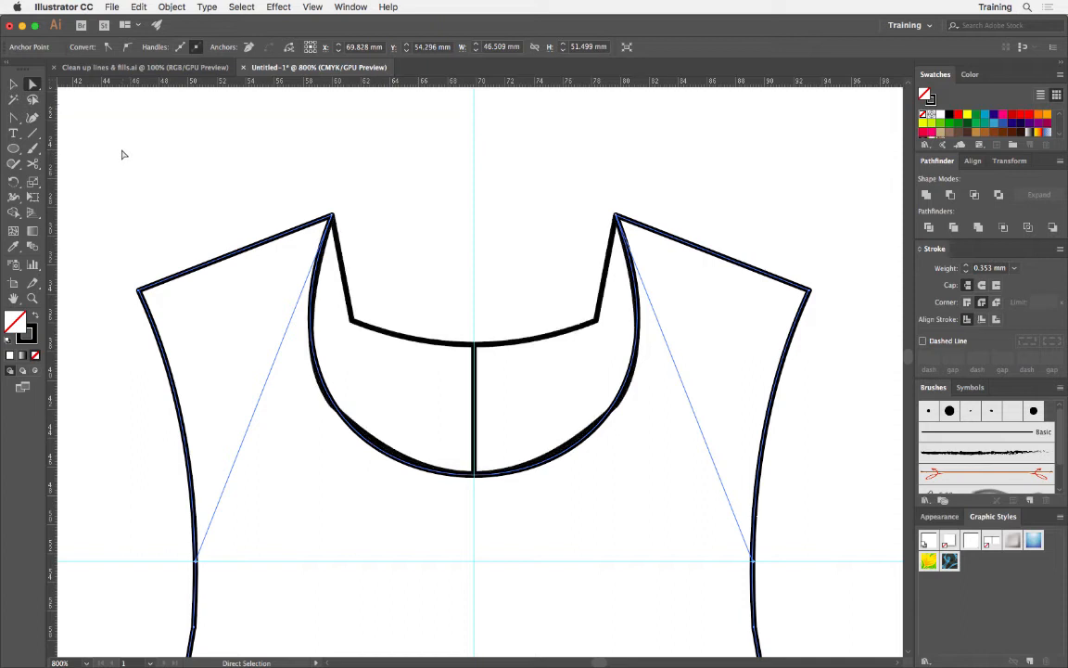
pyautogui.click(198, 134)
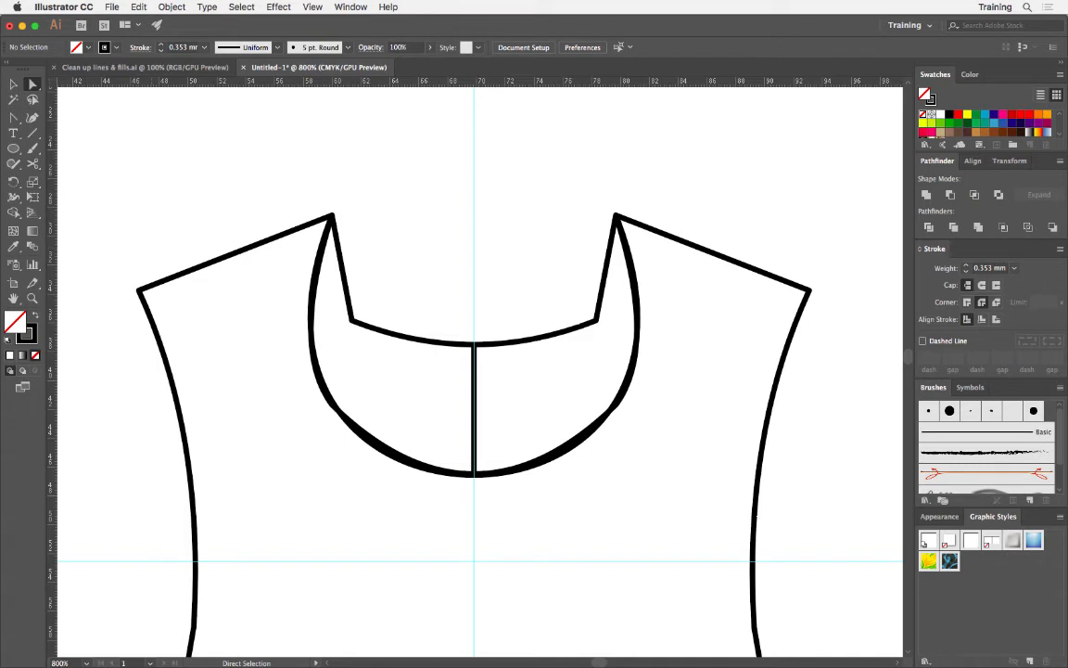
# - List the Singlet layer's objects, locate the garment body path among them and hide it
pyautogui.press('F7')
pyautogui.moveTo(172, 212); pyautogui.dragTo(747, 148)
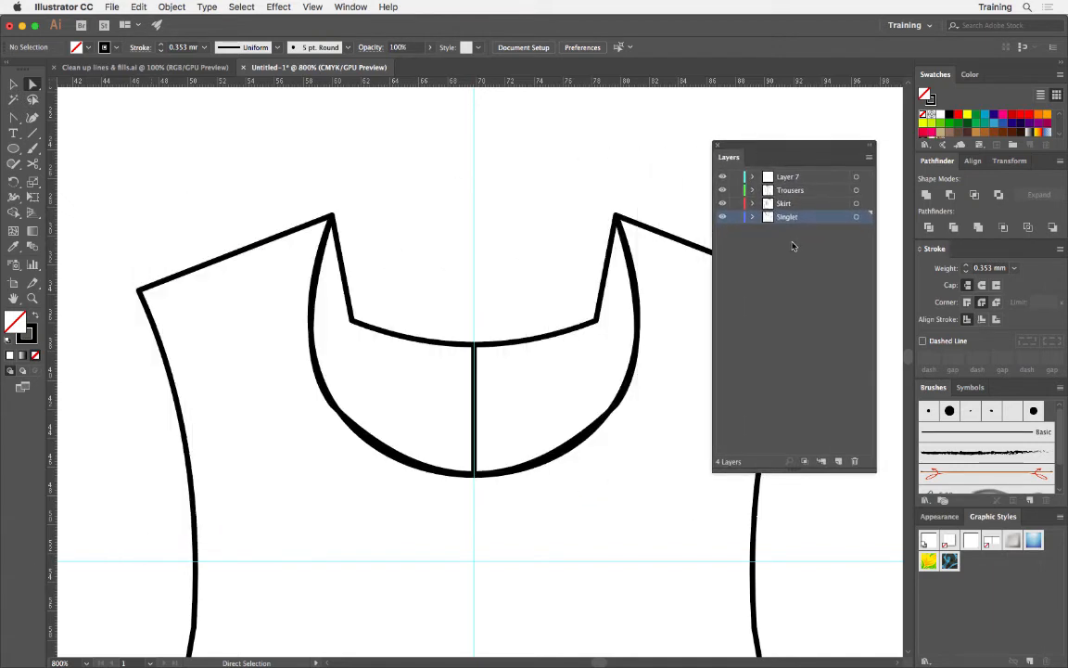
pyautogui.click(754, 217)
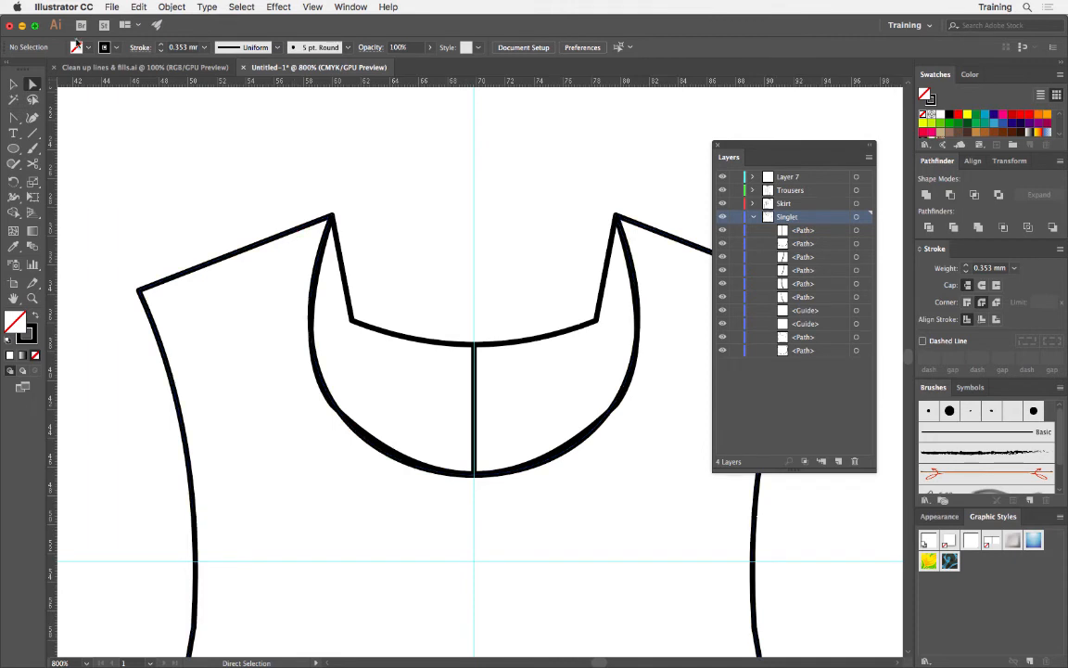
pyautogui.click(14, 85)
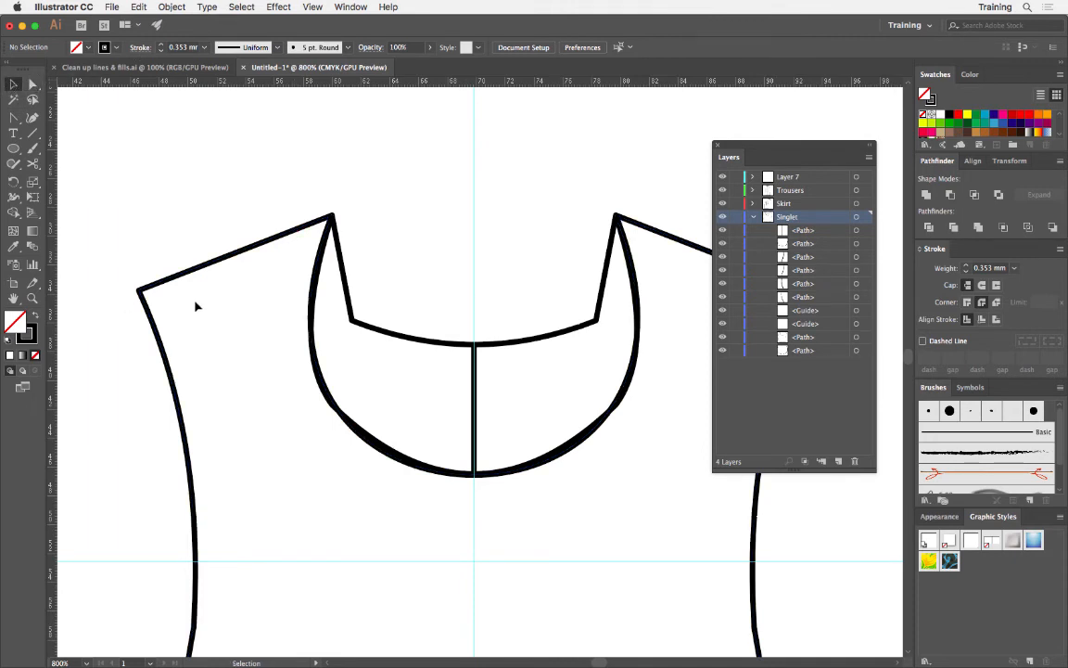
pyautogui.click(214, 268)
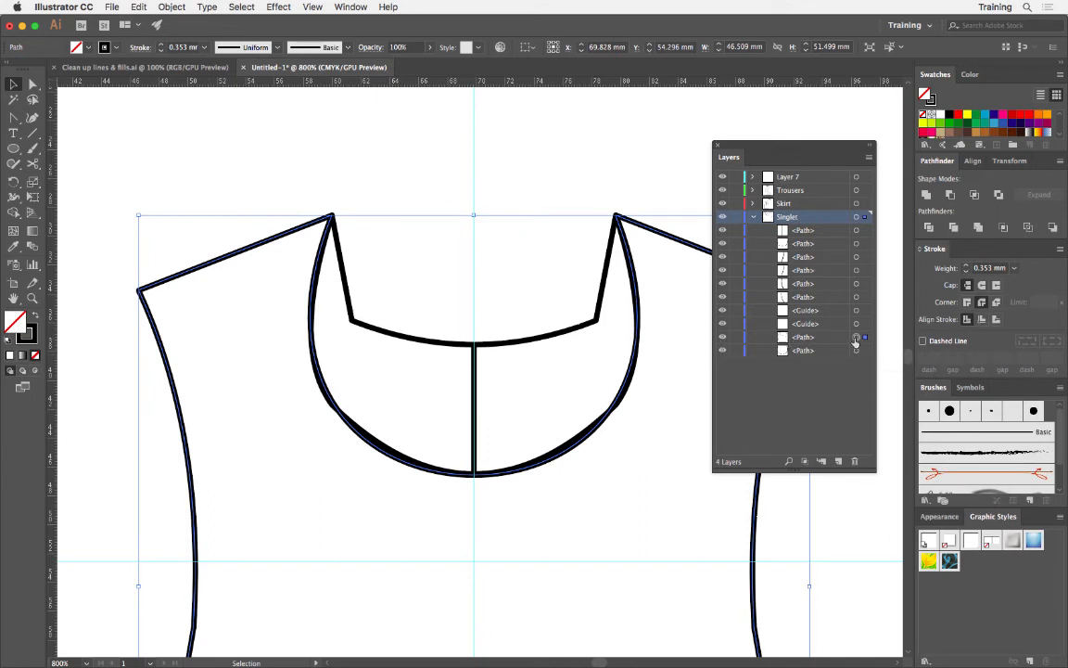
pyautogui.click(723, 339)
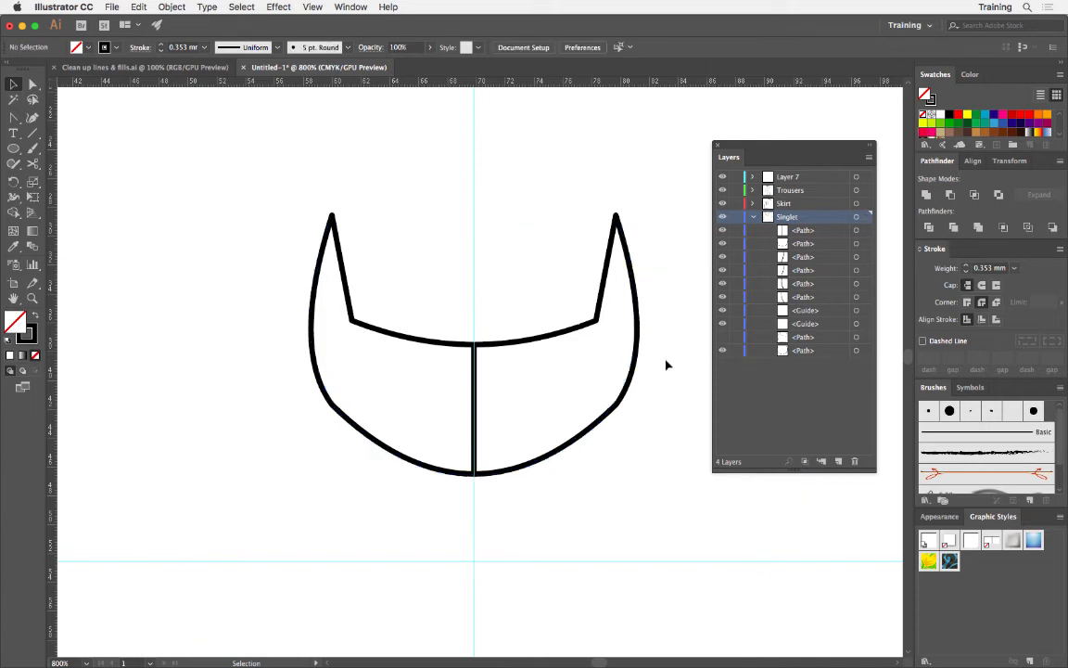
# - Select the old front neckline path, try moving it about 3 mm to the right, and undo the move
pyautogui.click(632, 379)
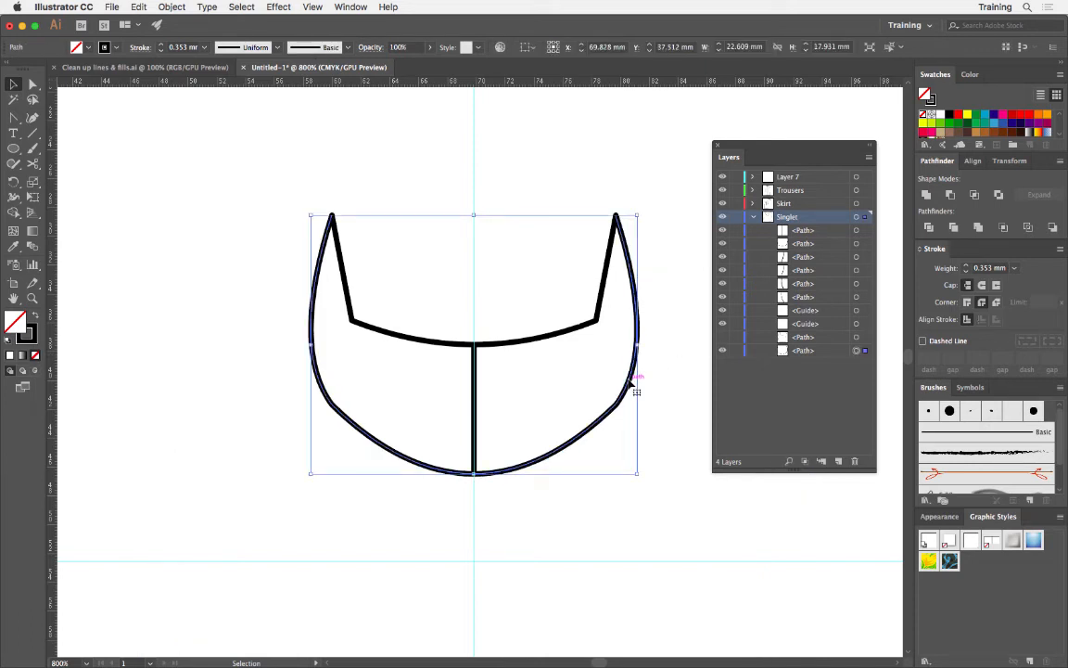
pyautogui.moveTo(634, 376); pyautogui.dragTo(679, 379)
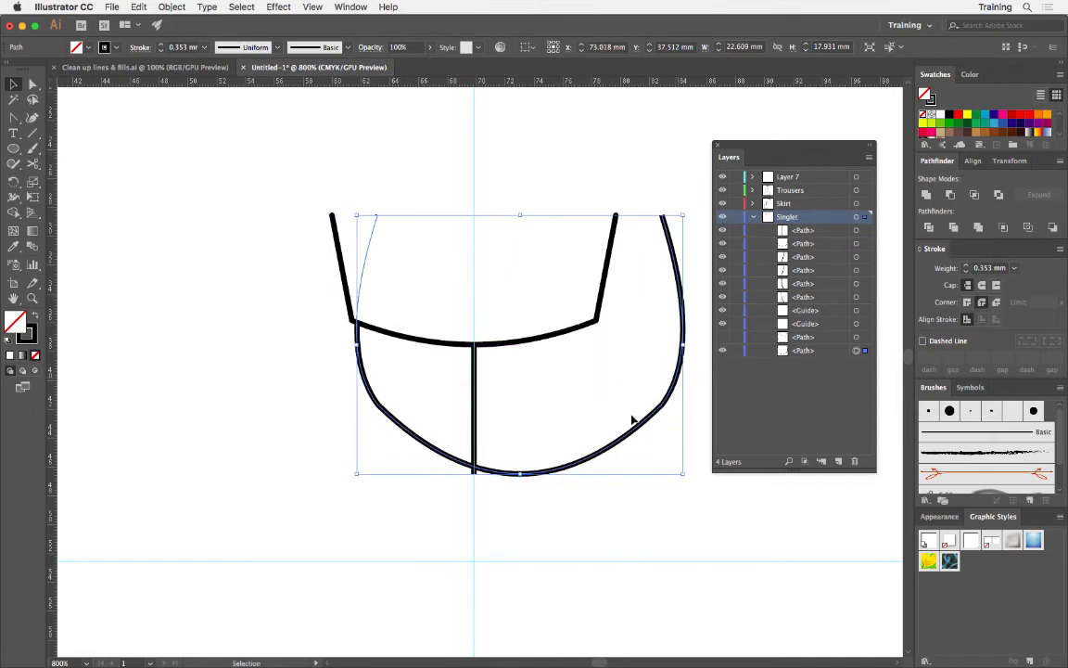
pyautogui.press('super+z')
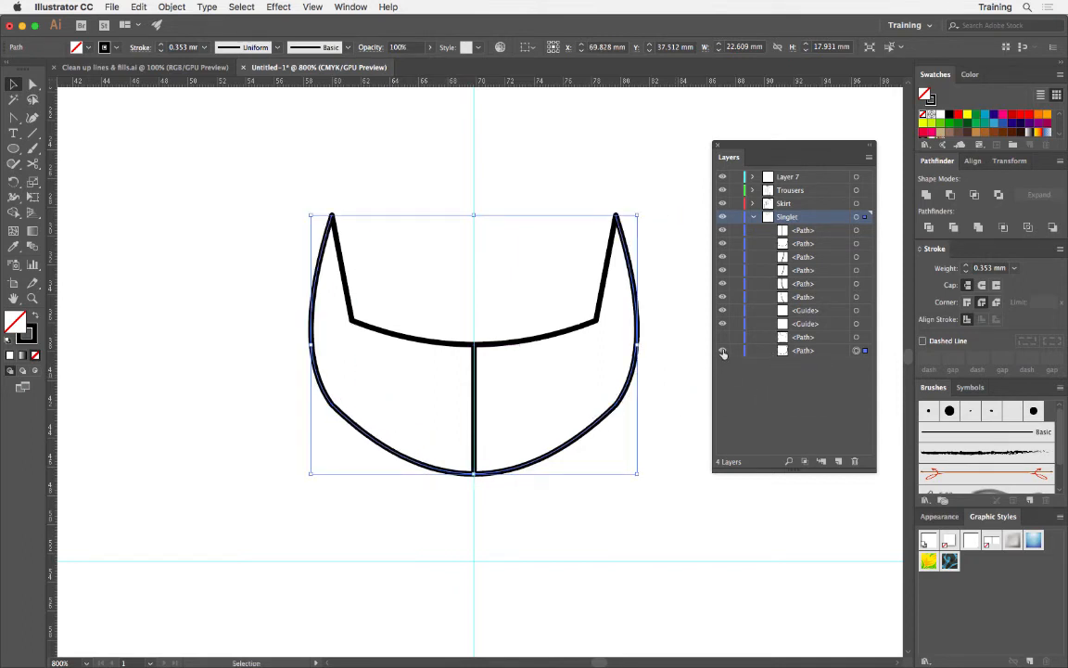
# - Hide the old front neckline path, show the garment body path in its place and rename the body path Bodice
pyautogui.click(723, 350)
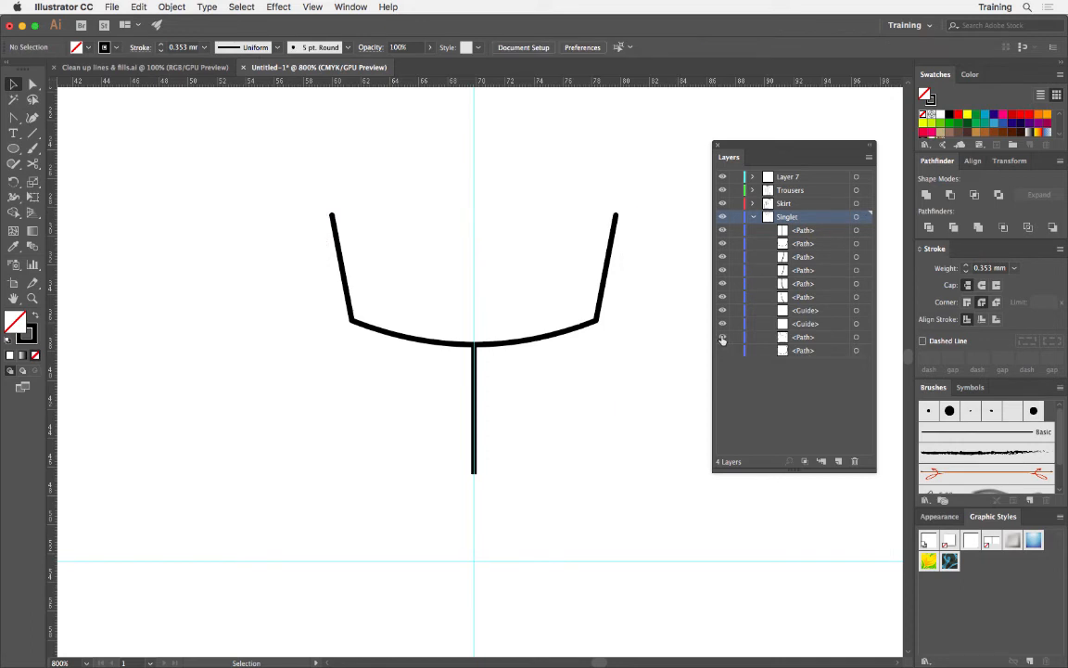
pyautogui.moveTo(724, 349); pyautogui.dragTo(723, 339)
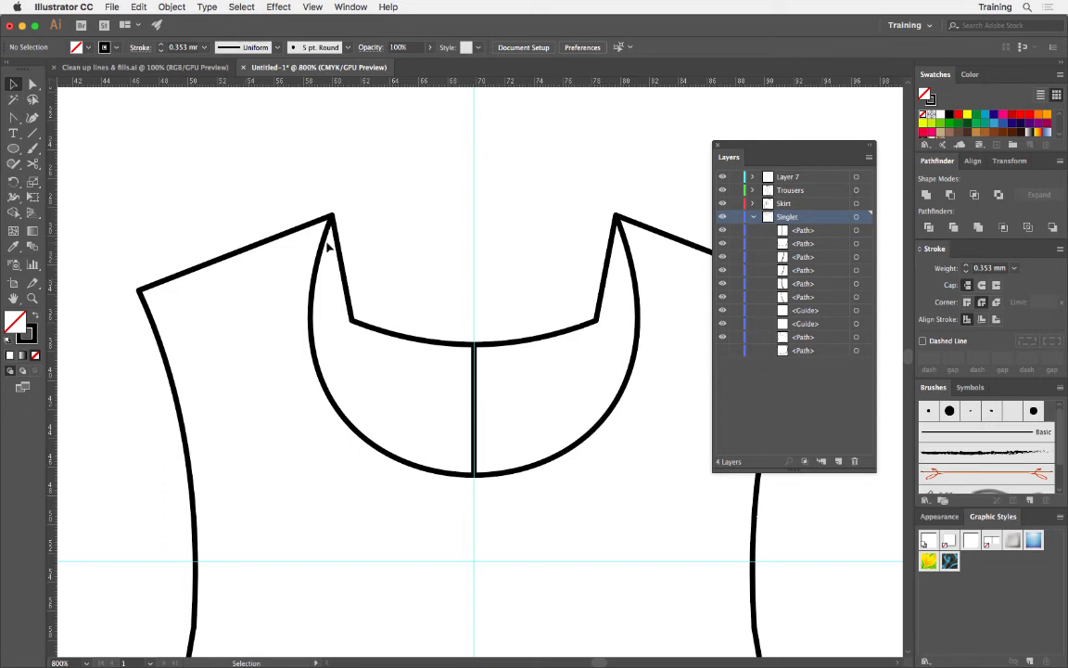
pyautogui.doubleClick(803, 338)
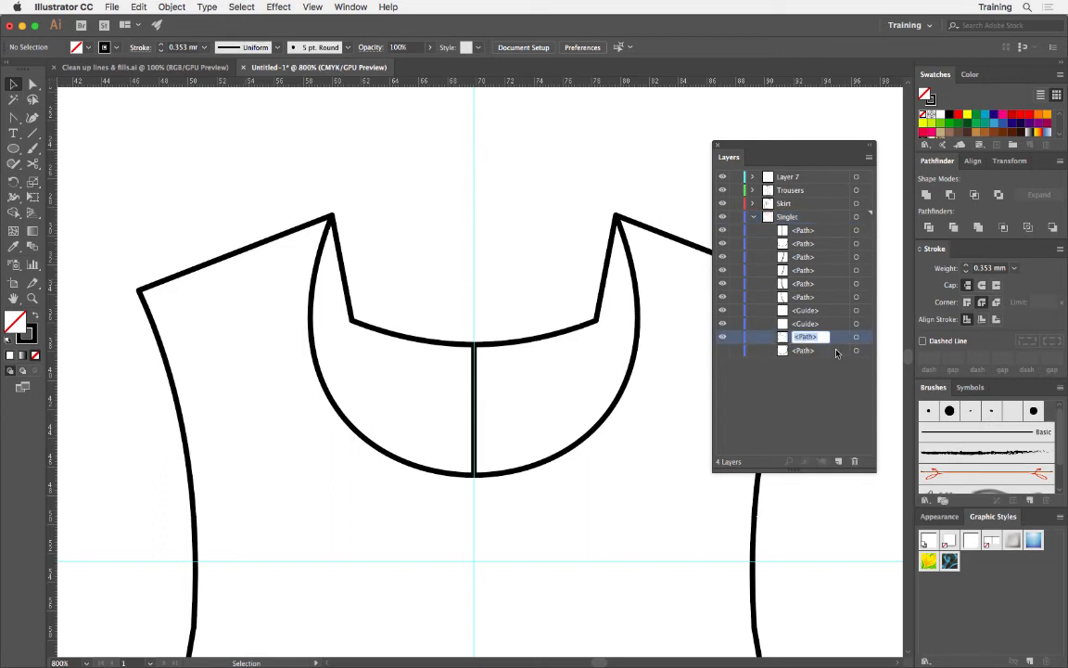
pyautogui.write('Bodice')
pyautogui.press('Return')
# - Rename the back neckline path Back neck line, widen the object list to fit the full name, and clear the selection
pyautogui.click(549, 339)
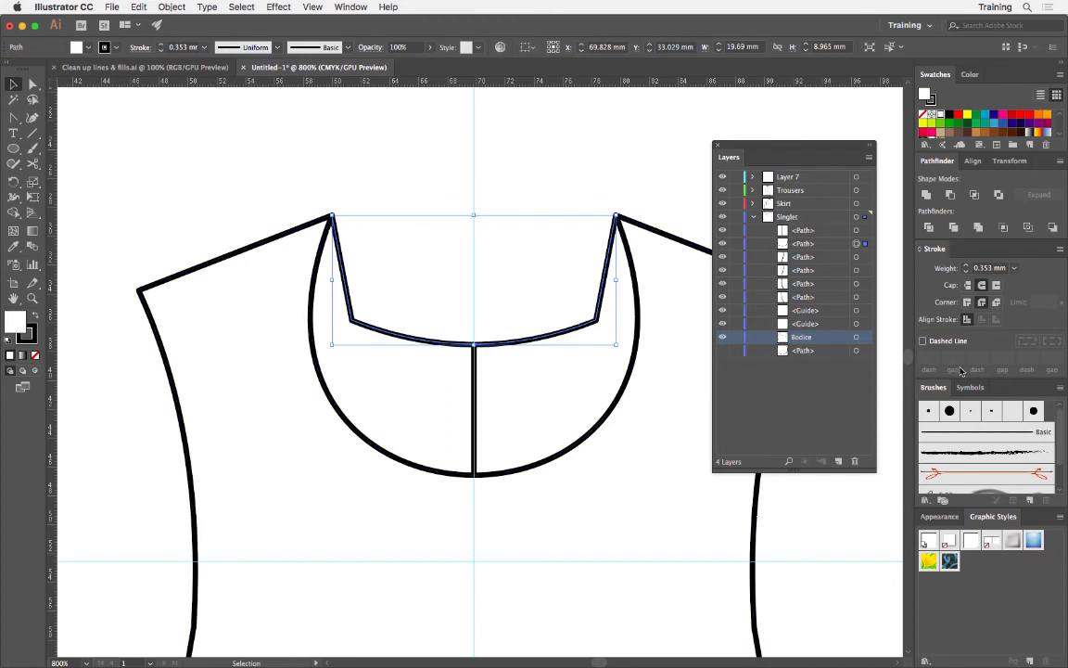
pyautogui.doubleClick(804, 244)
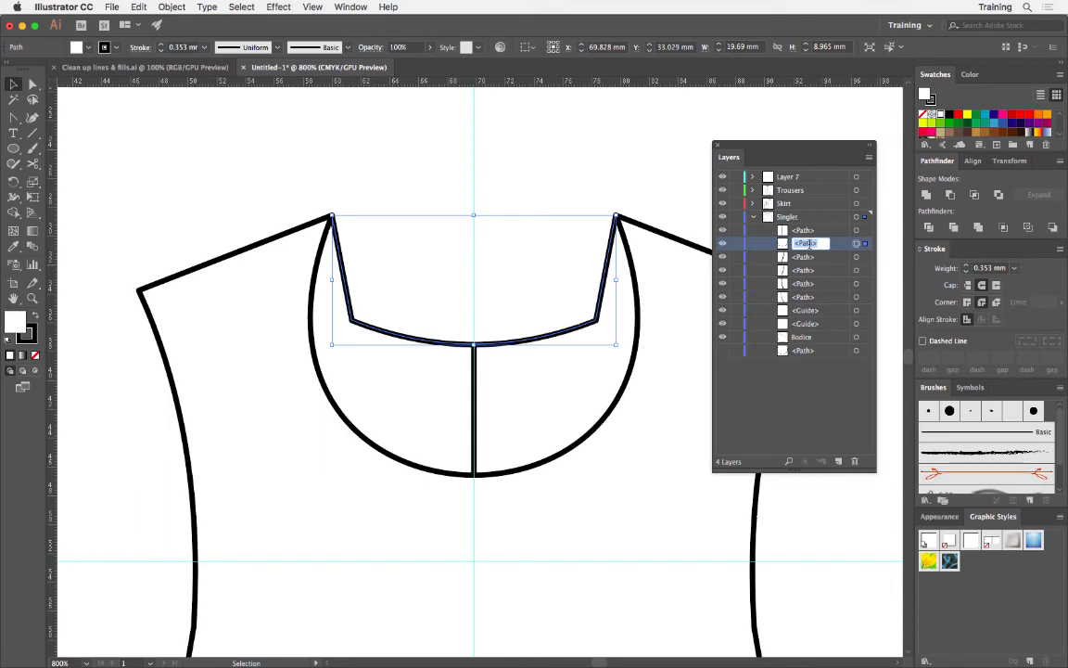
pyautogui.write('Buck neck line')
pyautogui.press('Return')
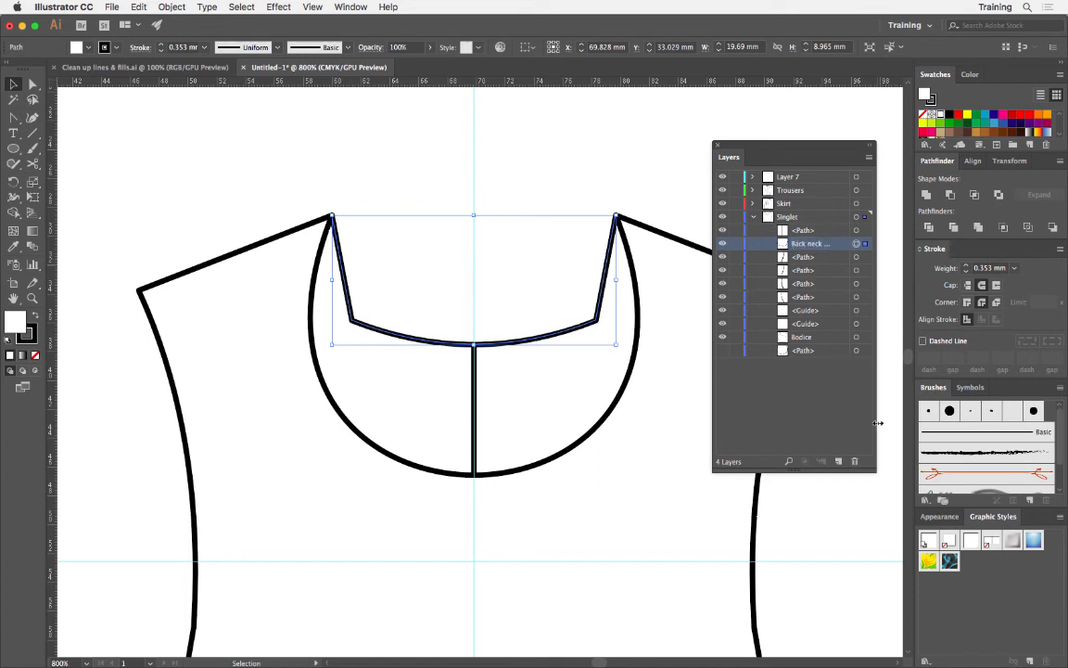
pyautogui.moveTo(878, 423); pyautogui.dragTo(903, 423)
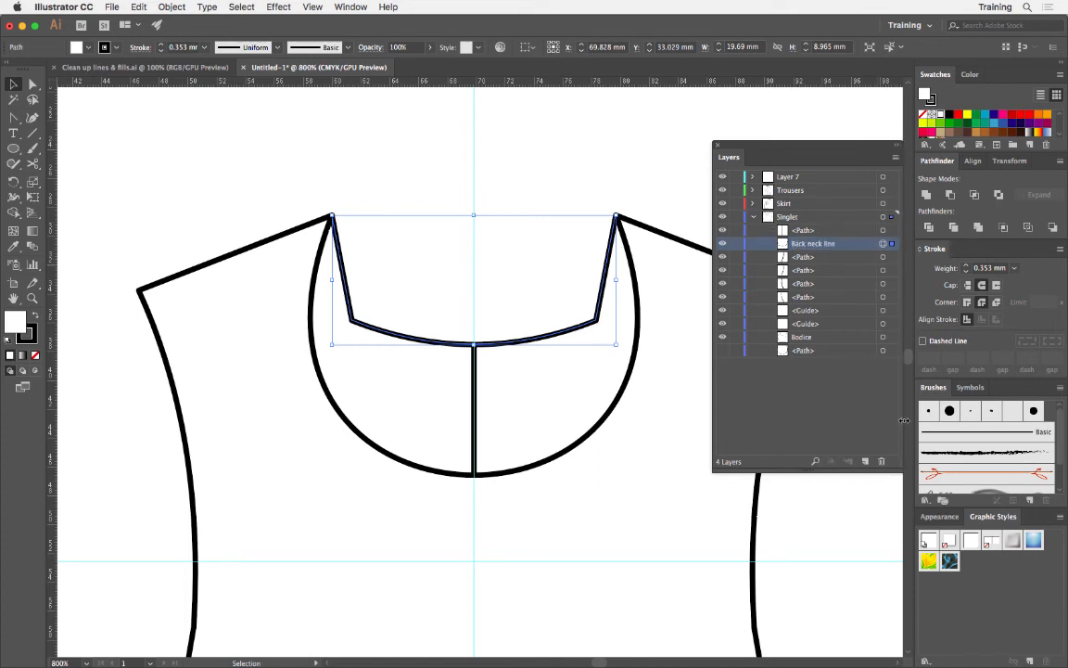
pyautogui.click(318, 168)
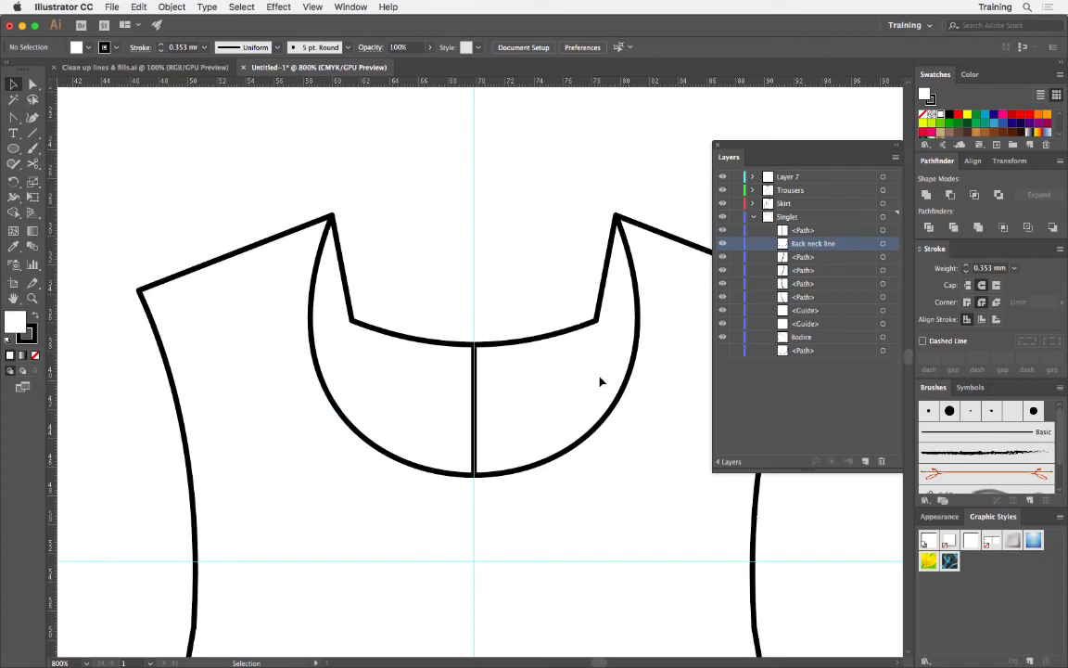
# - Rename the short vertical line below the back neckline Back seam and hide it
pyautogui.click(475, 408)
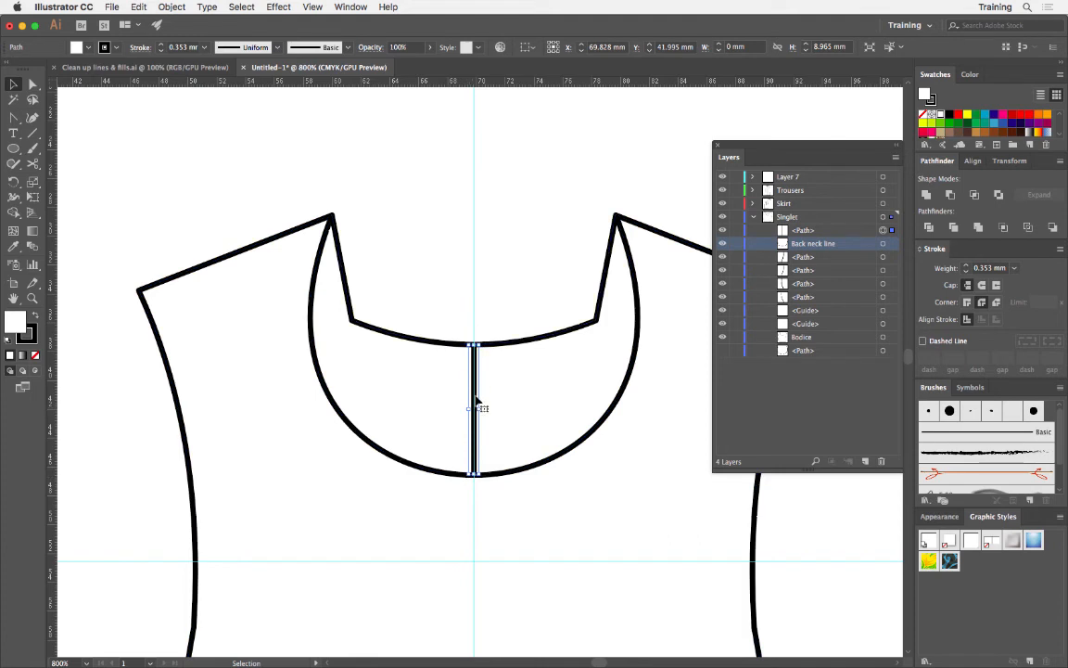
pyautogui.doubleClick(809, 232)
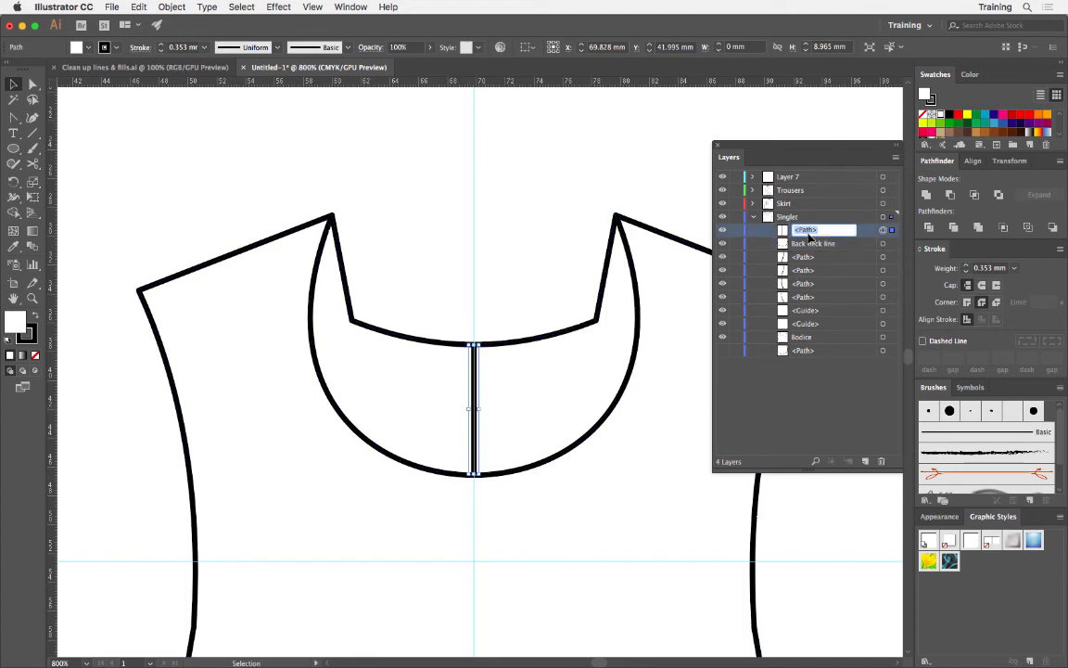
pyautogui.write('Back sn')
pyautogui.press('Return')
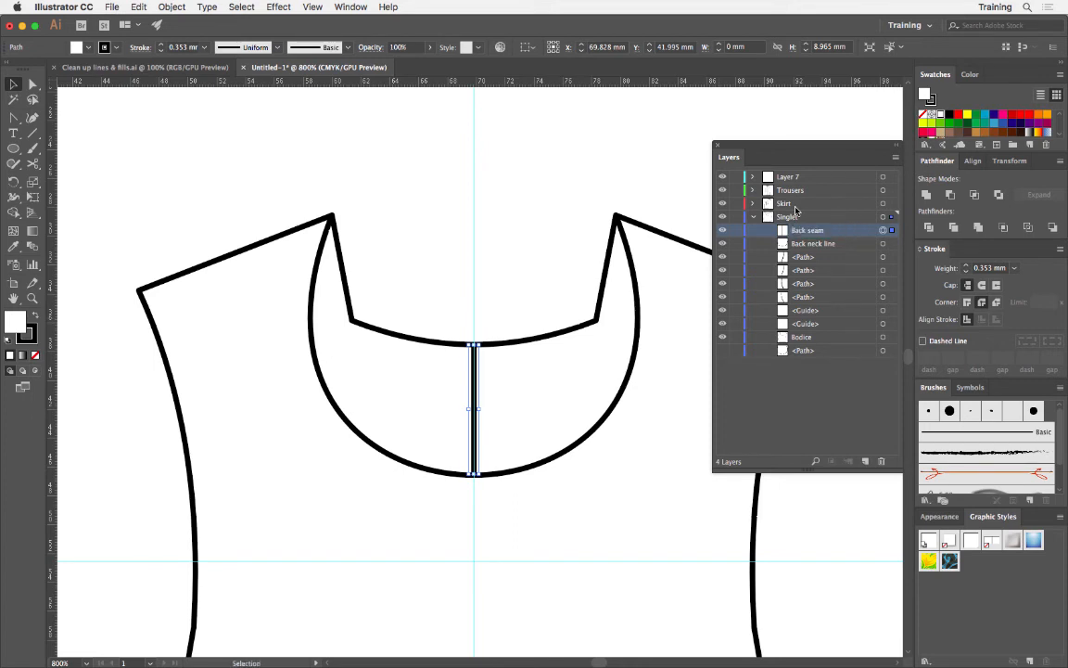
pyautogui.click(724, 231)
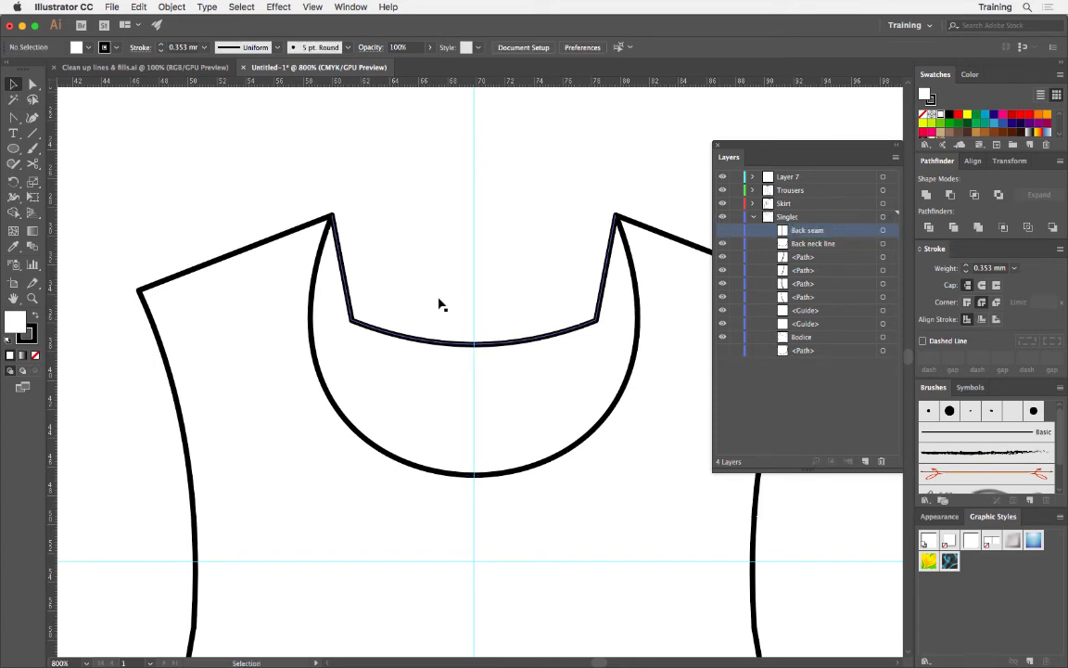
pyautogui.click(429, 342)
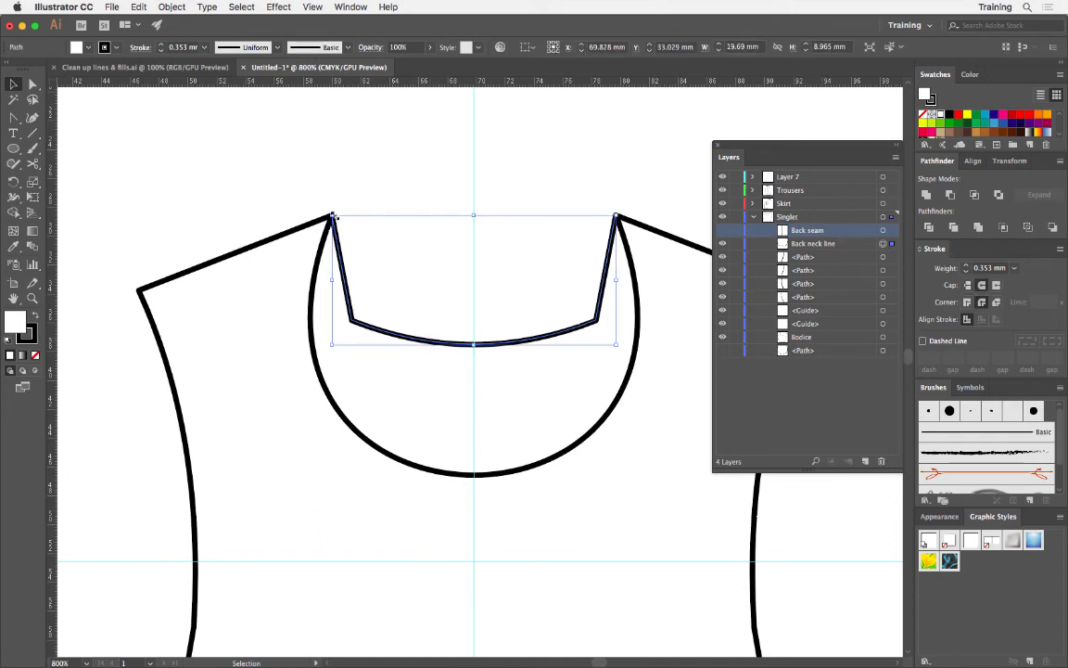
pyautogui.click(625, 231)
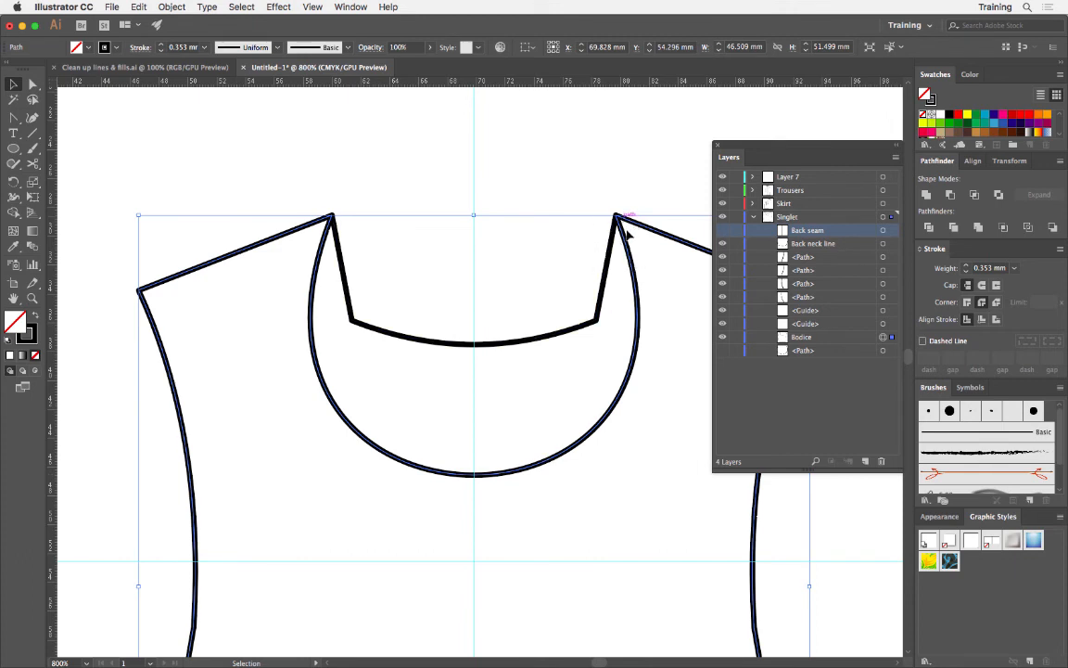
pyautogui.click(331, 127)
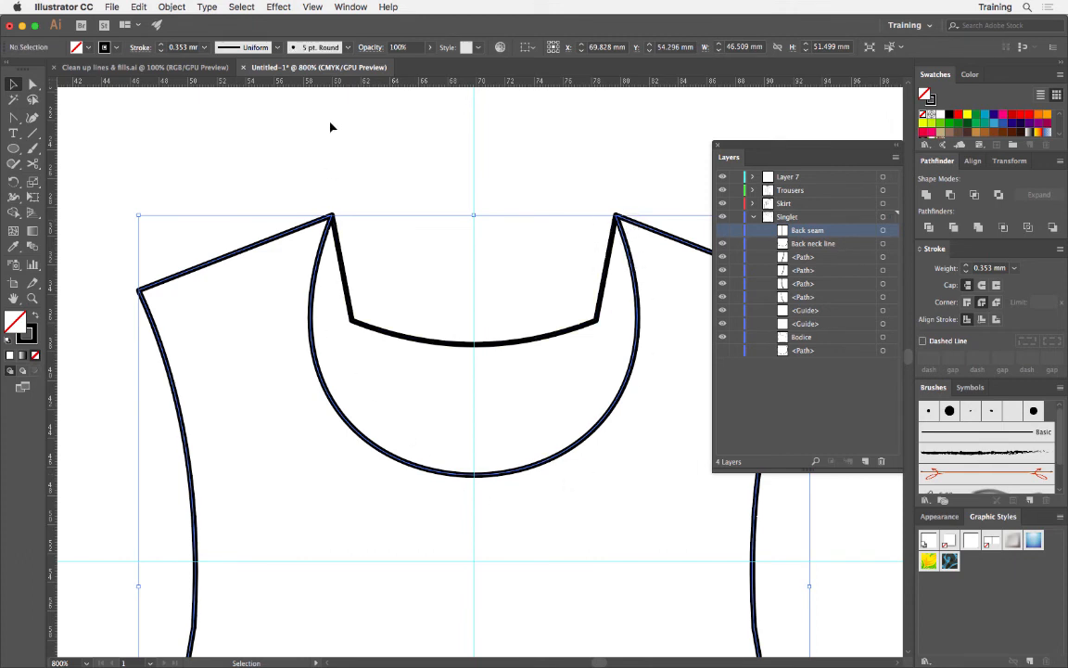
# - Copy only the front neckline curve segment of the Bodice path and paste it in back at the same position
pyautogui.click(33, 83)
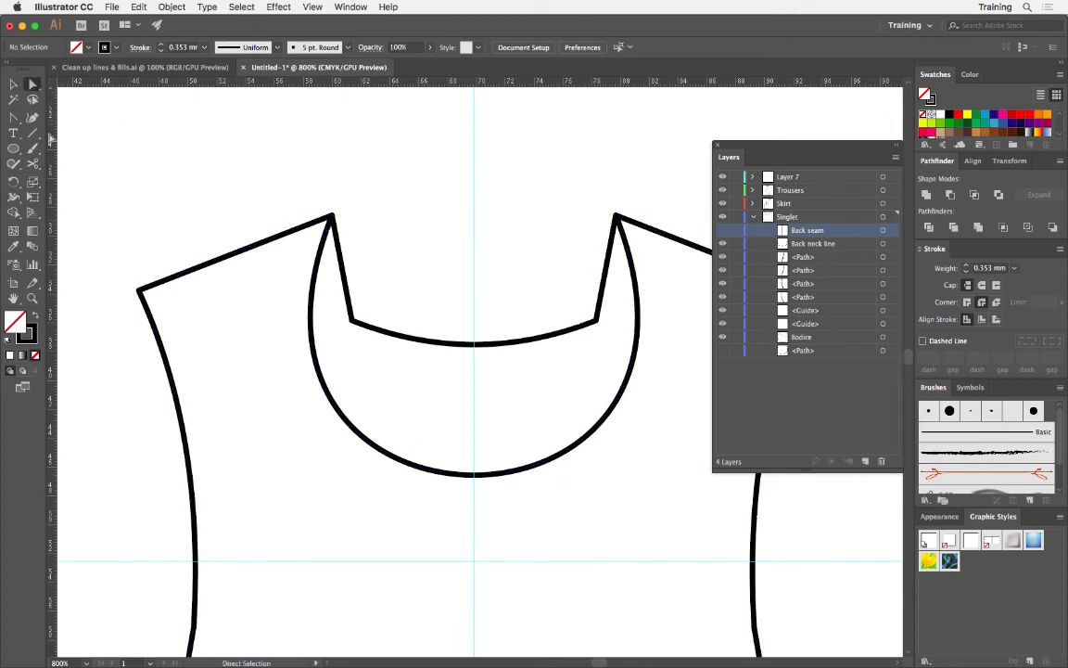
pyautogui.click(451, 477)
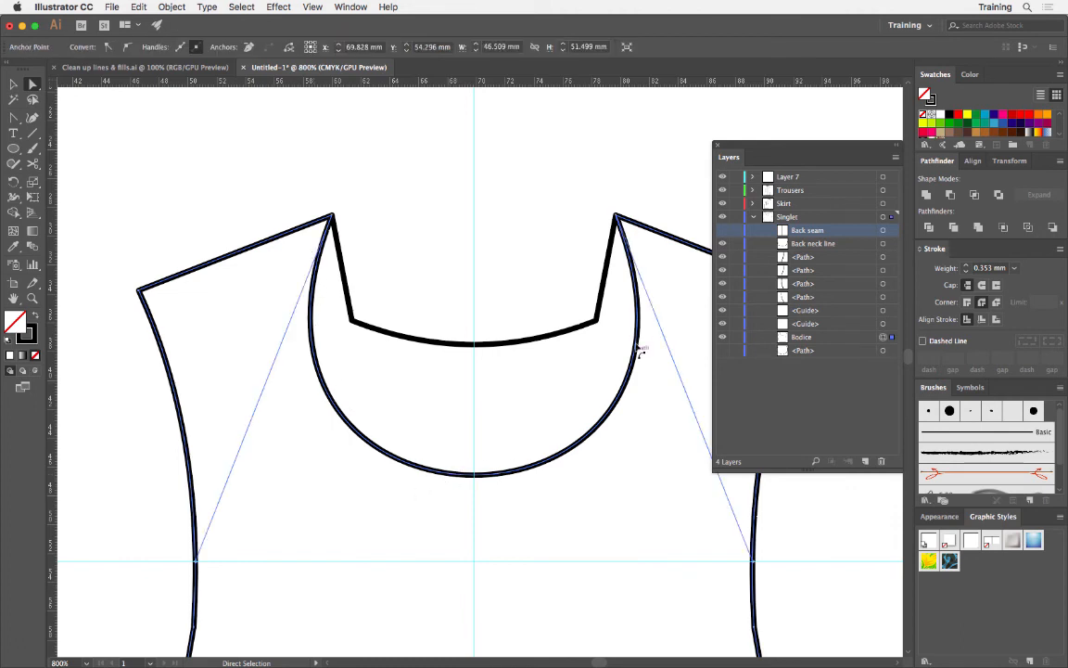
pyautogui.click(138, 8)
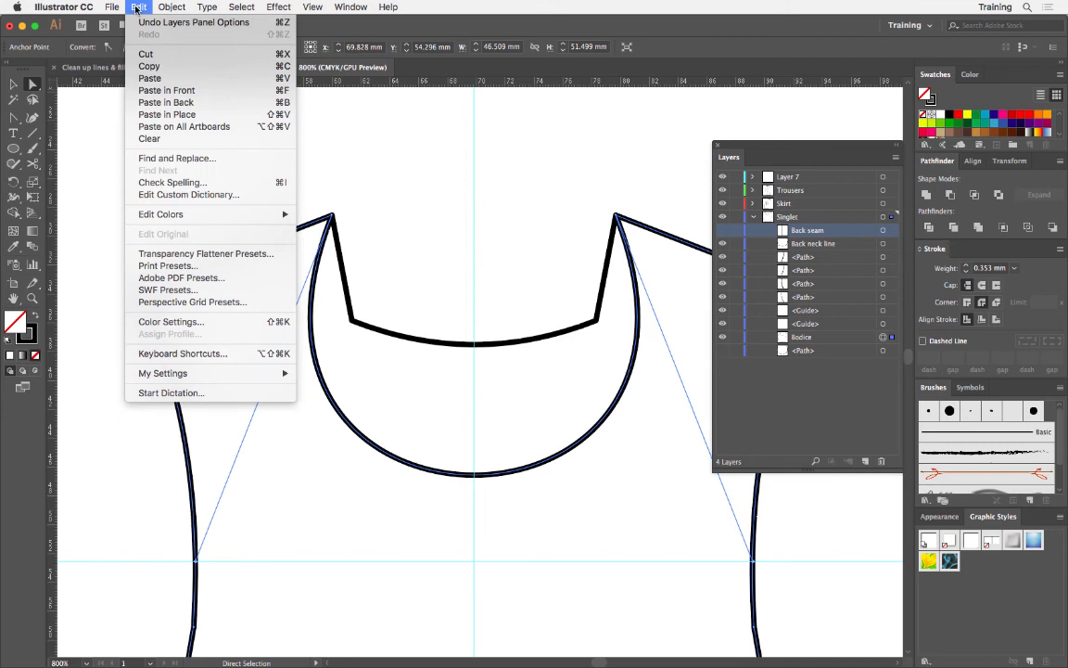
pyautogui.click(144, 69)
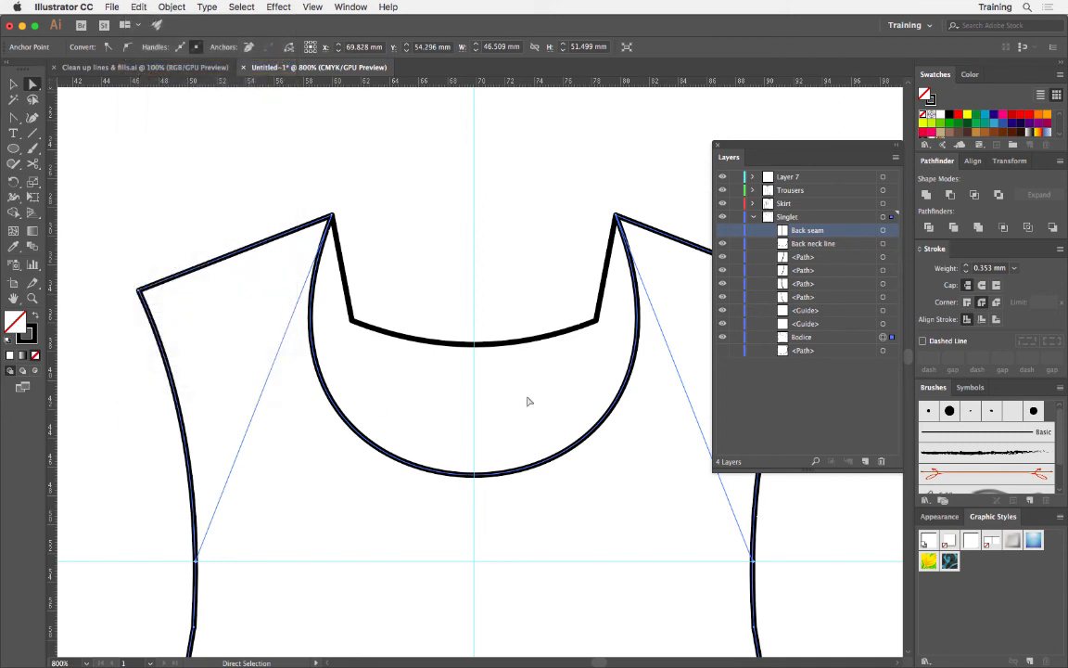
pyautogui.click(139, 8)
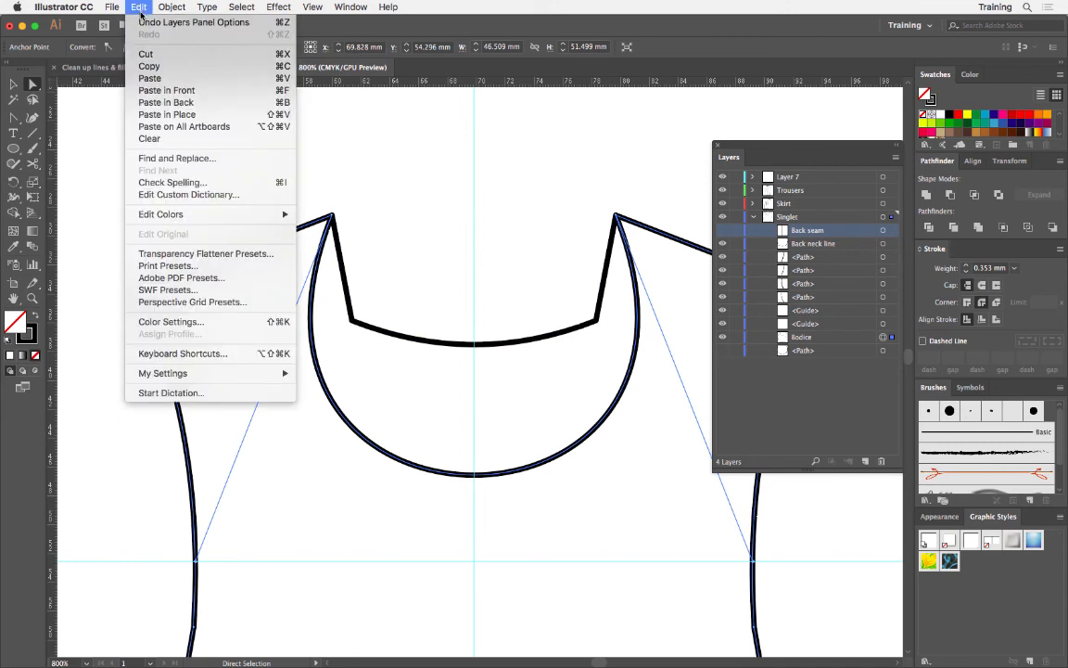
pyautogui.click(151, 102)
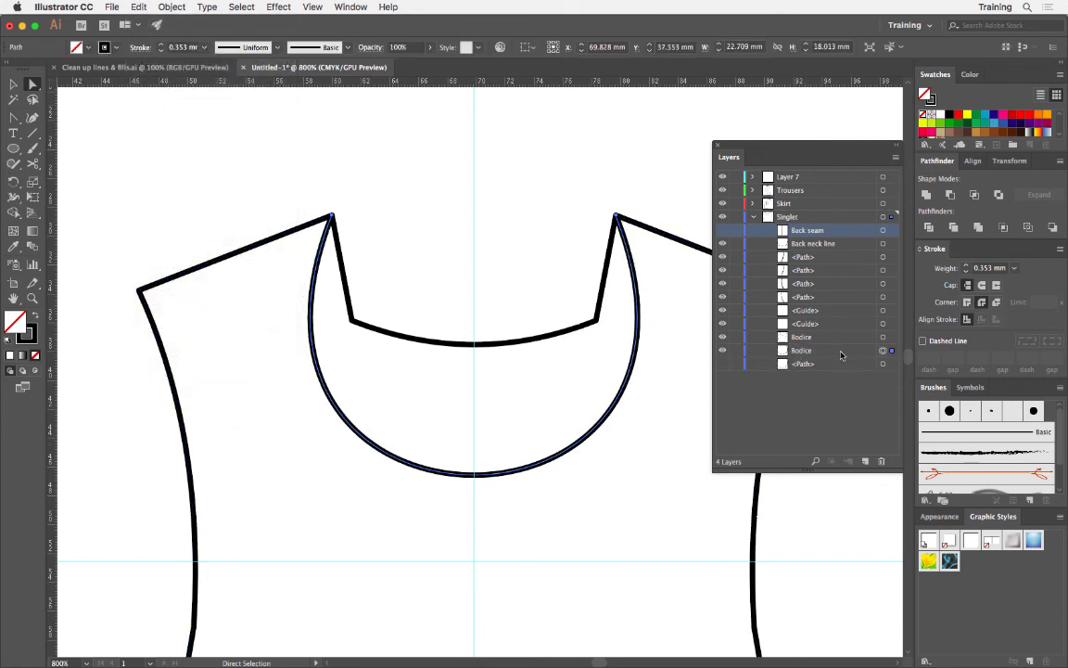
# - Hide the original Bodice path, open the pasted neckline curve's name for editing, and clear the selection
pyautogui.click(723, 338)
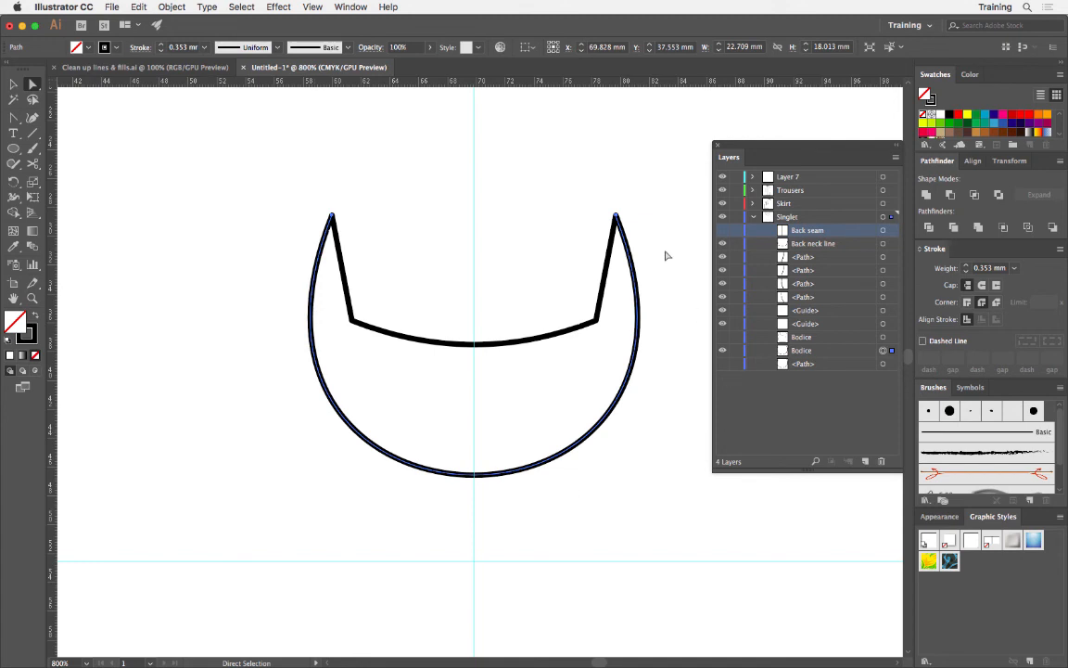
pyautogui.doubleClick(804, 350)
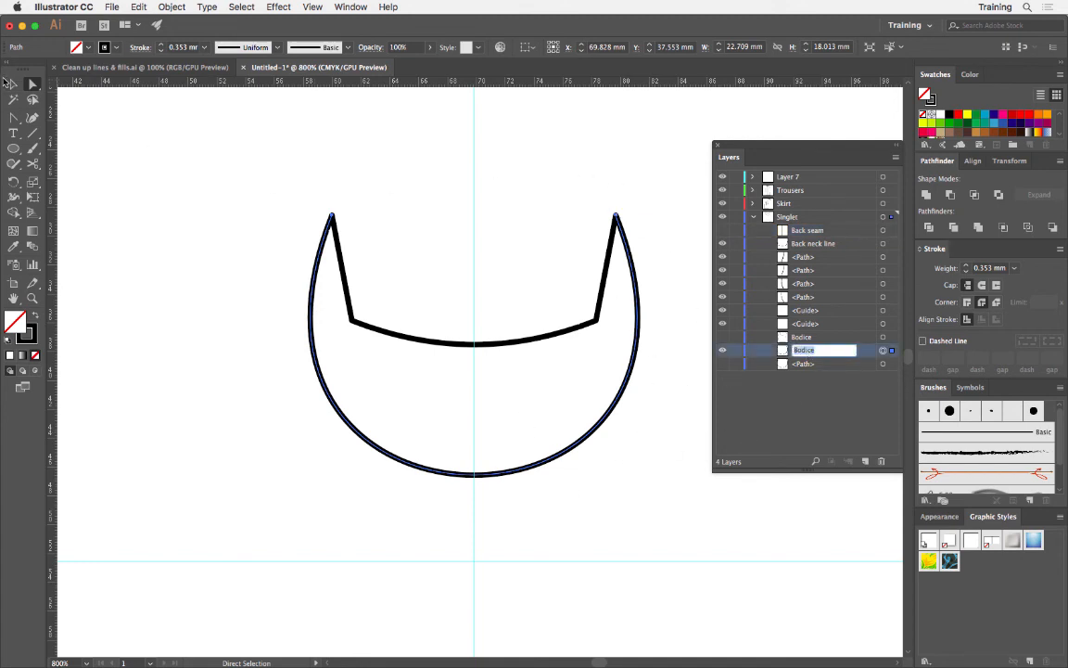
pyautogui.click(14, 84)
pyautogui.click(264, 168)
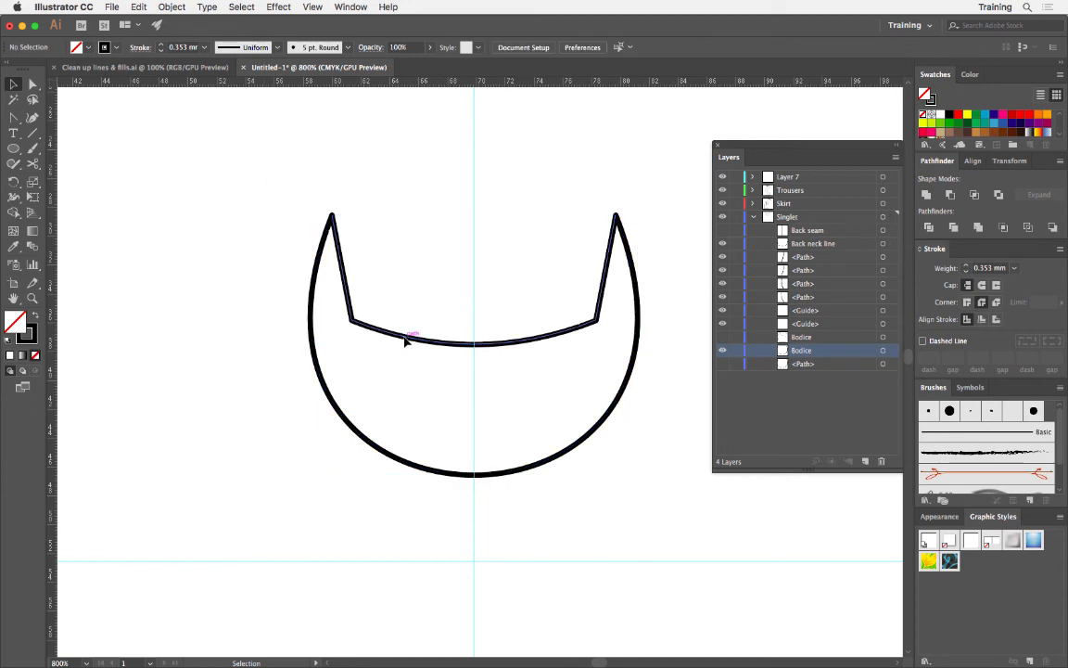
# - Join the back neck line and the copied front neckline curve at both shoulder ends into one closed shape
pyautogui.click(405, 341)
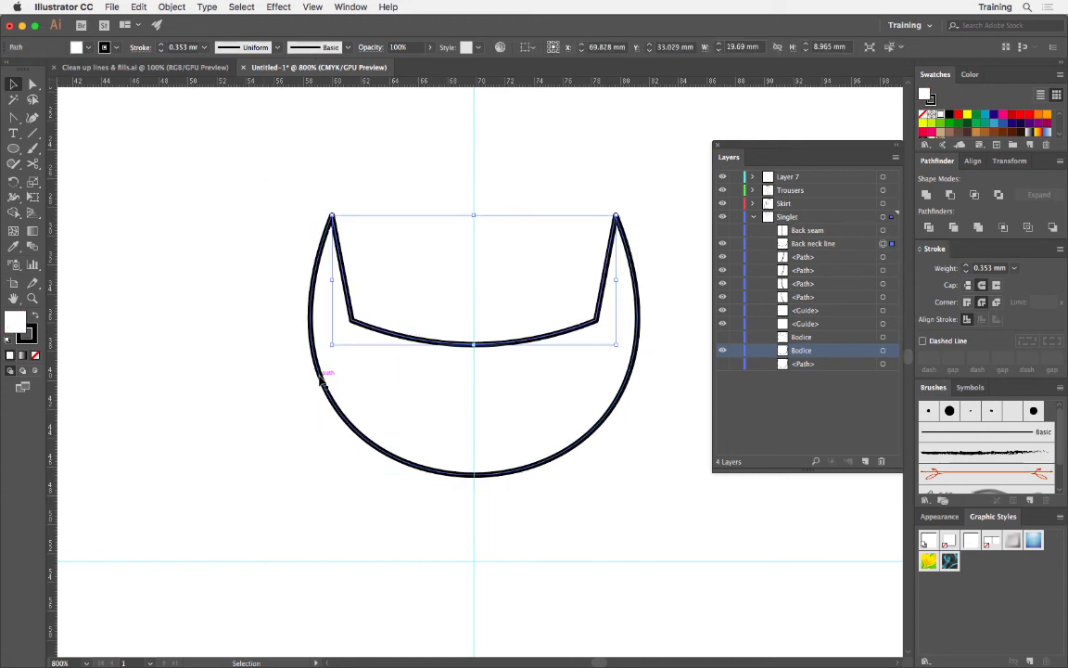
pyautogui.keyDown('shift'); pyautogui.click(309, 343); pyautogui.keyUp('shift')
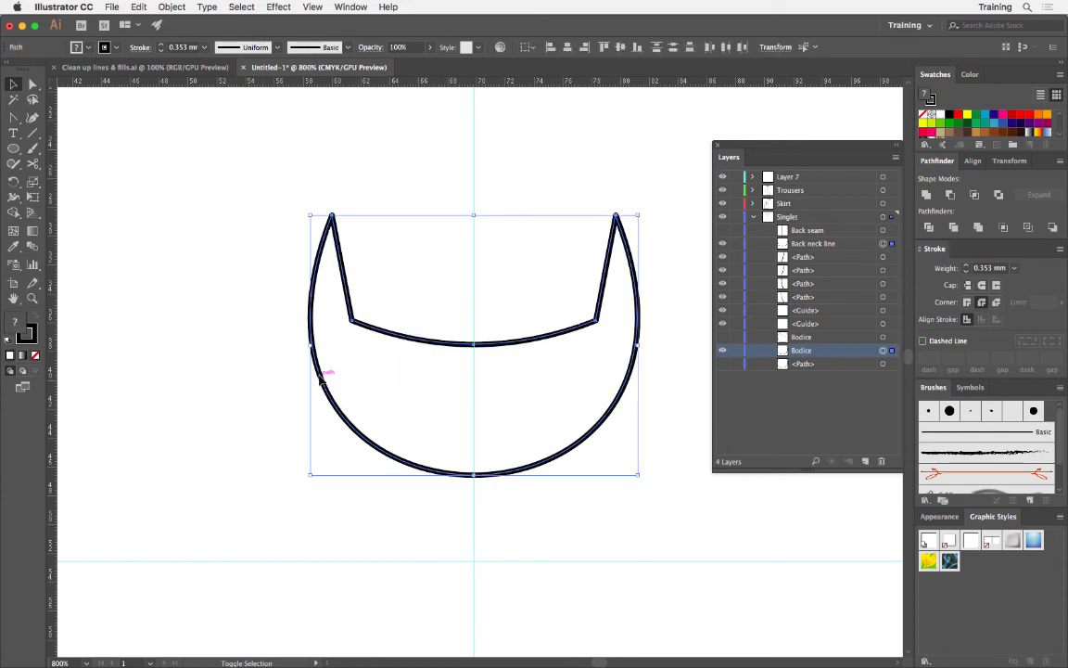
pyautogui.rightClick(232, 194)
pyautogui.click(247, 259)
pyautogui.rightClick(215, 174)
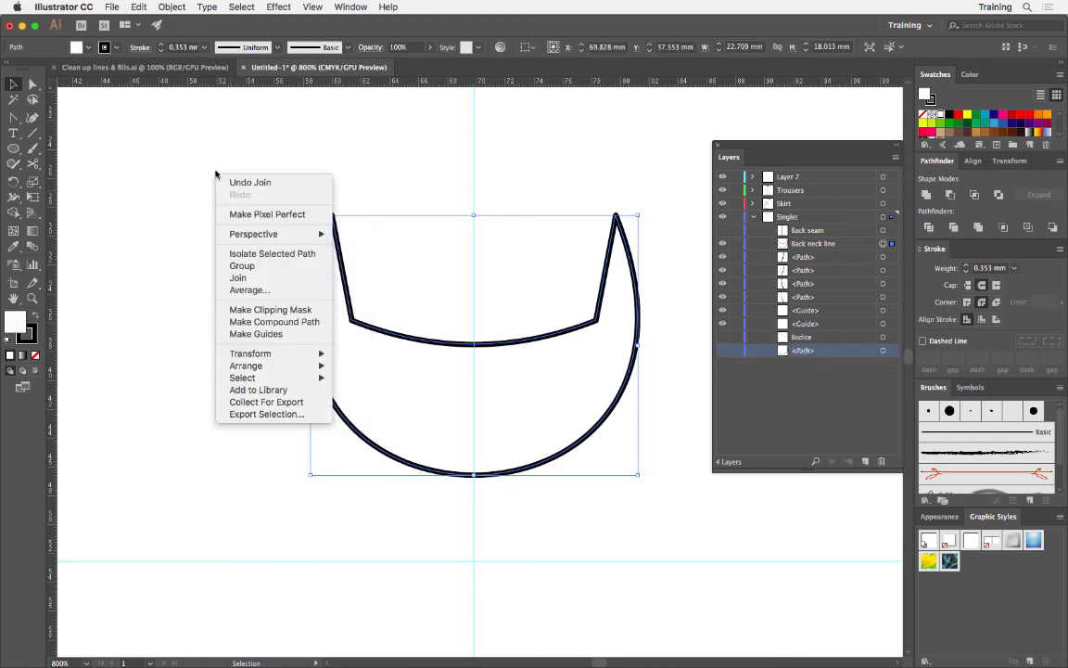
pyautogui.click(246, 277)
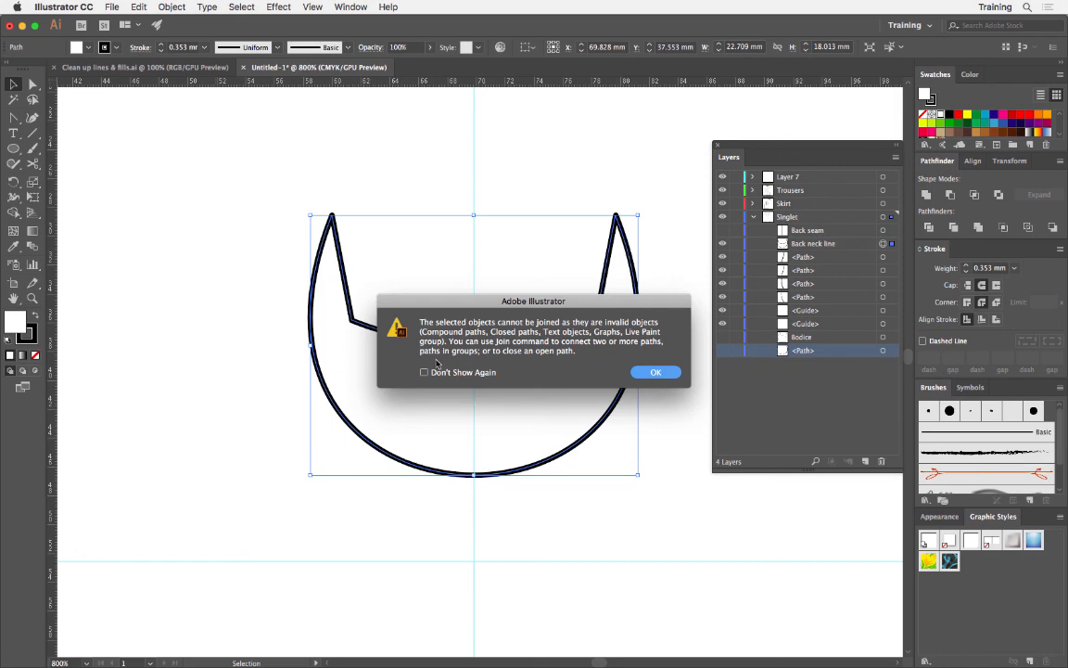
pyautogui.click(656, 372)
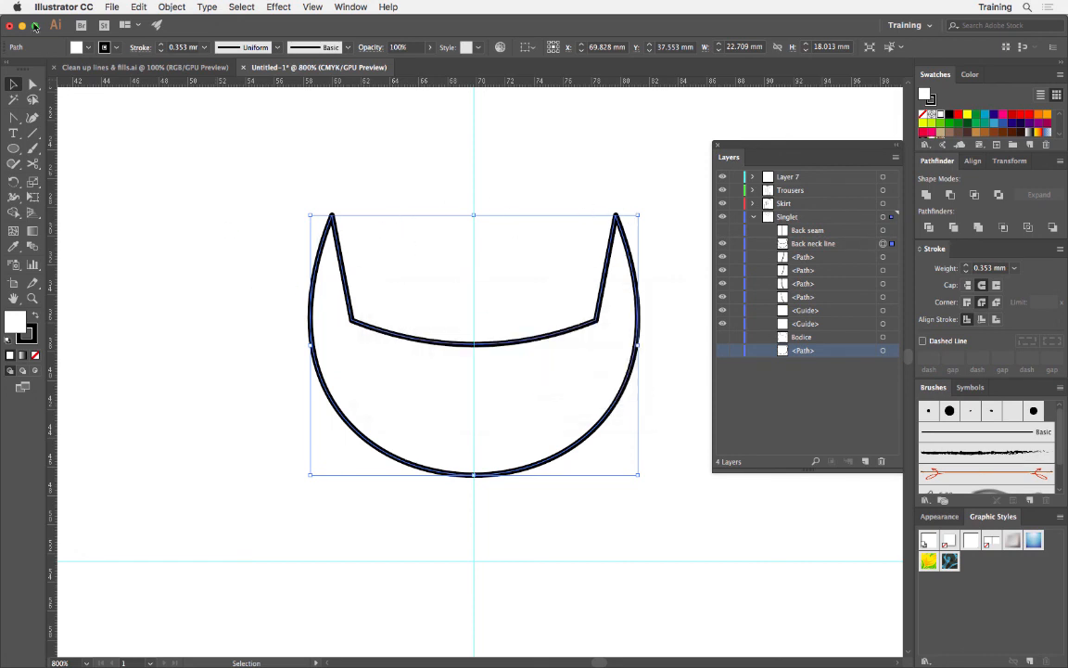
# - Fill the closed back neck shape with a light grey swatch, one that is slightly darker than the palest greys
pyautogui.click(88, 48)
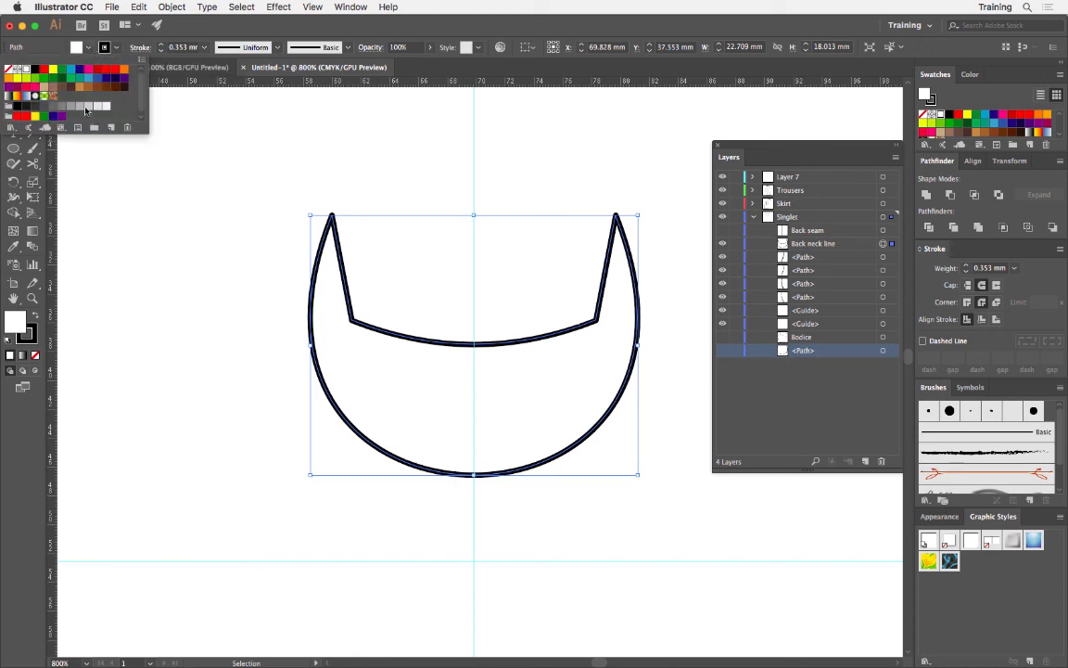
pyautogui.click(97, 107)
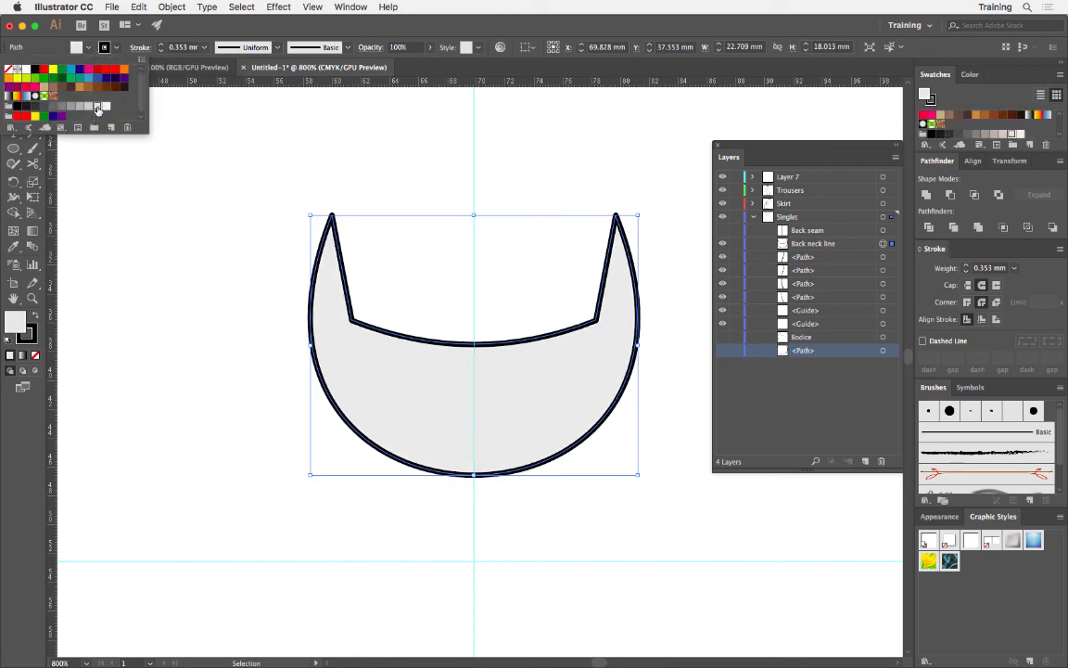
pyautogui.click(82, 104)
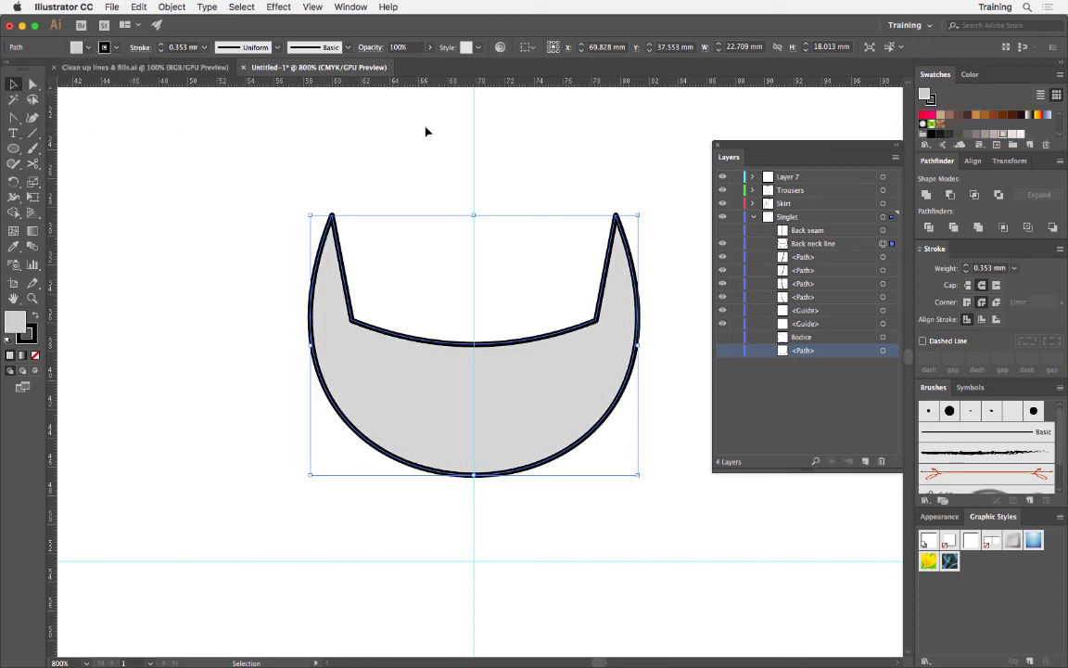
# - Keep Back neck line as the closed shape's name, clear the selection, and show the Back seam line again
pyautogui.doubleClick(831, 245)
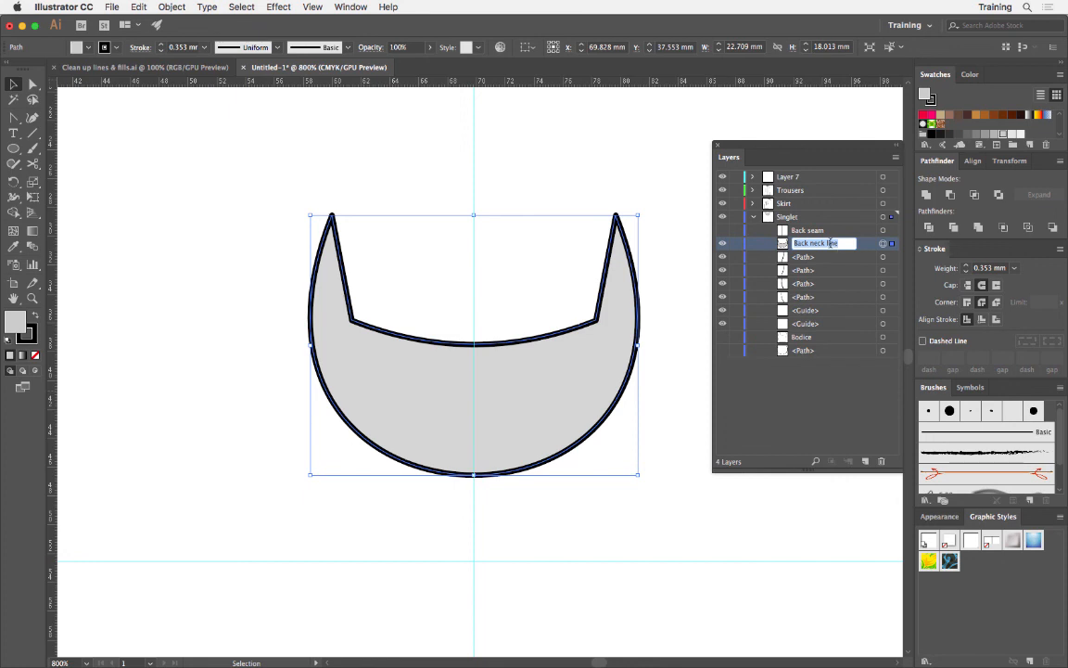
pyautogui.click(813, 243)
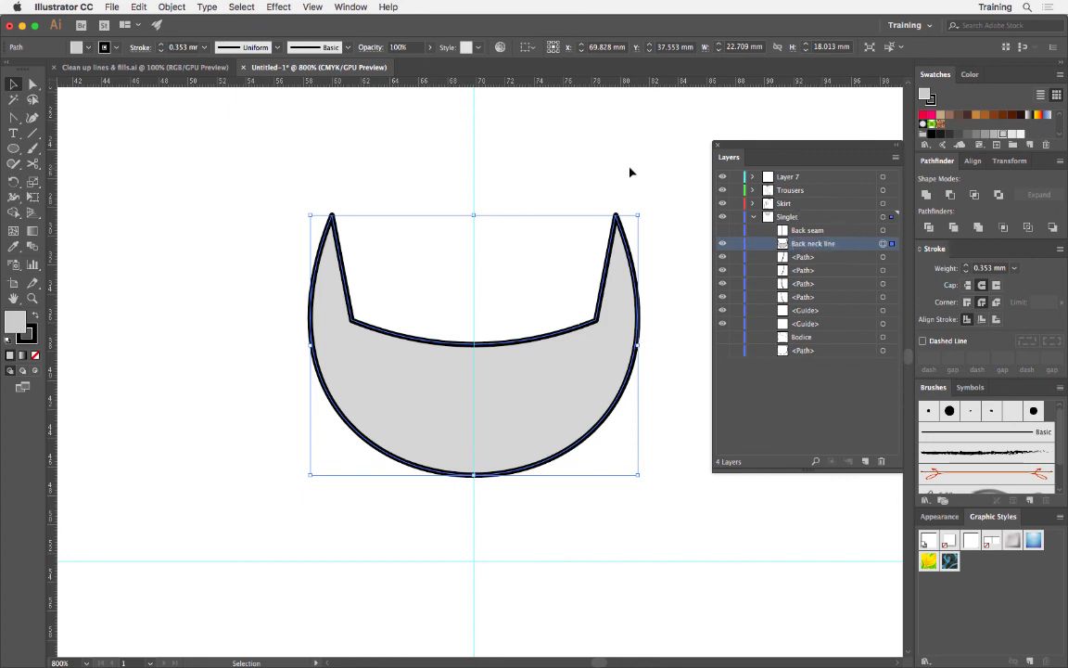
pyautogui.click(596, 276)
pyautogui.click(723, 232)
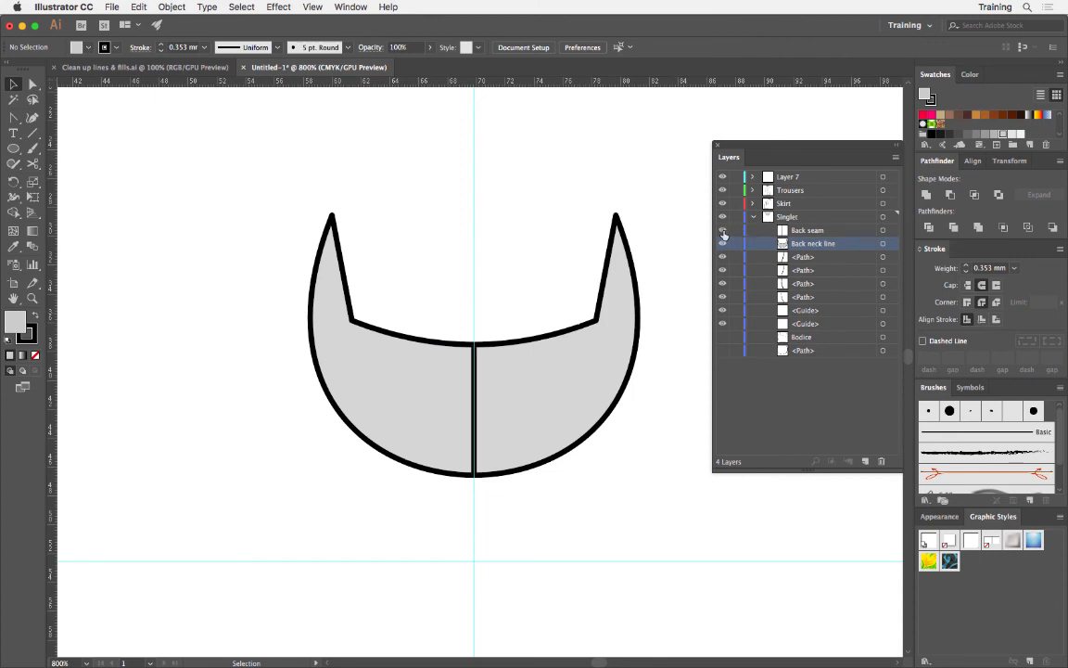
# - Show the Bodice path again so the whole singlet is displayed around the grey back neck shape
pyautogui.click(724, 338)
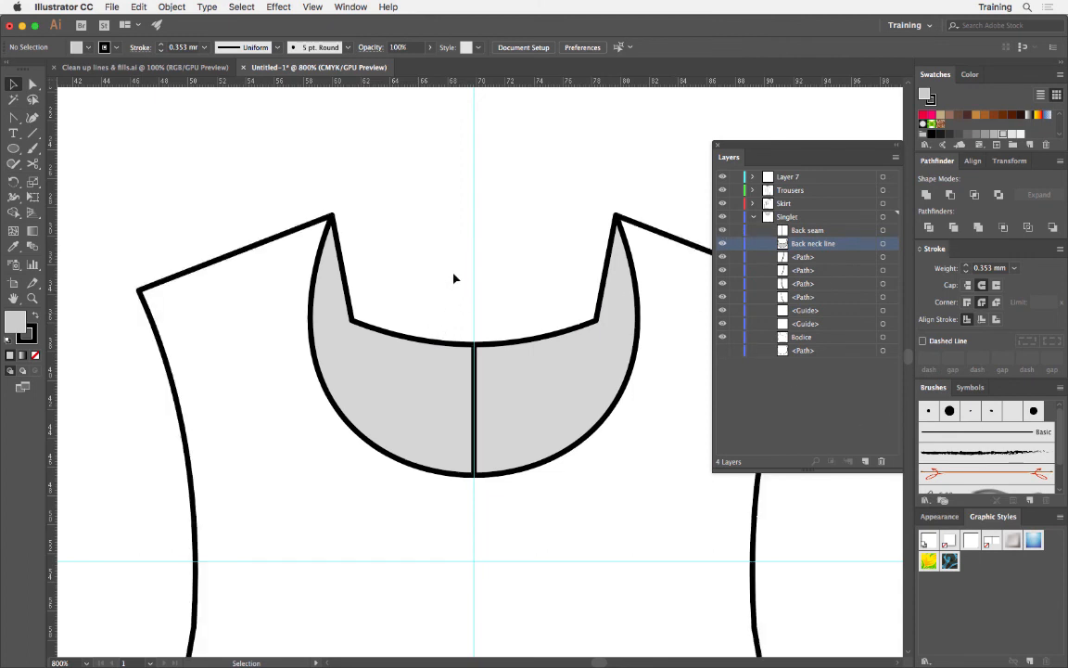
pyautogui.press('super+minus')
pyautogui.press('super+minus')
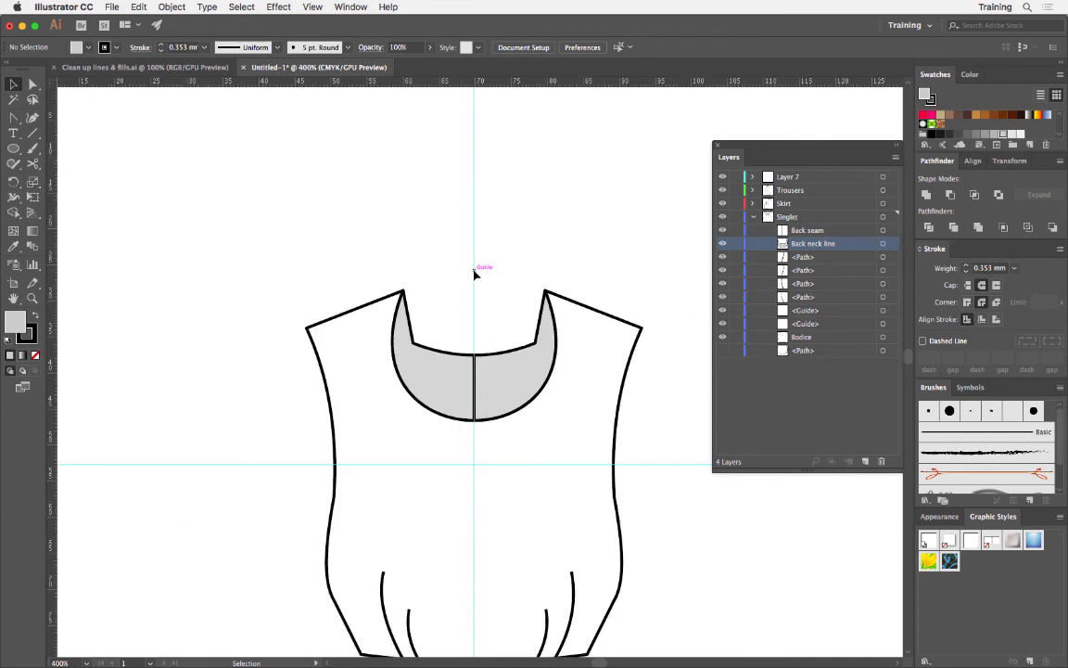
pyautogui.moveTo(389, 272); pyautogui.dragTo(347, 196)
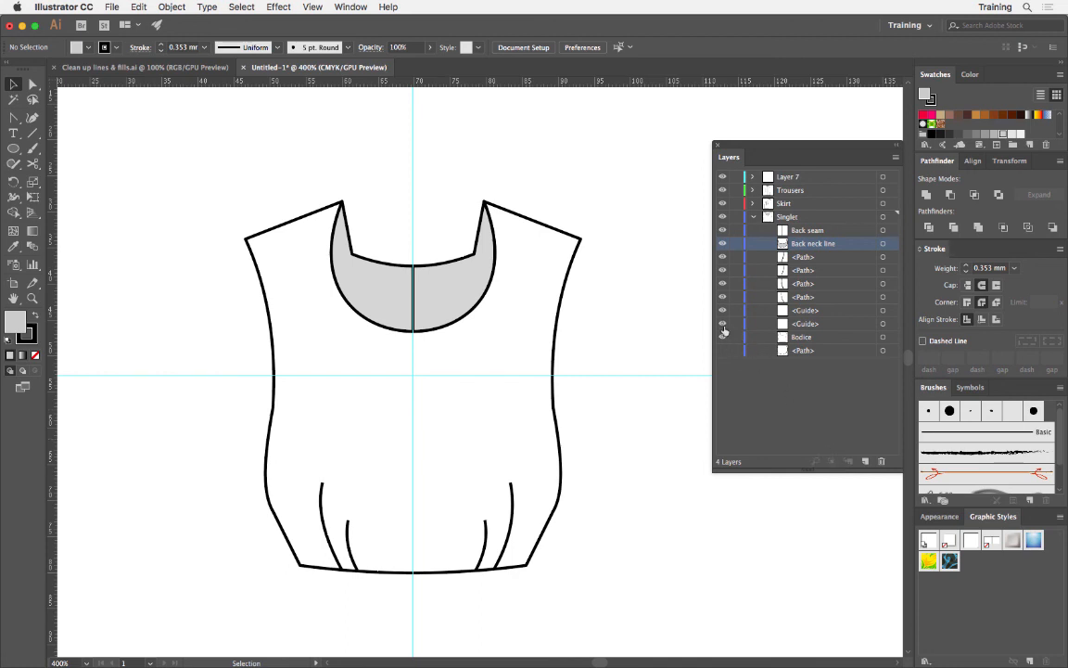
# - Hide the guides so the singlet drawing can be viewed without them
pyautogui.click(313, 7)
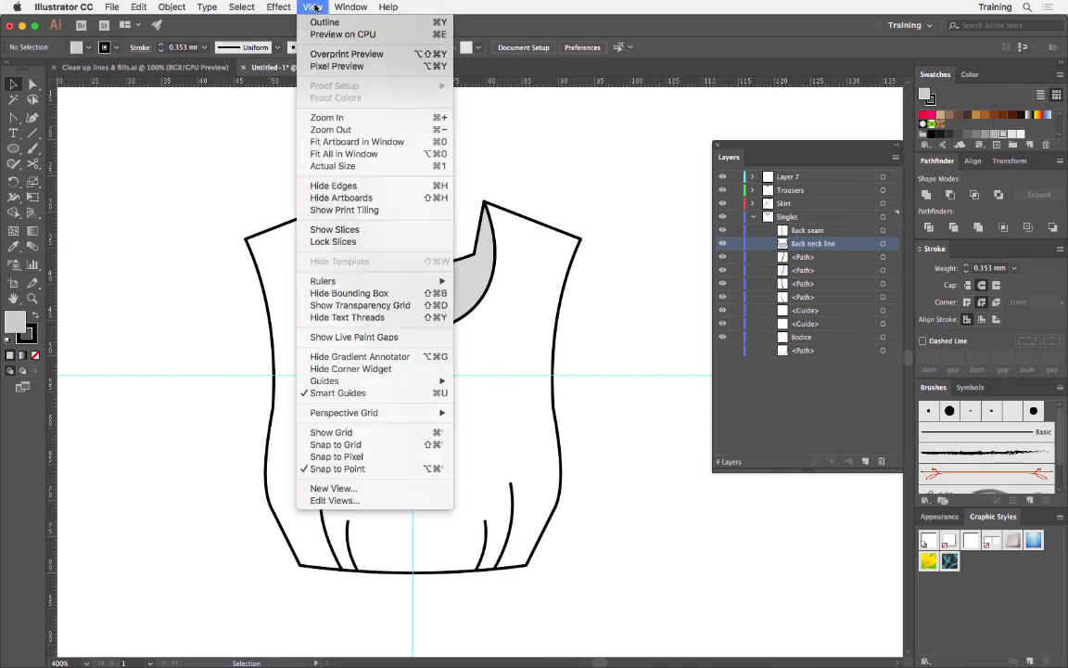
pyautogui.moveTo(390, 382)
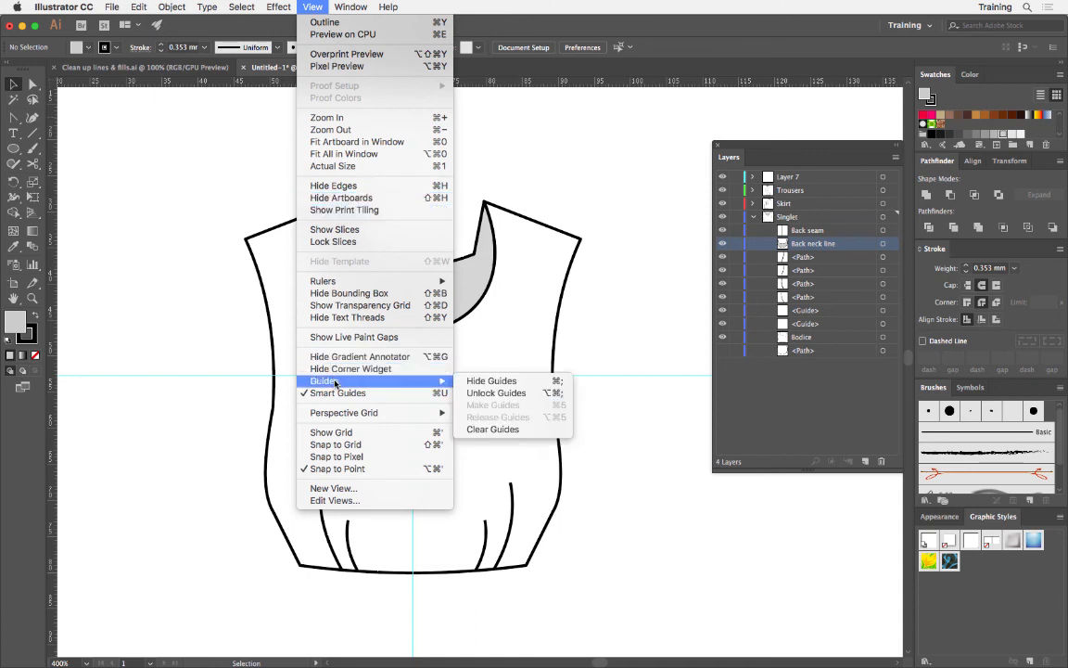
pyautogui.click(491, 380)
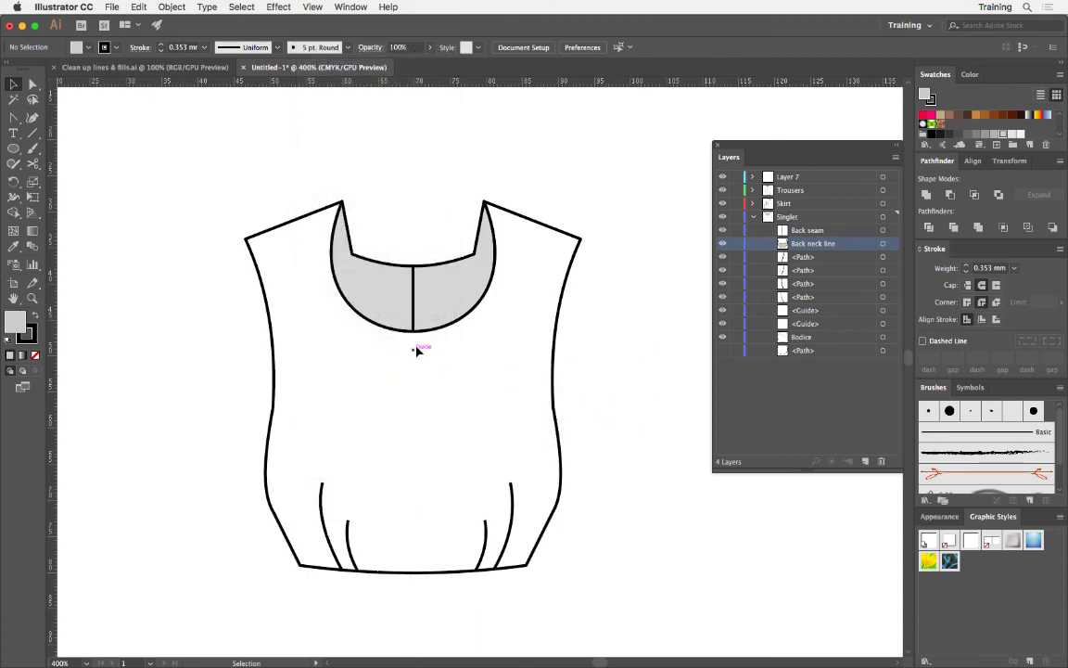
pyautogui.scroll(1, 416, 351)
pyautogui.scroll(-1, 416, 351)
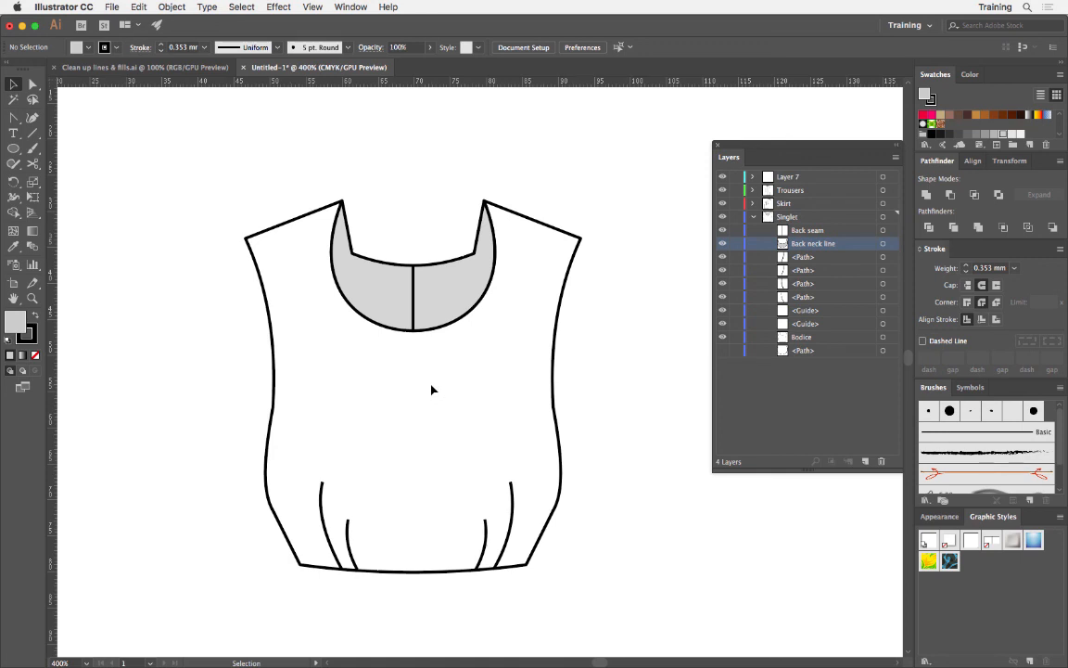
# - Give all four curved gather lines at the singlet's hem a round stroke cap
pyautogui.click(327, 541)
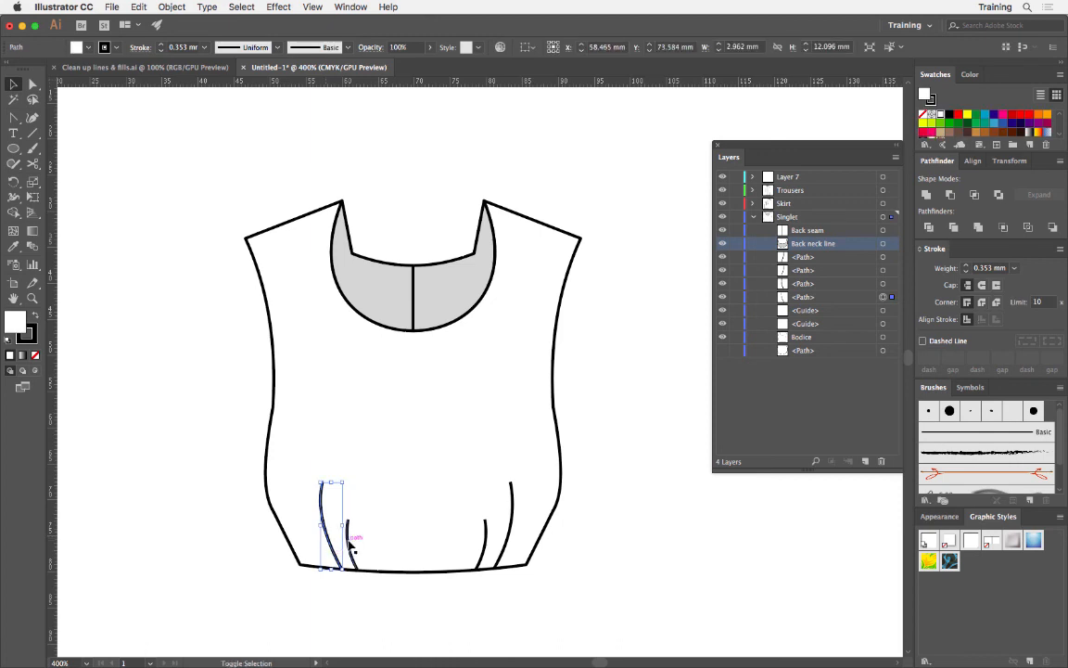
pyautogui.keyDown('shift'); pyautogui.click(355, 552); pyautogui.keyUp('shift')
pyautogui.keyDown('shift'); pyautogui.click(484, 554); pyautogui.keyUp('shift')
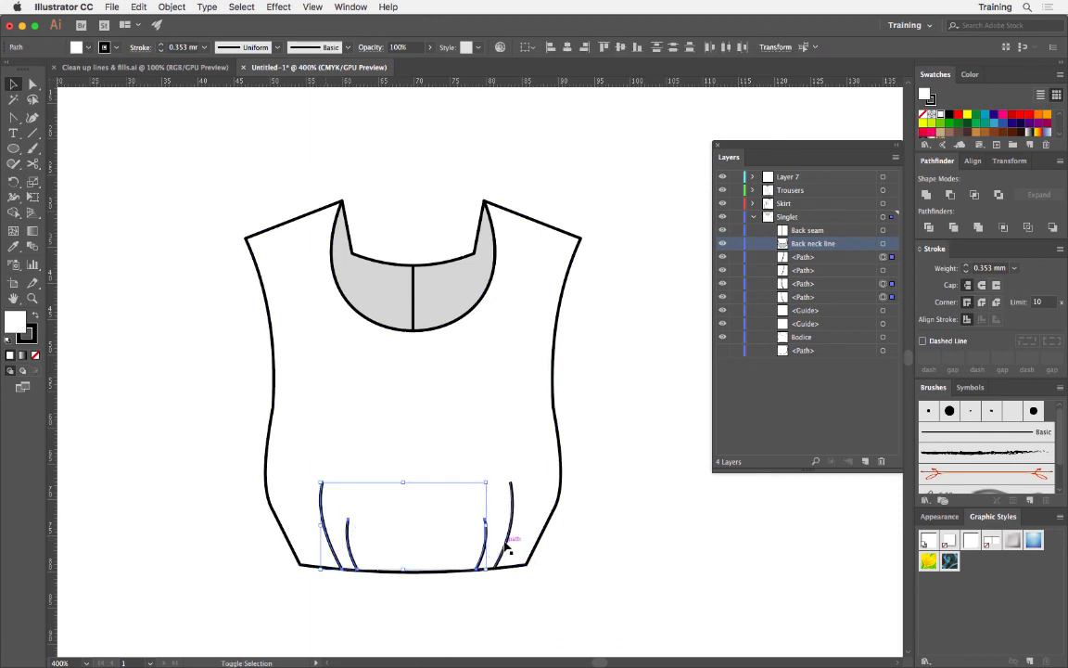
pyautogui.keyDown('shift'); pyautogui.click(508, 549); pyautogui.keyUp('shift')
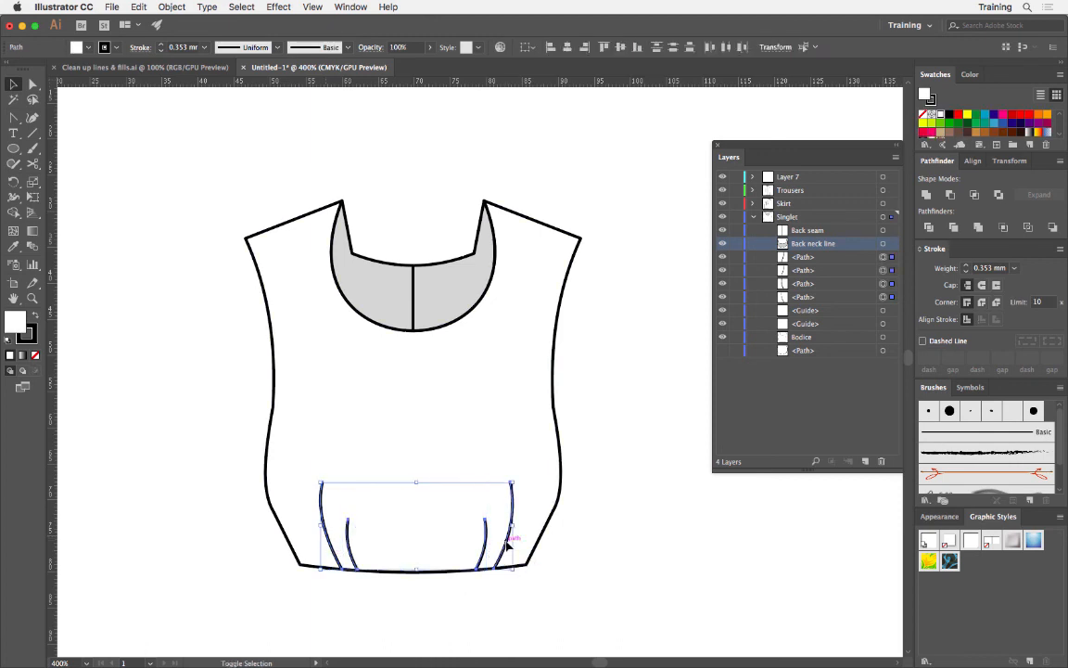
pyautogui.click(139, 48)
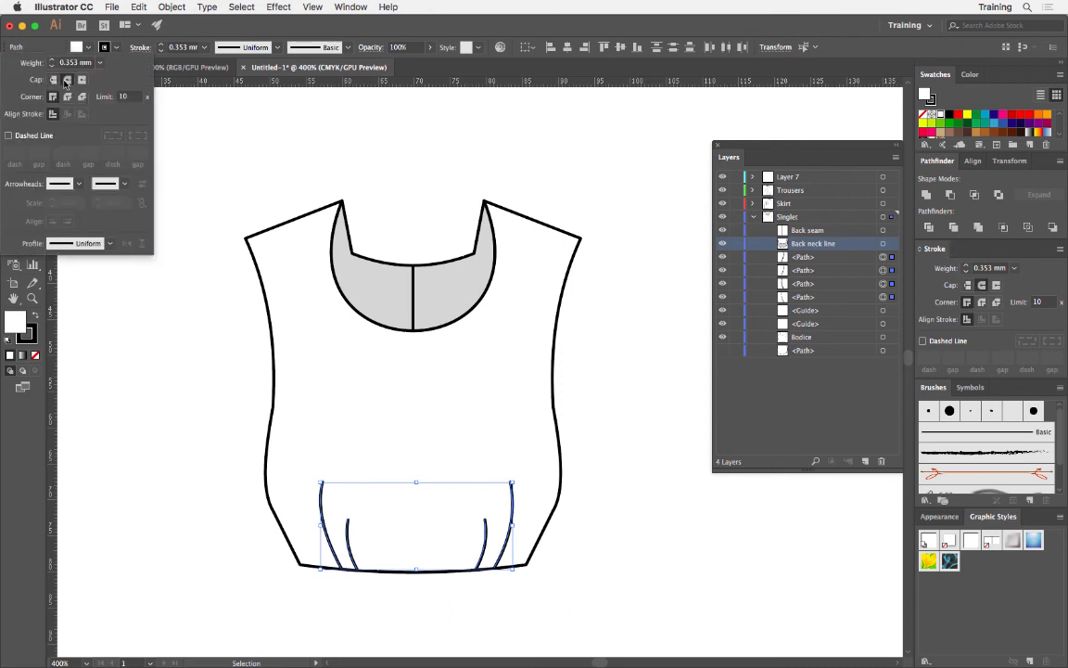
# - Set the stroke weight of the four hem gather lines to 0.2 mm and clear the selection
pyautogui.click(98, 63)
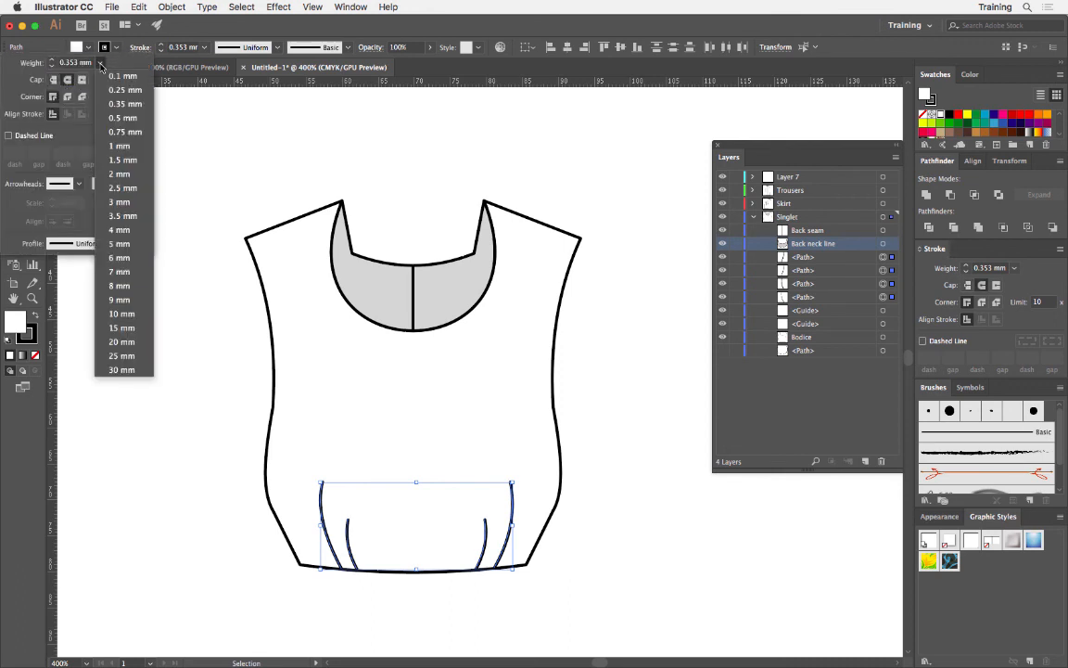
pyautogui.click(112, 89)
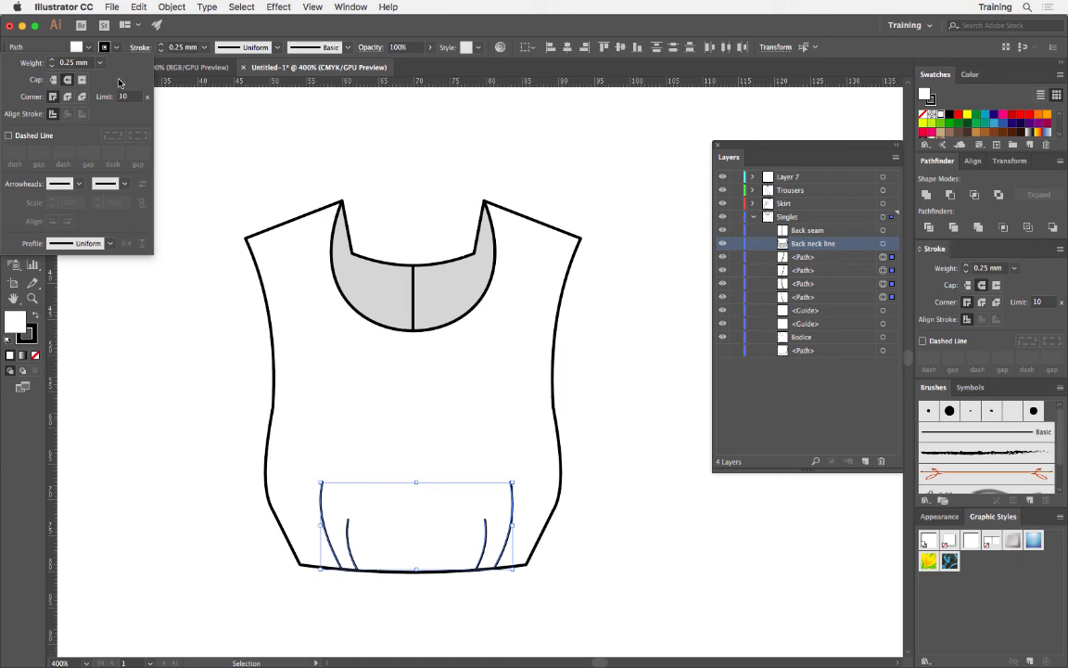
pyautogui.click(72, 63)
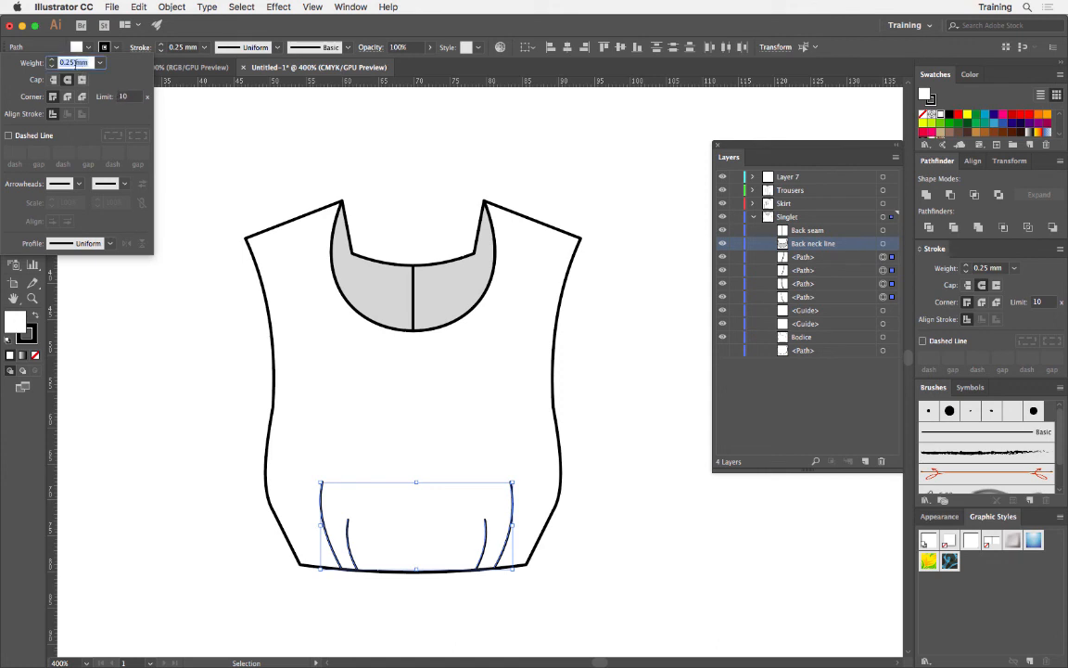
pyautogui.press('BackSpace')
pyautogui.write('.2')
pyautogui.press('Return')
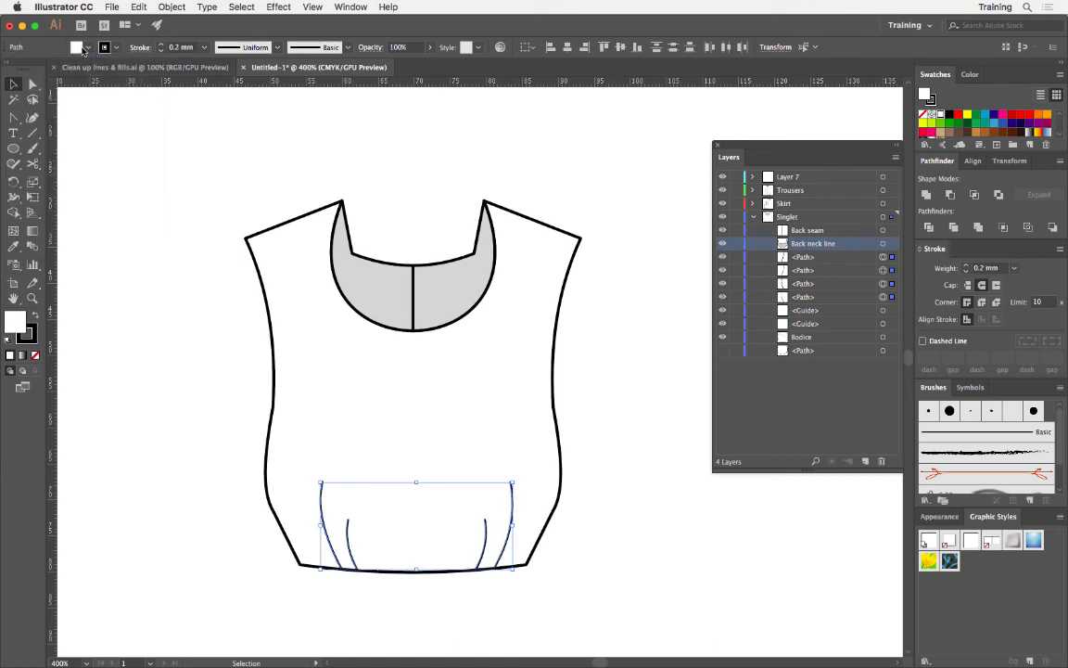
pyautogui.click(246, 194)
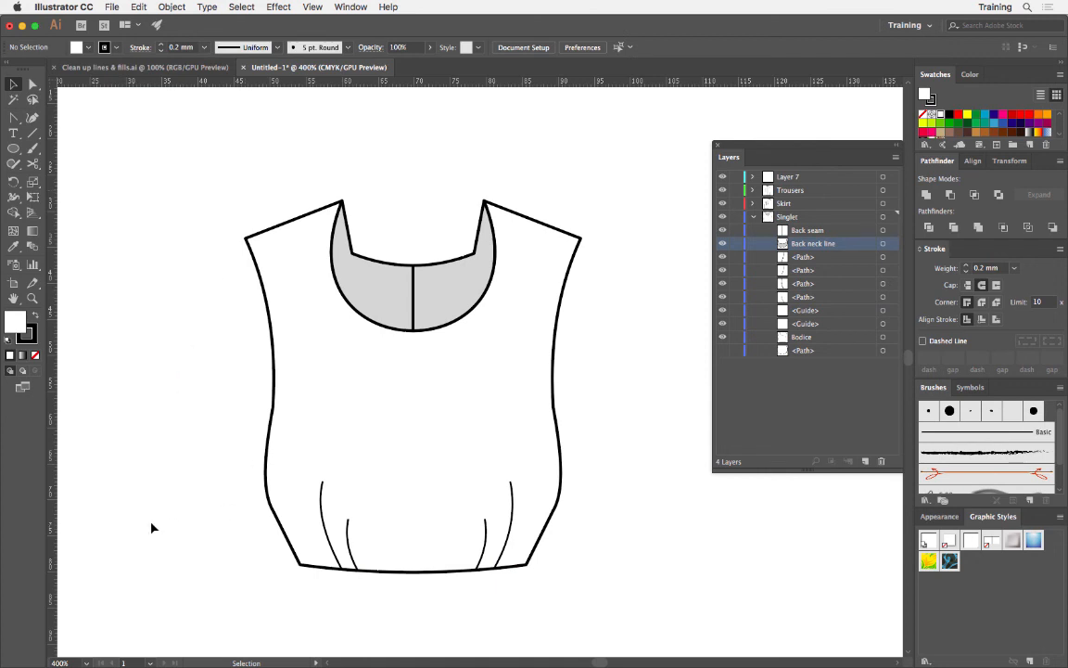